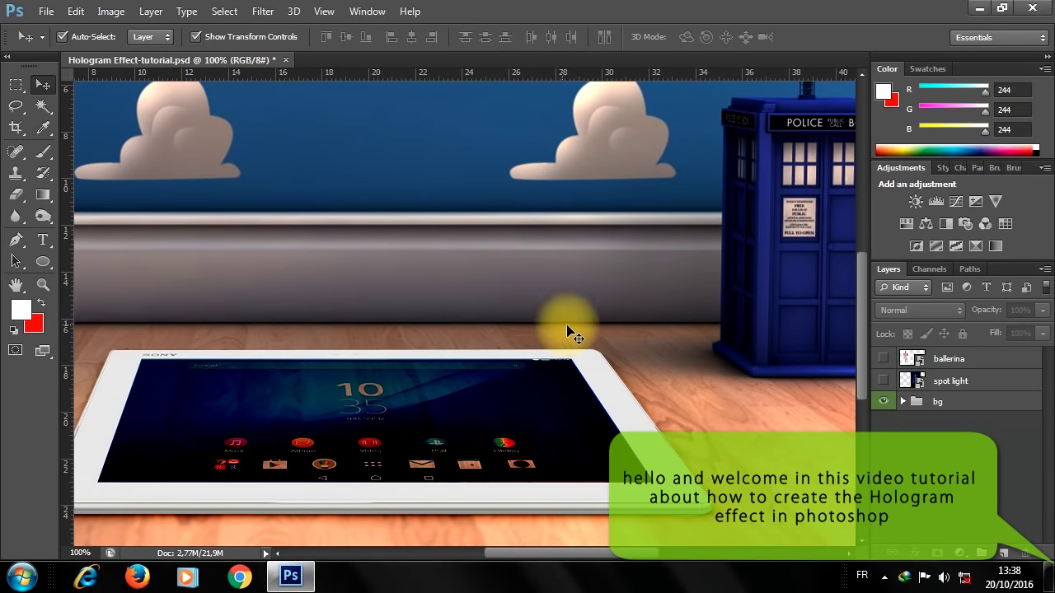
# Zoom out to 66.67% so the tablet and police box scene fits on screen.
pyautogui.scroll(-1, 577, 317)
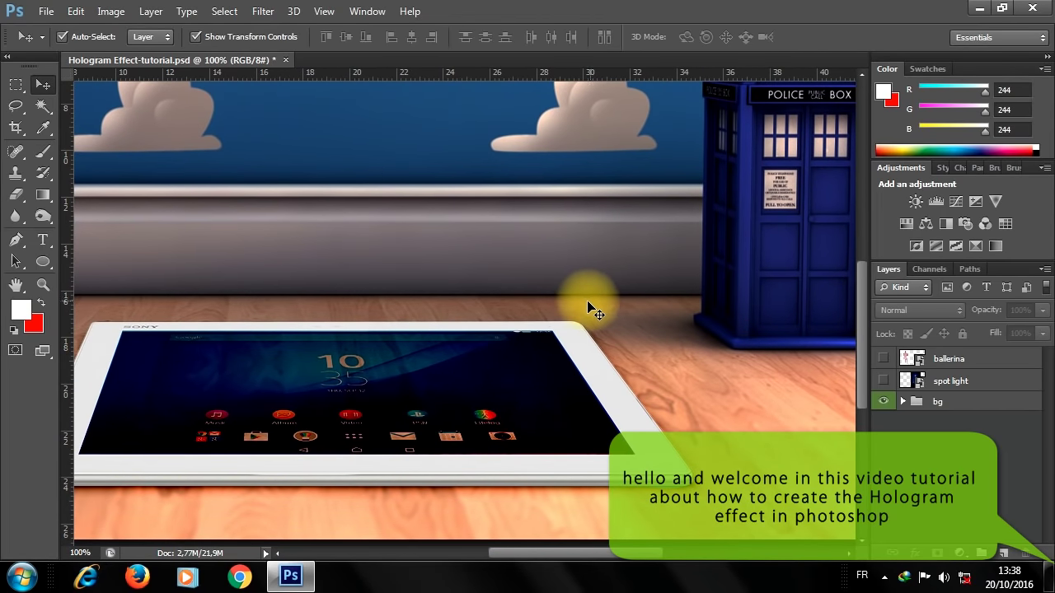
pyautogui.hotkey('ctrl', '-')
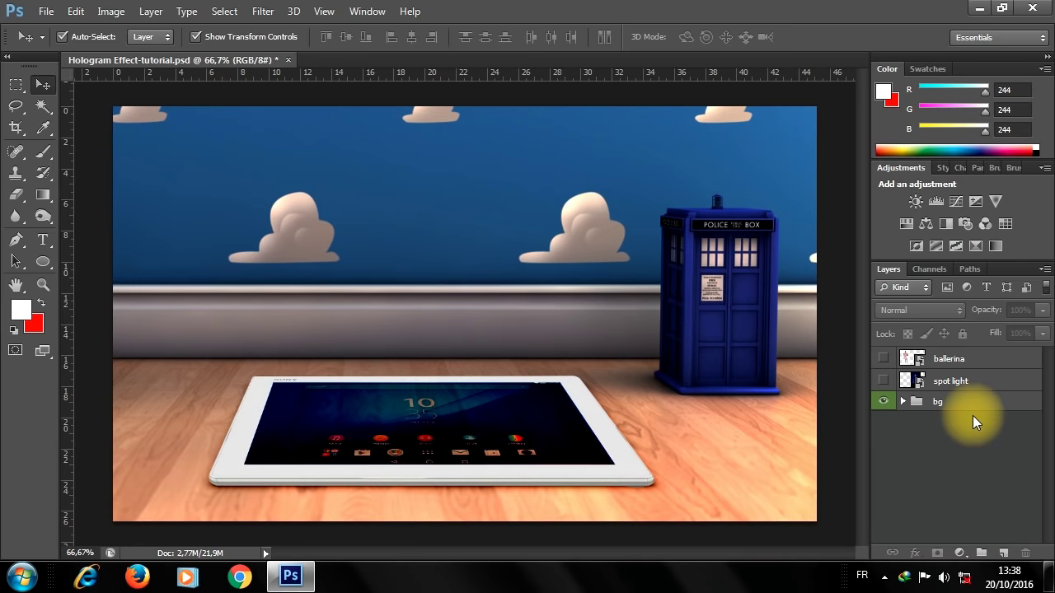
# Show the ballerina layer, briefly preview the spot light, and move the man toward the middle.
pyautogui.click(883, 359)
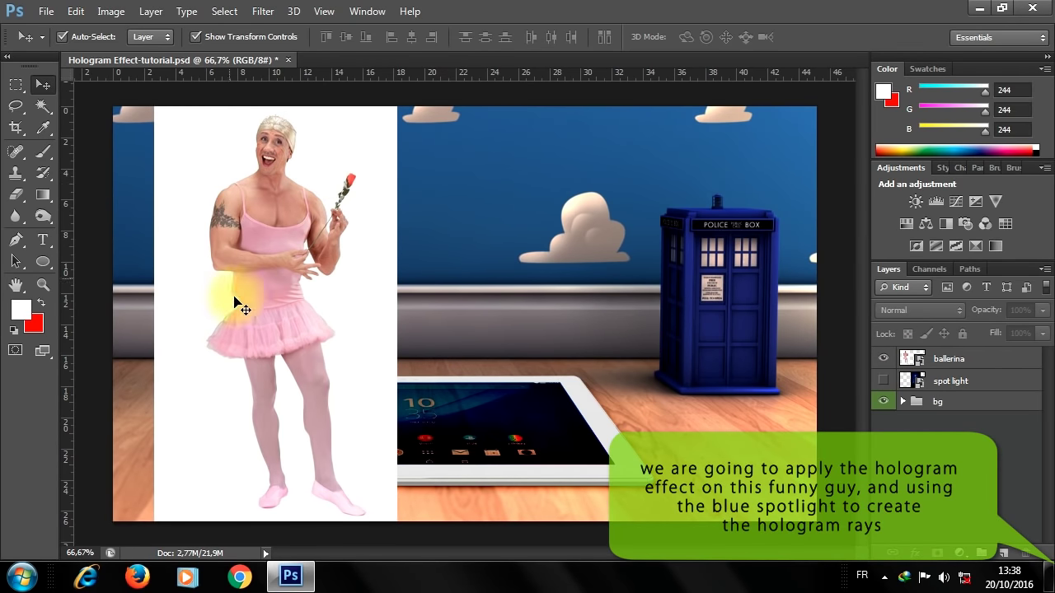
pyautogui.click(882, 381)
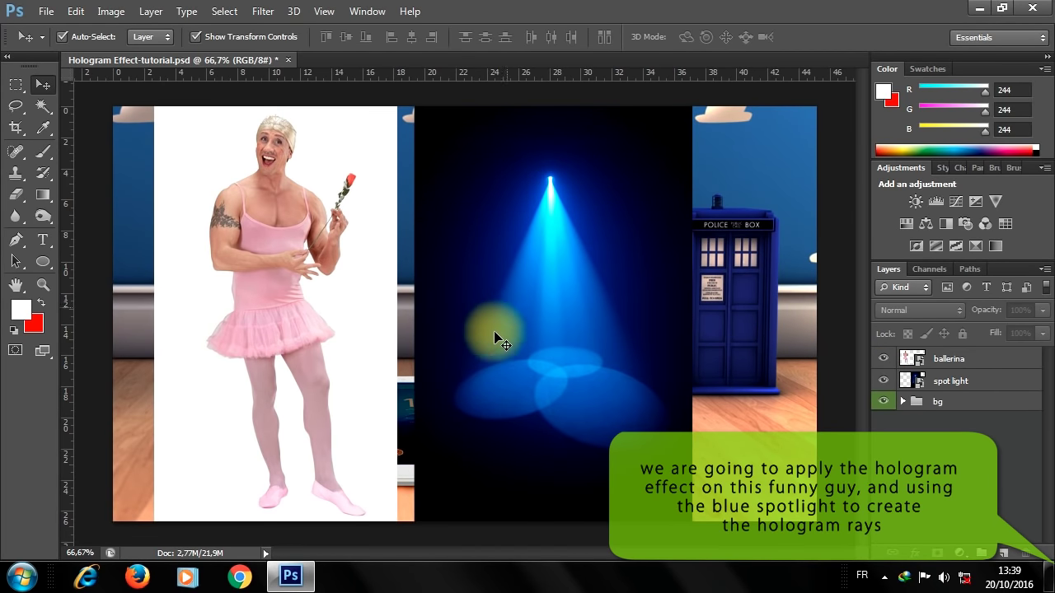
pyautogui.click(882, 382)
pyautogui.click(283, 207)
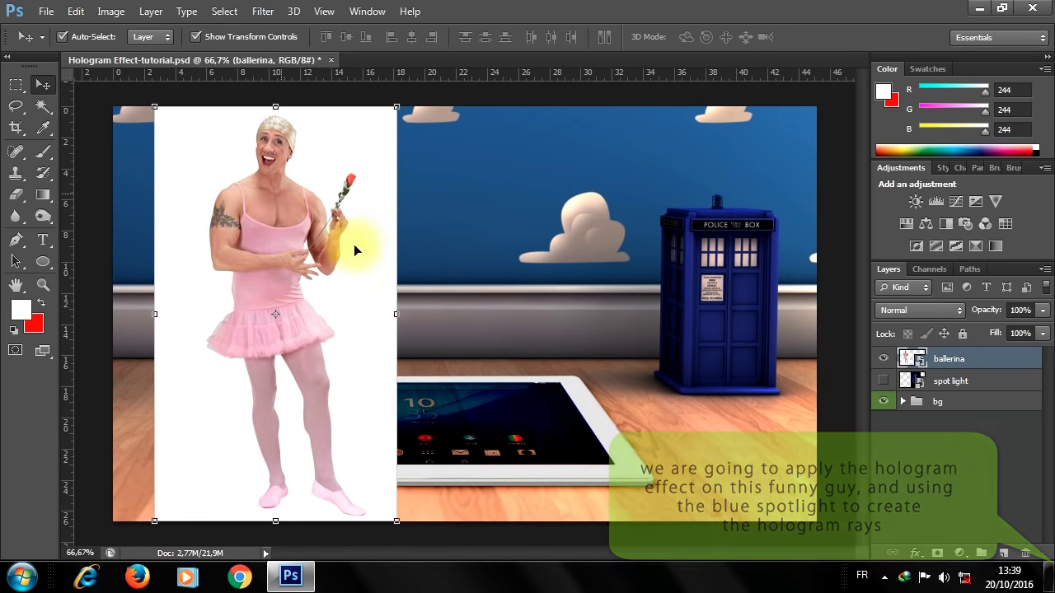
pyautogui.moveTo(301, 190); pyautogui.dragTo(441, 183)
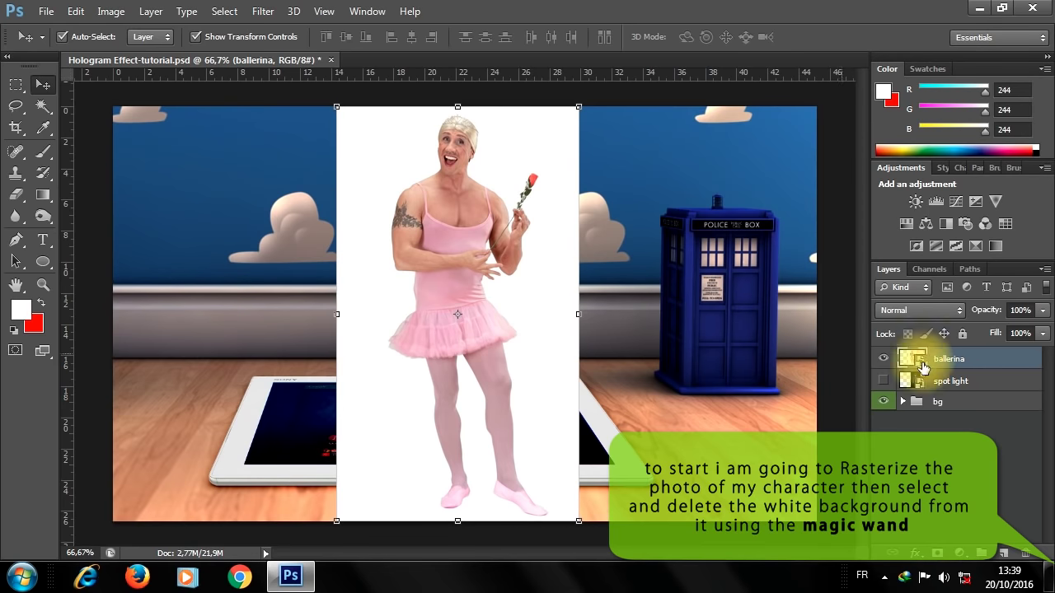
# Rasterize the ballerina layer and delete its main white background with the Magic Wand.
pyautogui.rightClick(961, 358)
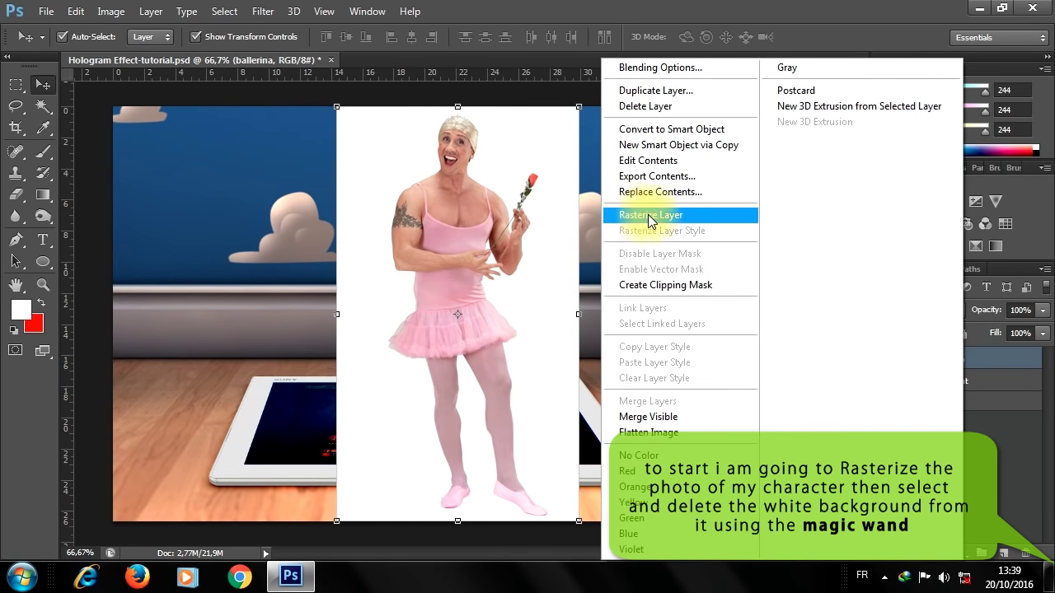
pyautogui.click(650, 215)
pyautogui.click(42, 105)
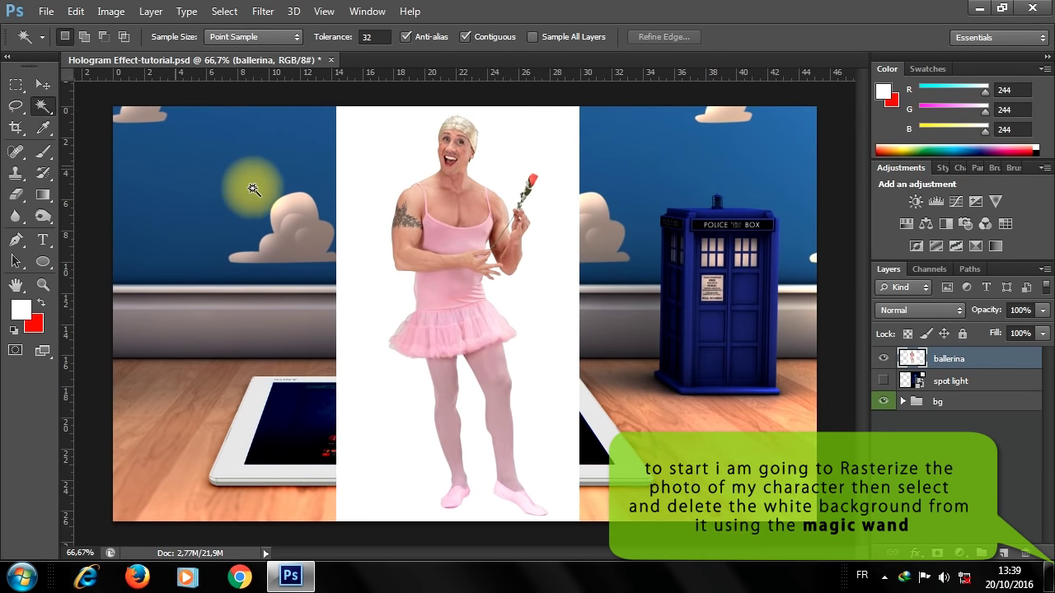
pyautogui.click(377, 262)
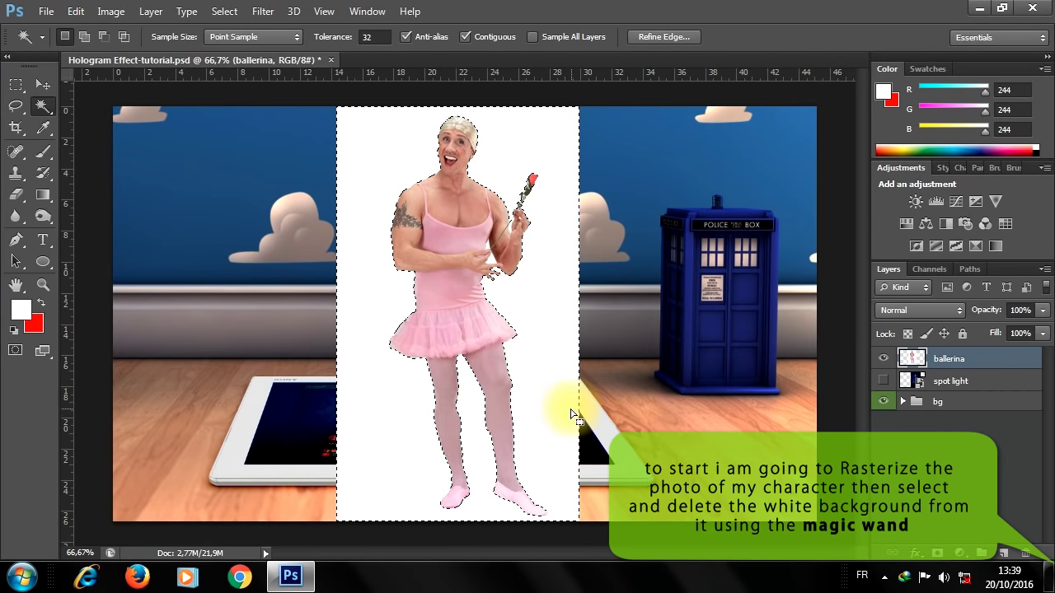
pyautogui.press('Delete')
# Remove the leftover white gaps around the arm, stem and flower, then deselect.
pyautogui.keyDown('ctrl'); pyautogui.click(495, 257); pyautogui.keyUp('ctrl')
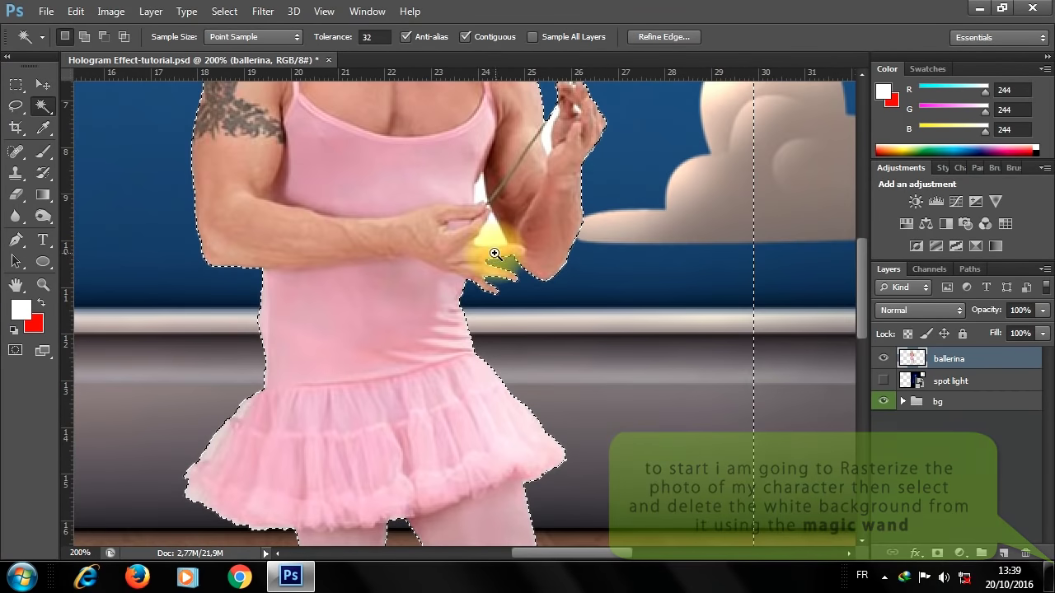
pyautogui.click(492, 233)
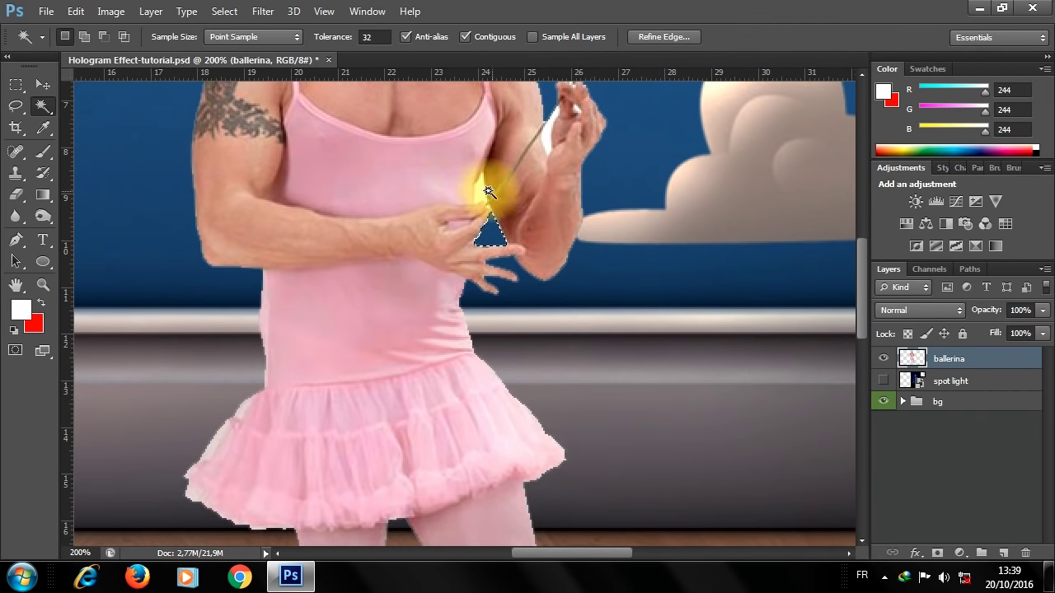
pyautogui.click(482, 192)
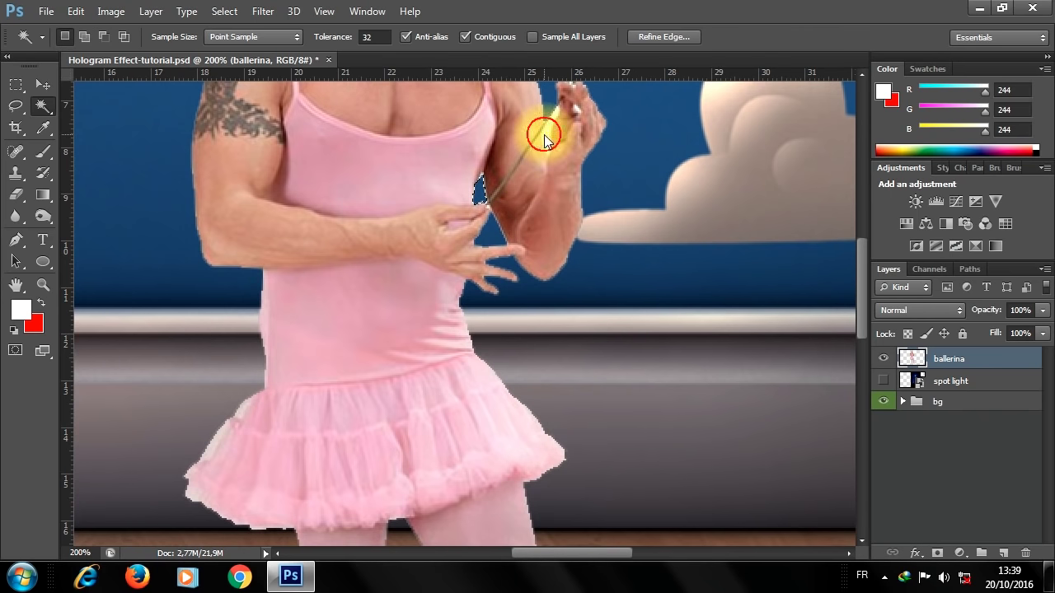
pyautogui.click(544, 141)
pyautogui.click(578, 110)
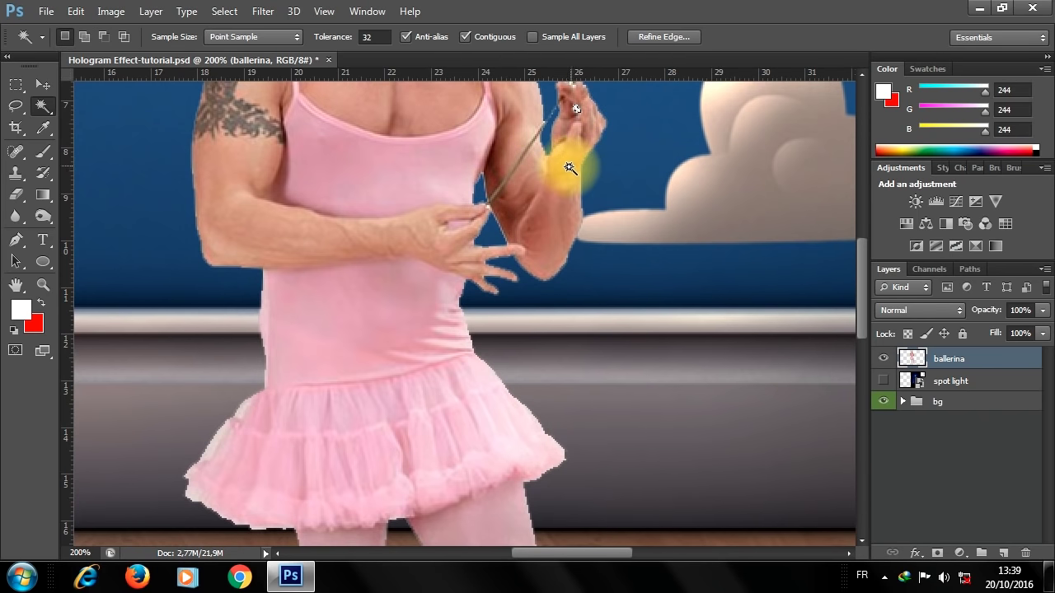
pyautogui.scroll(-1, 470, 177)
pyautogui.scroll(-1, 482, 207)
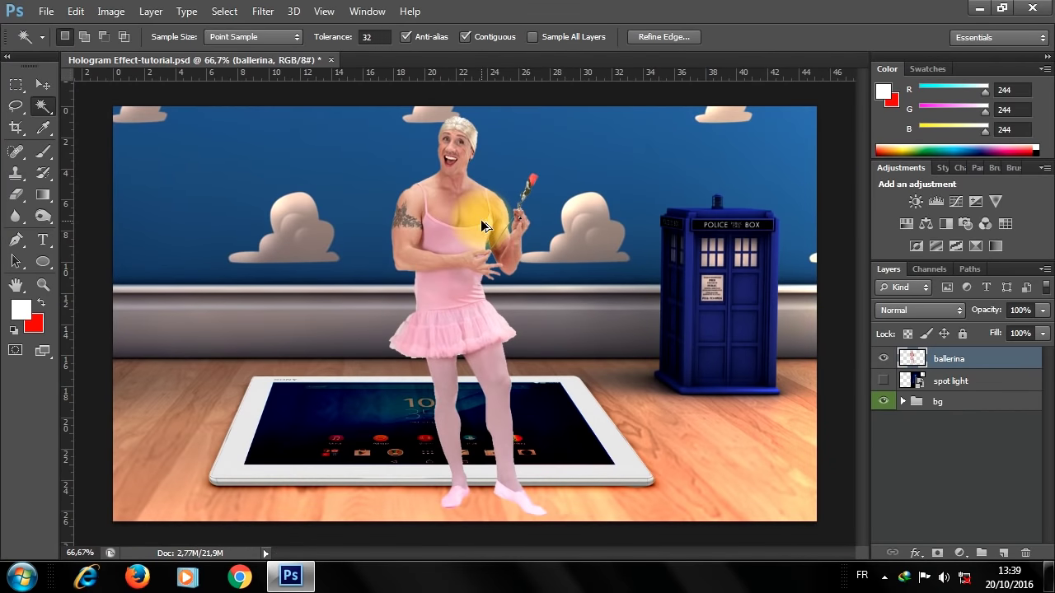
pyautogui.hotkey('ctrl', 'd')
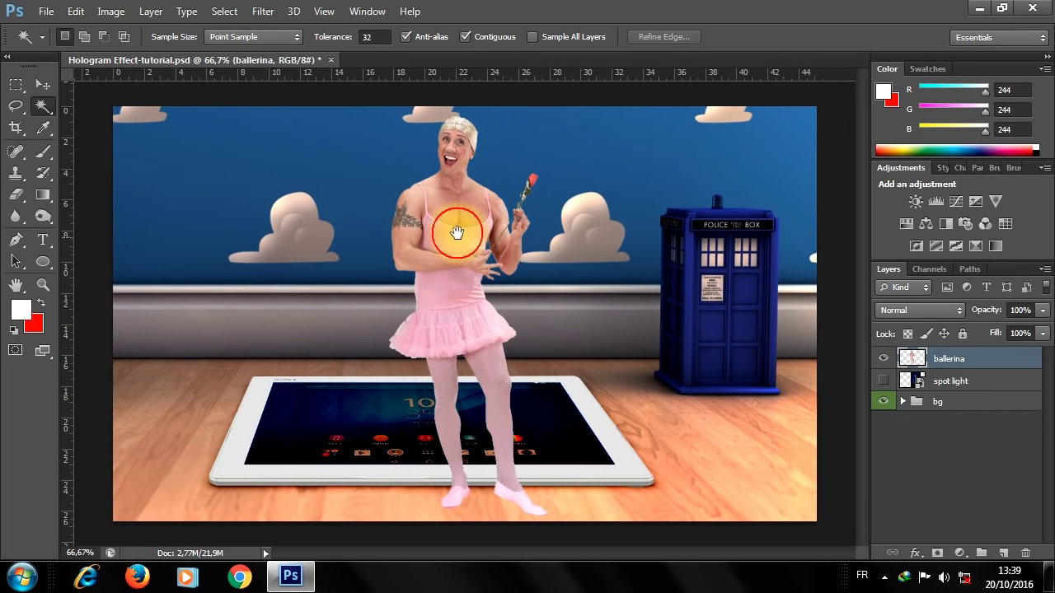
# Scale the cut-out man down to about 67% and stand him on the tablet screen.
pyautogui.click(42, 84)
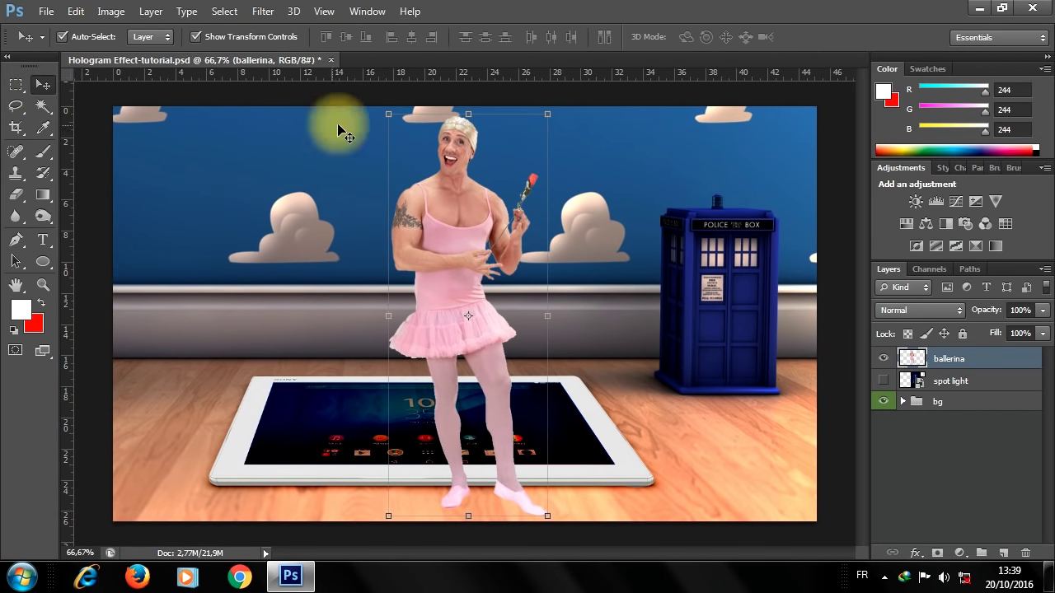
pyautogui.moveTo(547, 114); pyautogui.dragTo(505, 178)
pyautogui.press('Return')
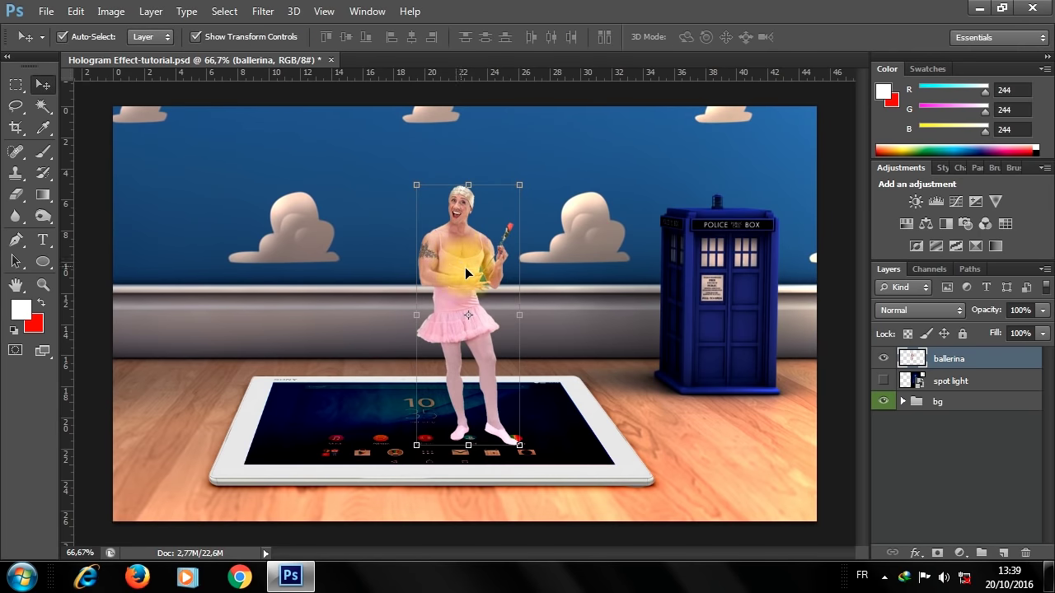
pyautogui.moveTo(463, 266); pyautogui.dragTo(411, 253)
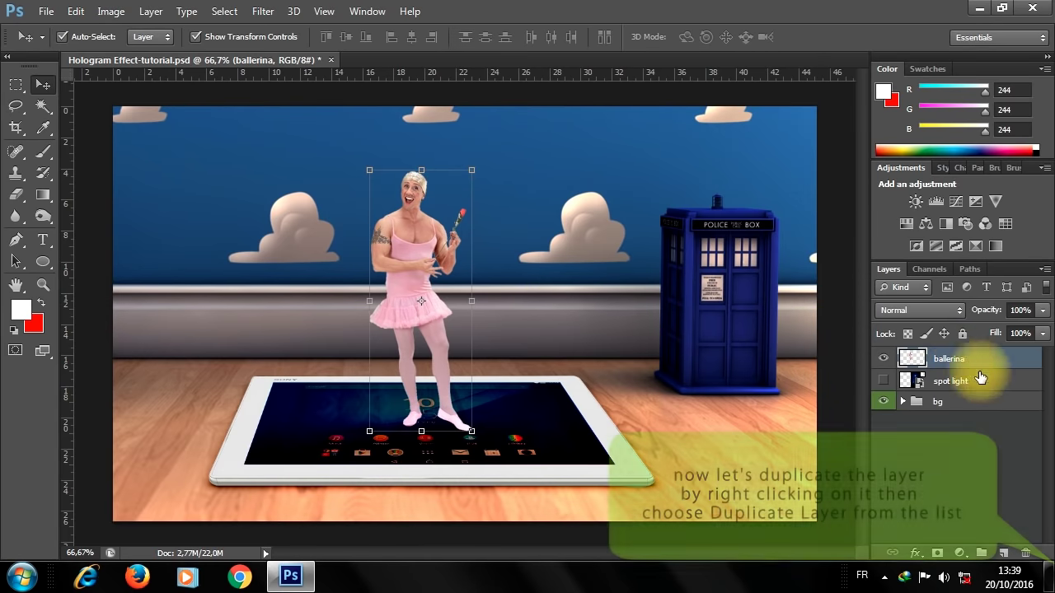
# Duplicate the ballerina layer to create a ballerina copy.
pyautogui.rightClick(961, 359)
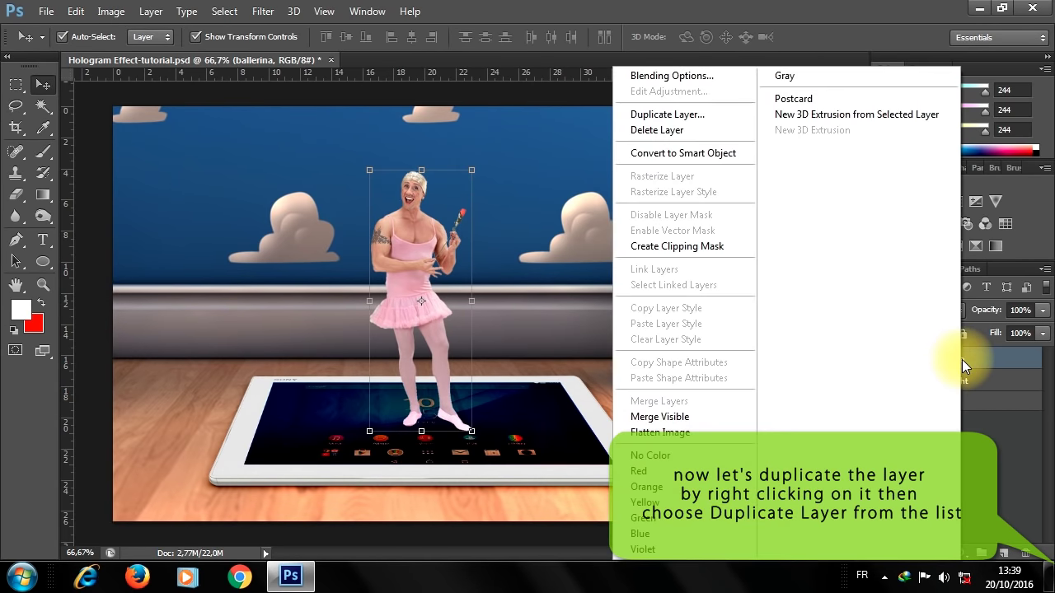
pyautogui.click(674, 116)
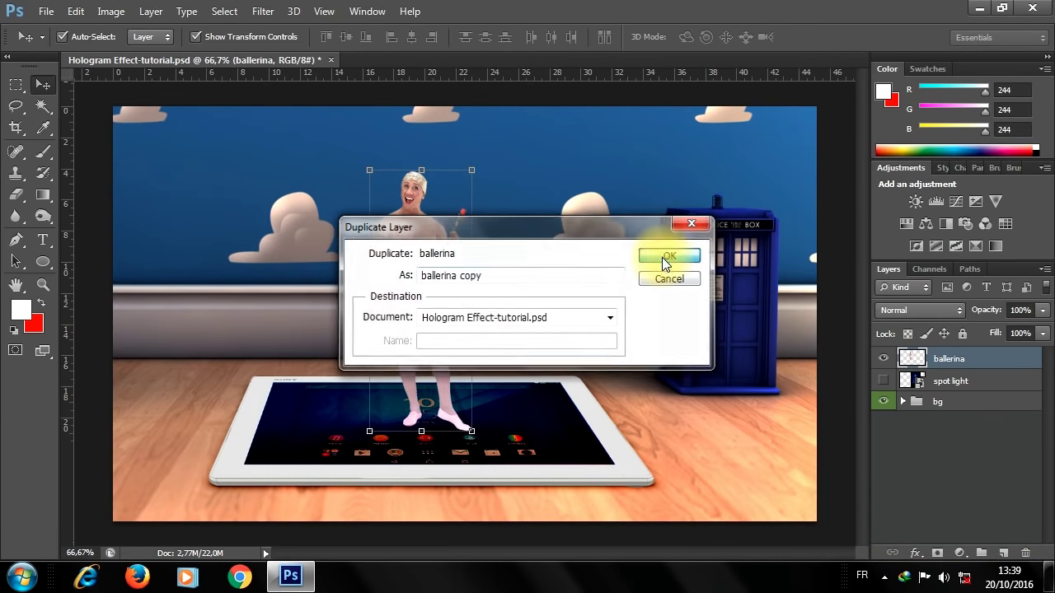
pyautogui.click(662, 257)
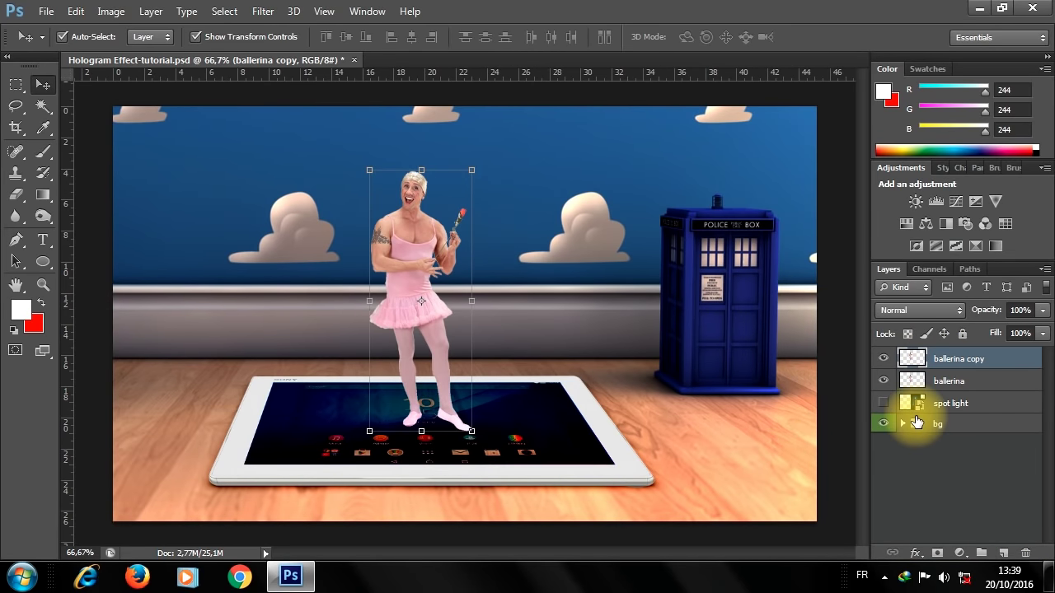
# Set the ballerina copy's blend mode to Multiply in Blending Options.
pyautogui.rightClick(941, 360)
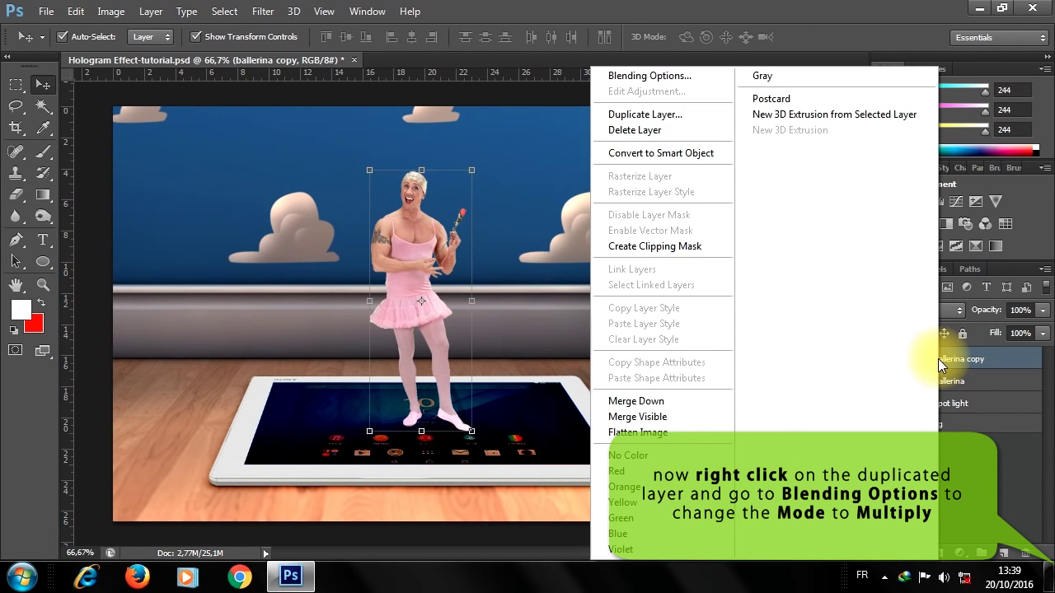
pyautogui.click(631, 77)
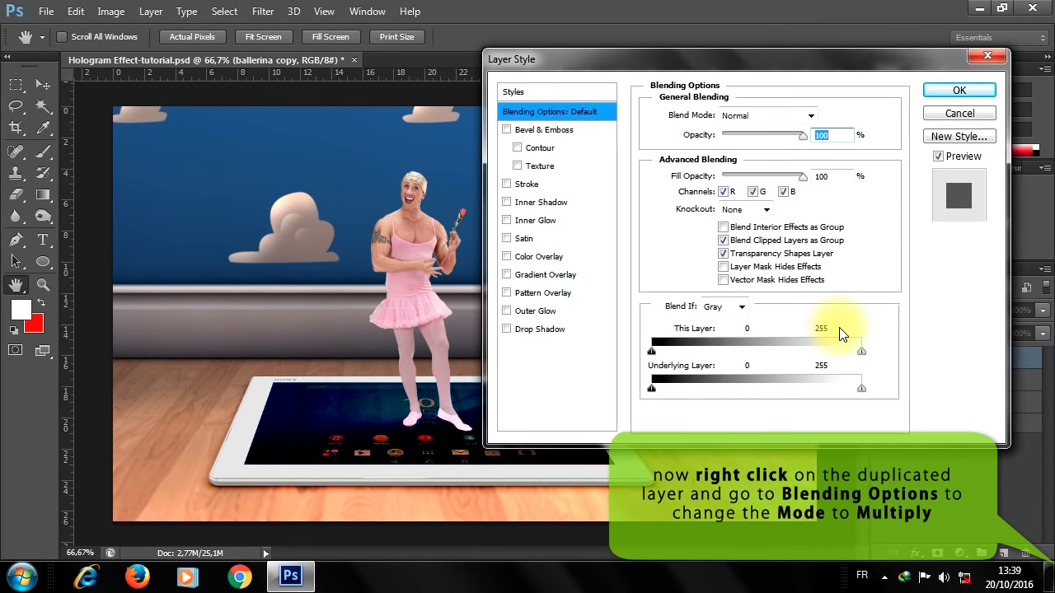
pyautogui.click(810, 116)
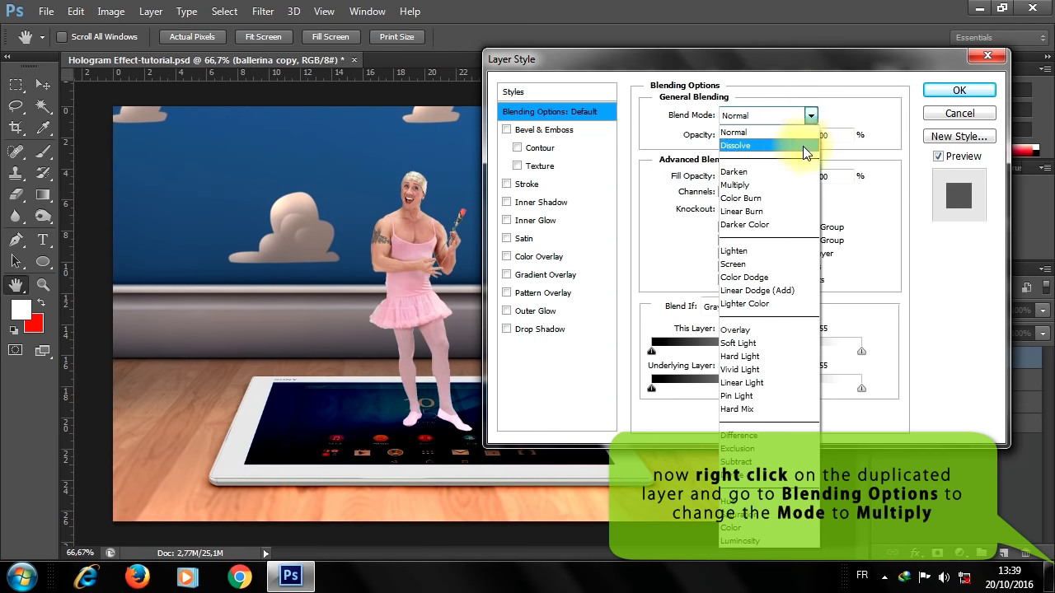
pyautogui.click(763, 185)
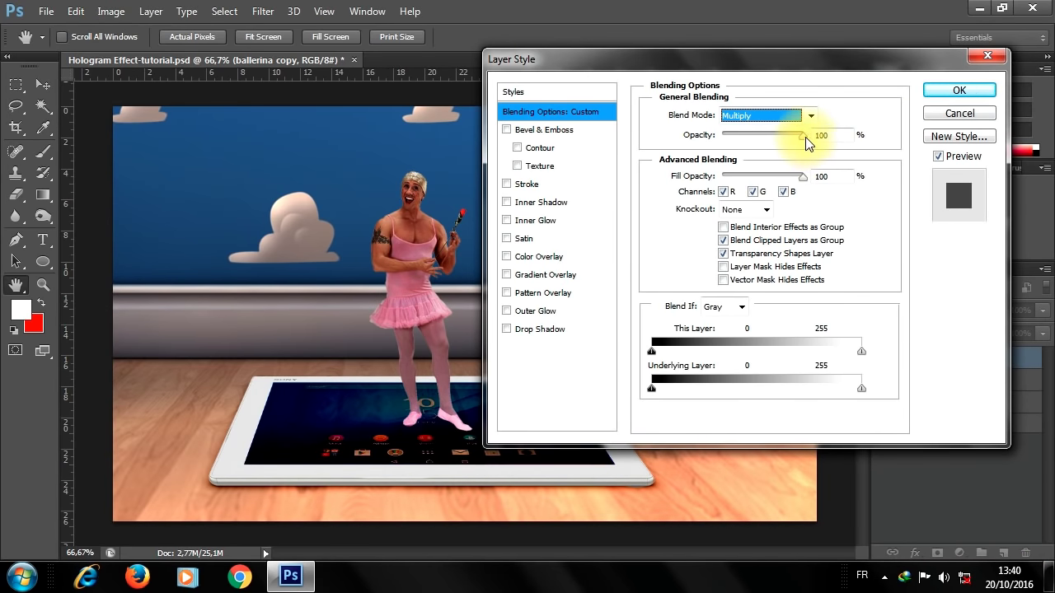
pyautogui.click(948, 90)
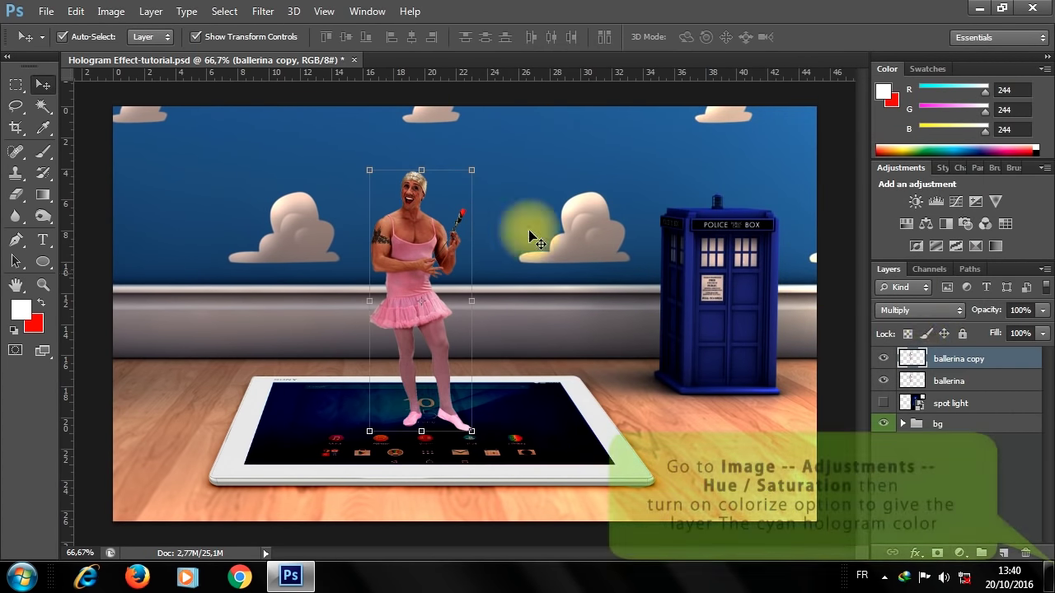
# Apply a colorized Hue/Saturation of Hue 202, Saturation 68 to the ballerina copy.
pyautogui.click(111, 12)
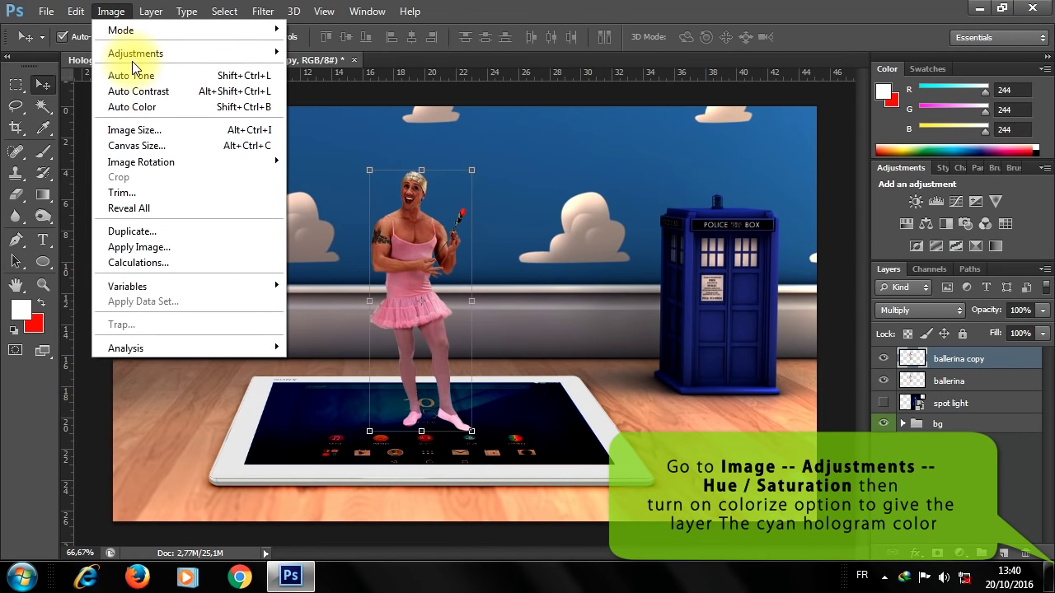
pyautogui.moveTo(136, 53)
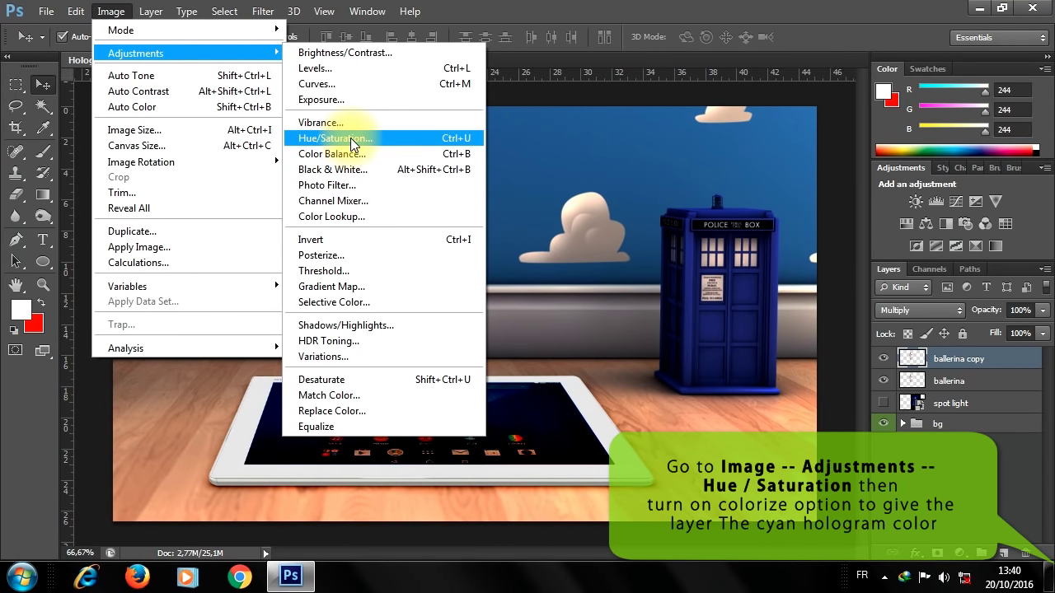
pyautogui.click(352, 139)
pyautogui.moveTo(701, 160); pyautogui.dragTo(710, 146)
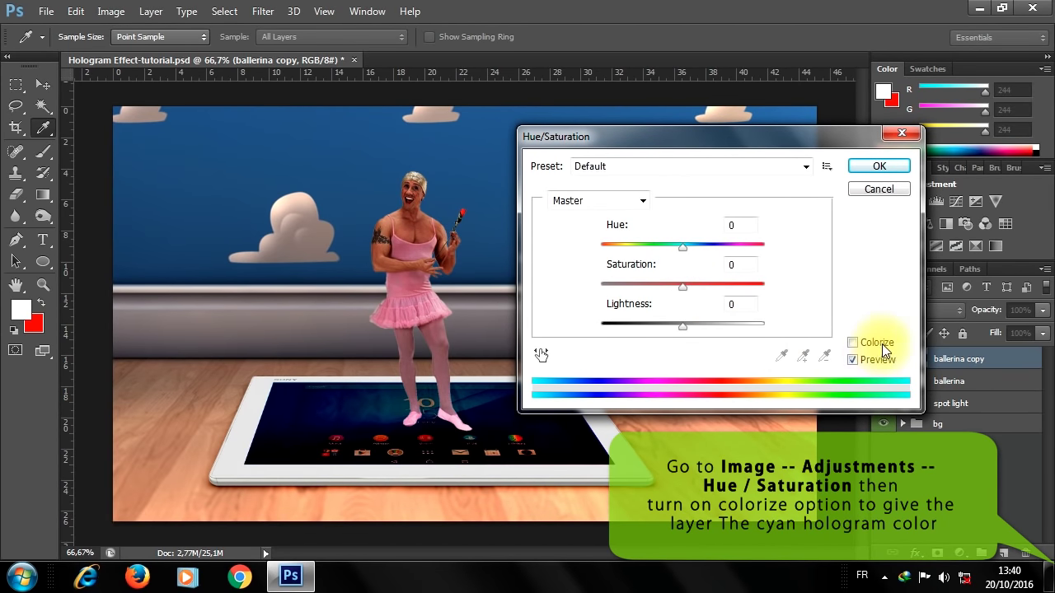
pyautogui.click(854, 342)
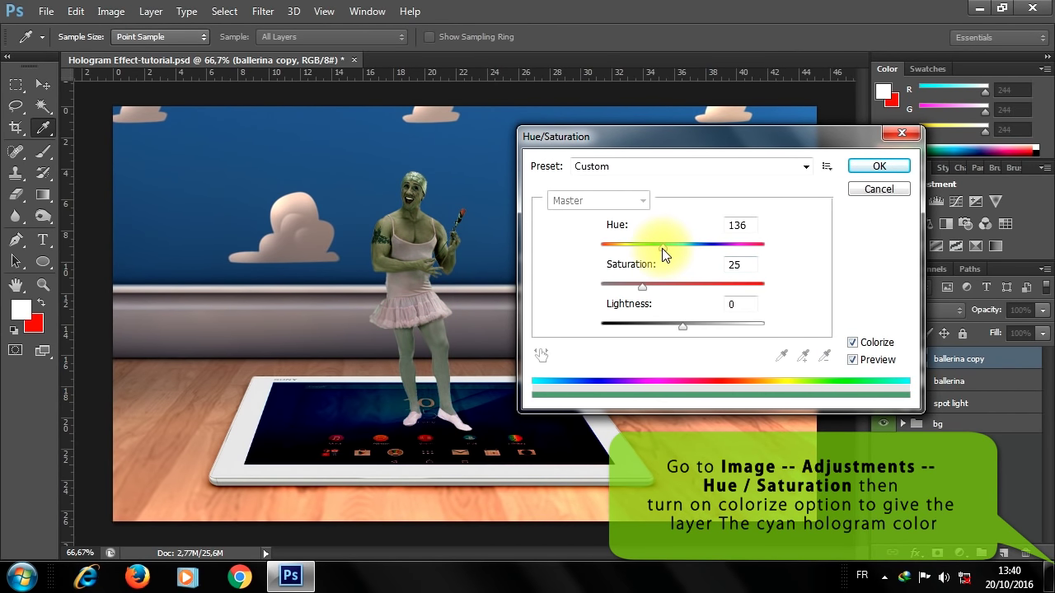
pyautogui.moveTo(669, 249)
pyautogui.mouseDown()
pyautogui.moveTo(705, 250)
pyautogui.moveTo(689, 247)
pyautogui.mouseUp()
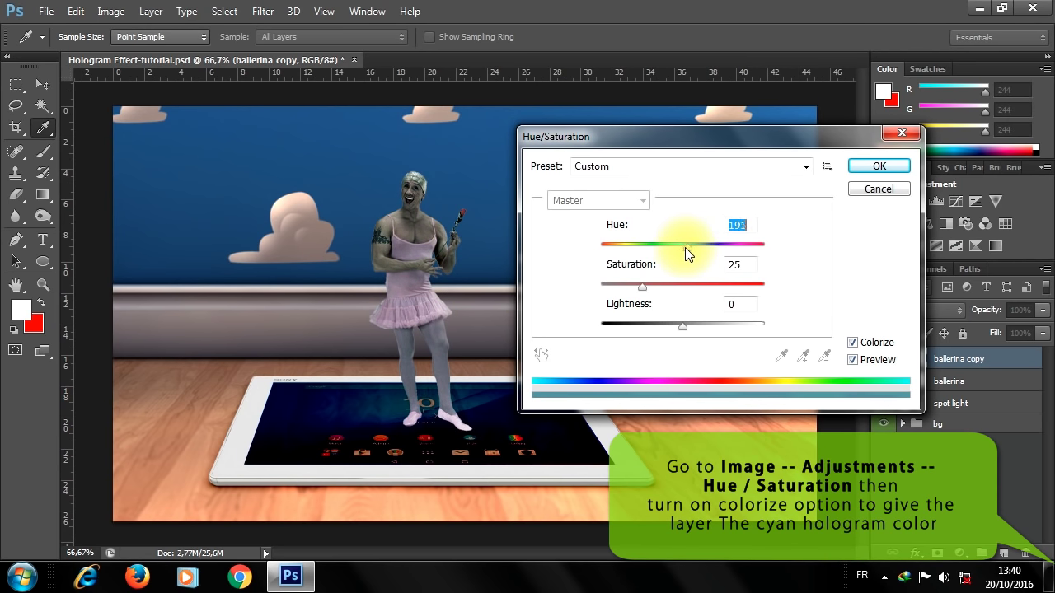
pyautogui.moveTo(643, 284); pyautogui.dragTo(703, 284)
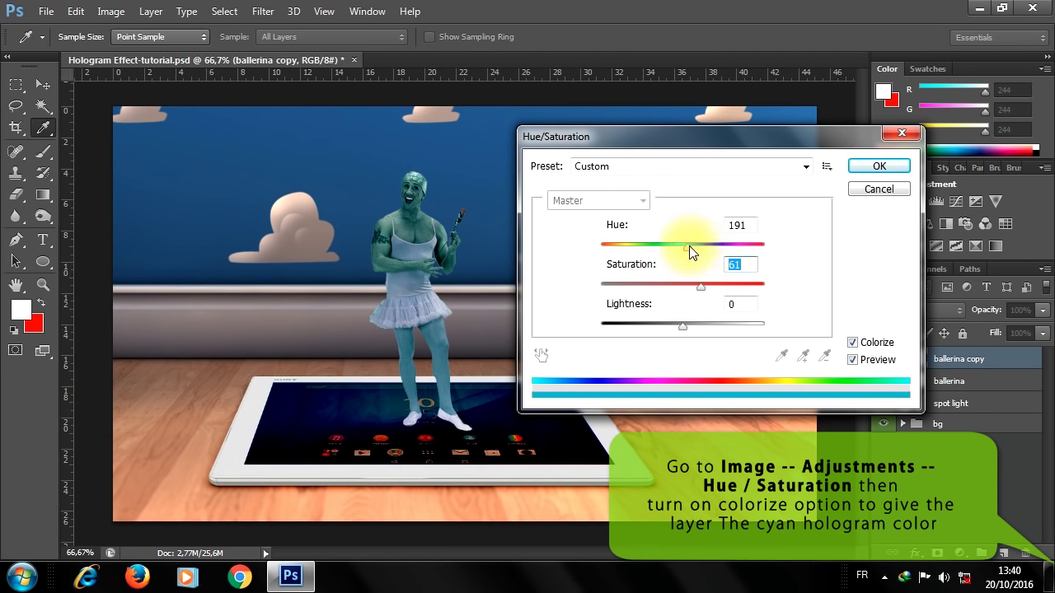
pyautogui.moveTo(690, 247)
pyautogui.mouseDown()
pyautogui.moveTo(704, 248)
pyautogui.moveTo(691, 248)
pyautogui.mouseUp()
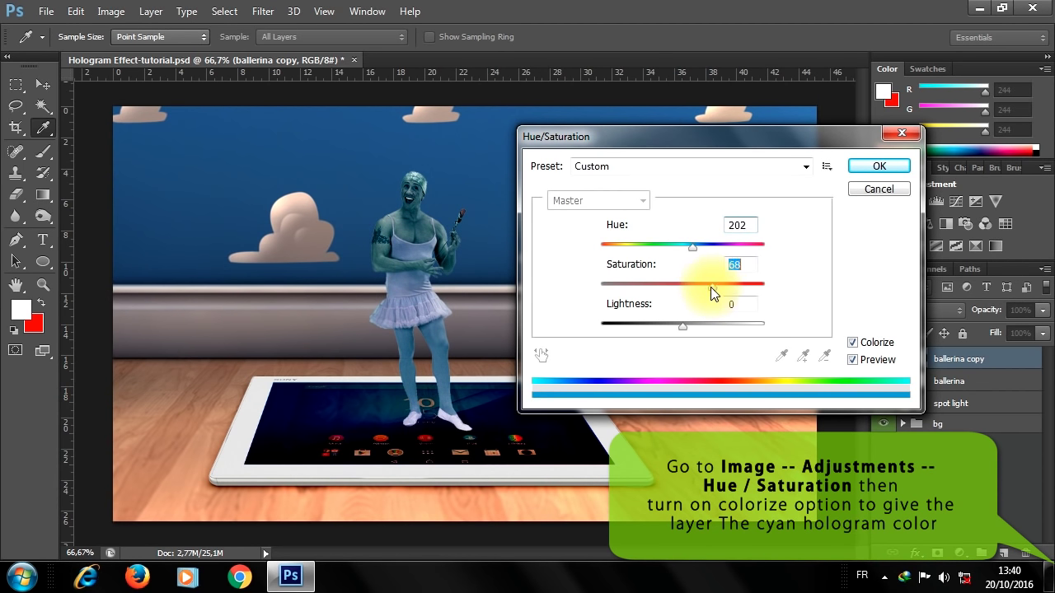
pyautogui.click(875, 168)
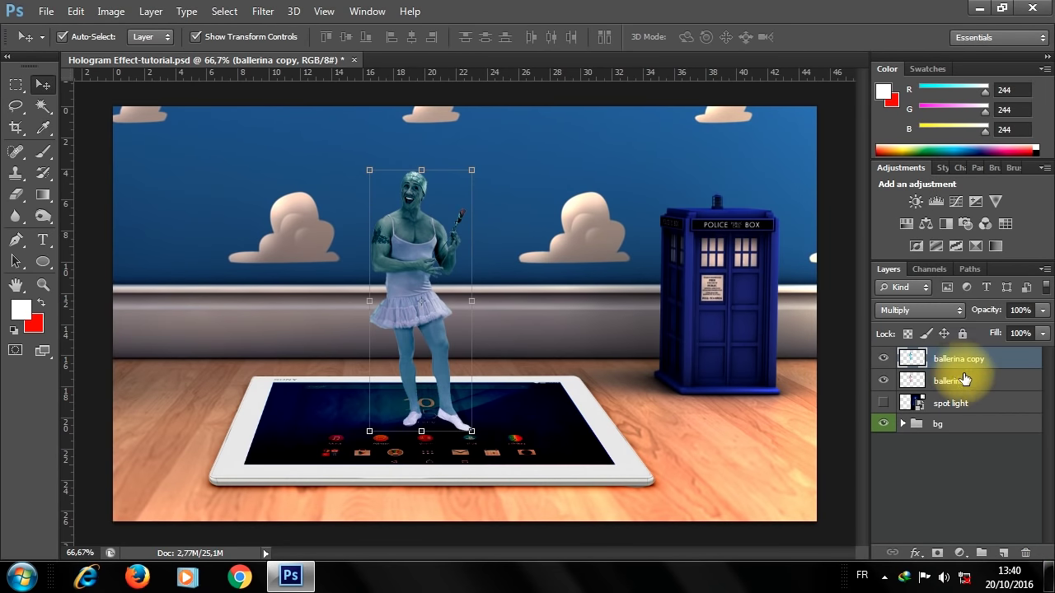
# Hide the copy, set the original ballerina layer to 46% opacity, then show the copy again.
pyautogui.click(946, 381)
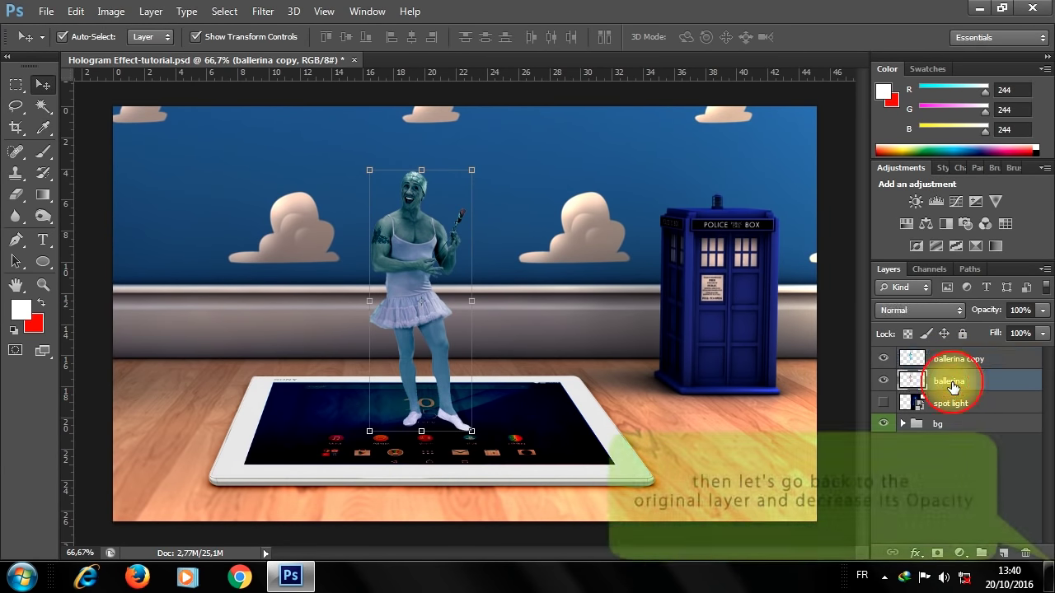
pyautogui.click(883, 359)
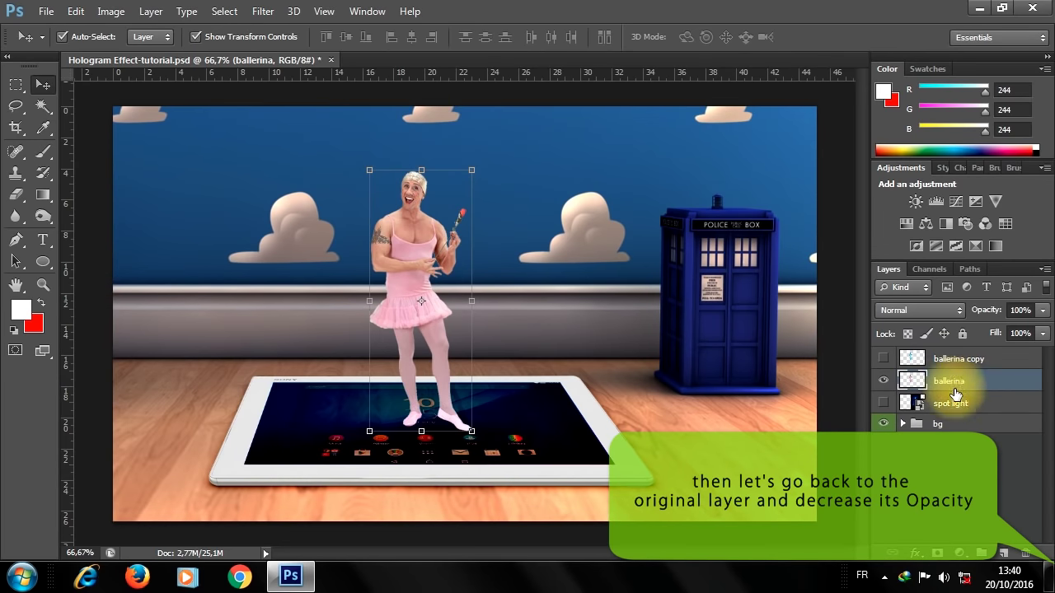
pyautogui.rightClick(941, 379)
pyautogui.click(640, 76)
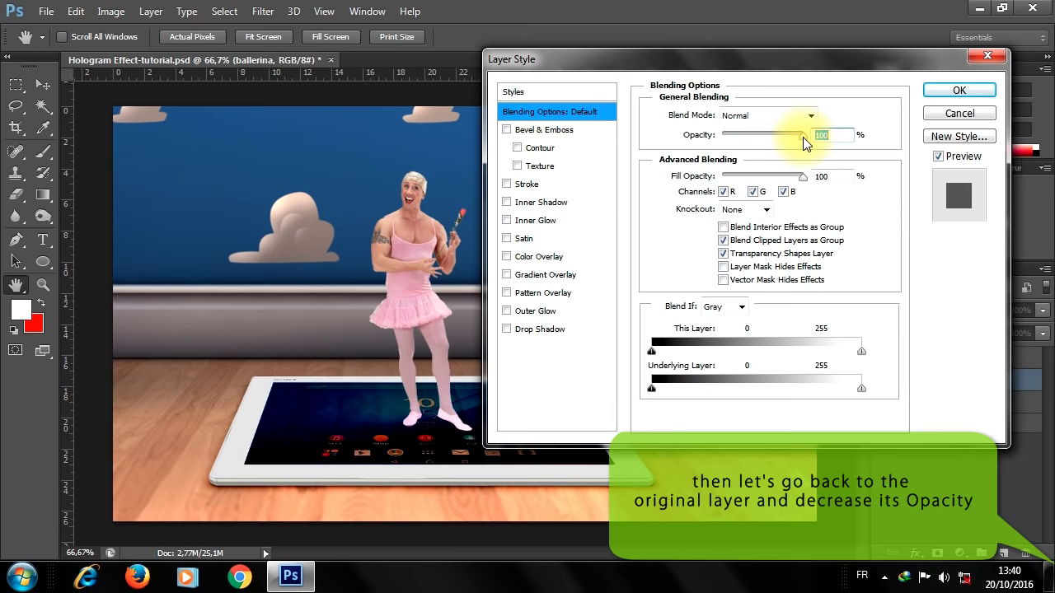
pyautogui.moveTo(803, 137)
pyautogui.mouseDown()
pyautogui.moveTo(750, 133)
pyautogui.moveTo(759, 134)
pyautogui.mouseUp()
pyautogui.click(956, 91)
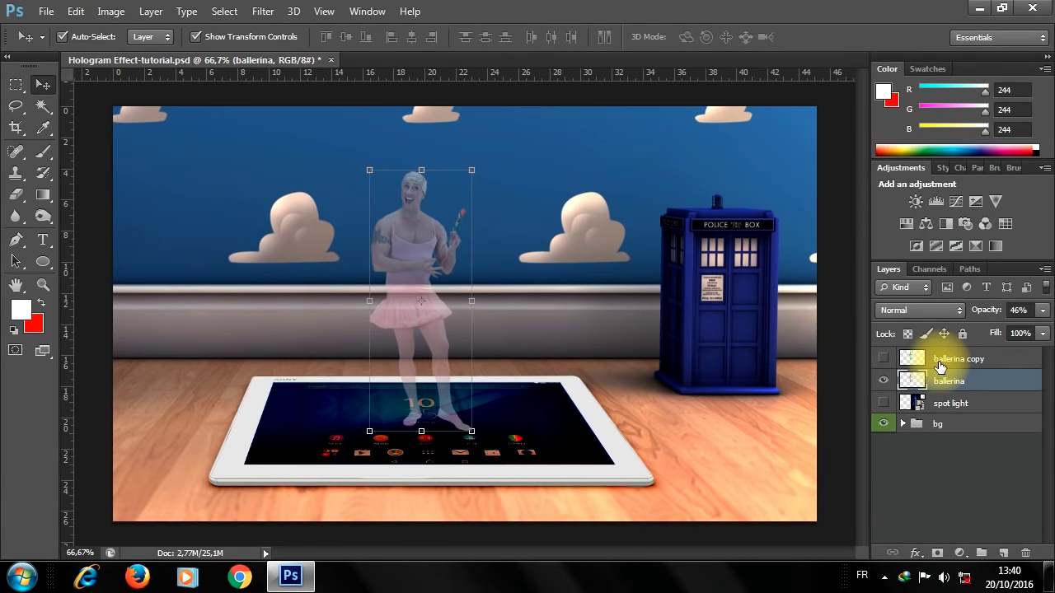
pyautogui.click(940, 360)
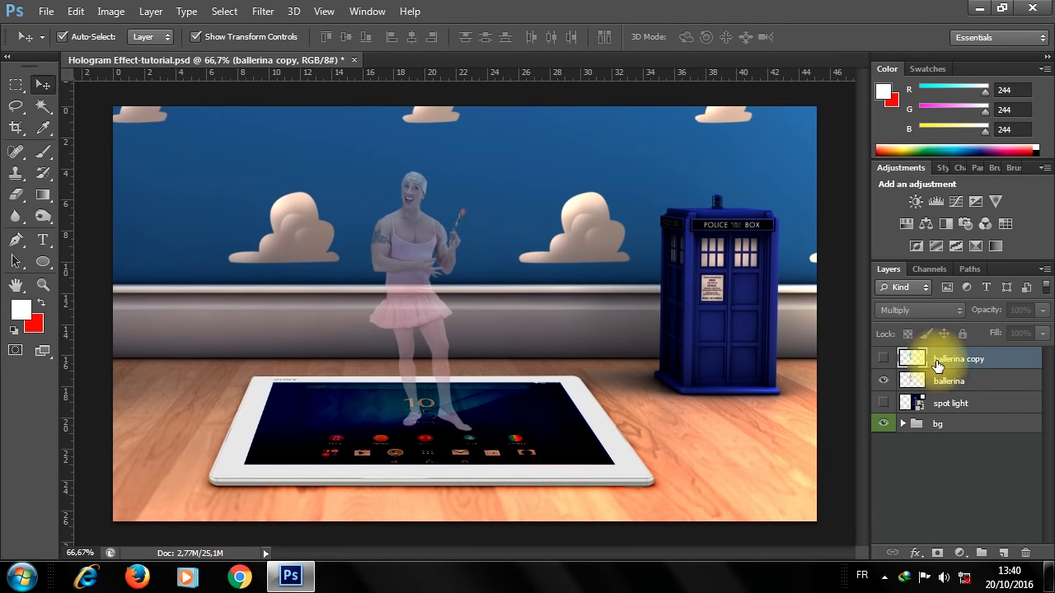
pyautogui.click(883, 359)
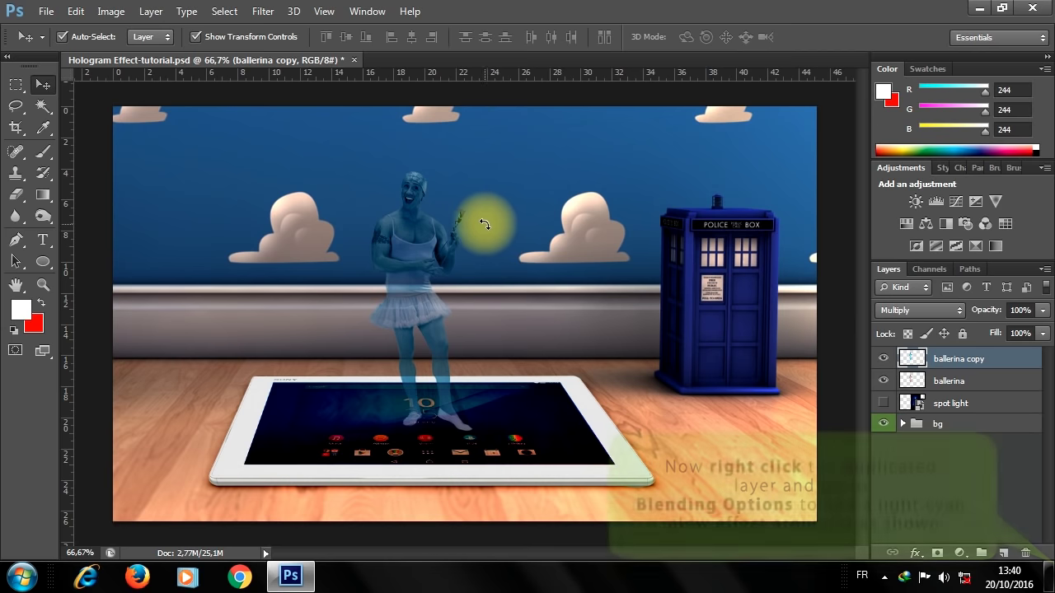
# Give the ballerina copy an 8 px light cyan (61dcff) Outer Glow.
pyautogui.rightClick(940, 356)
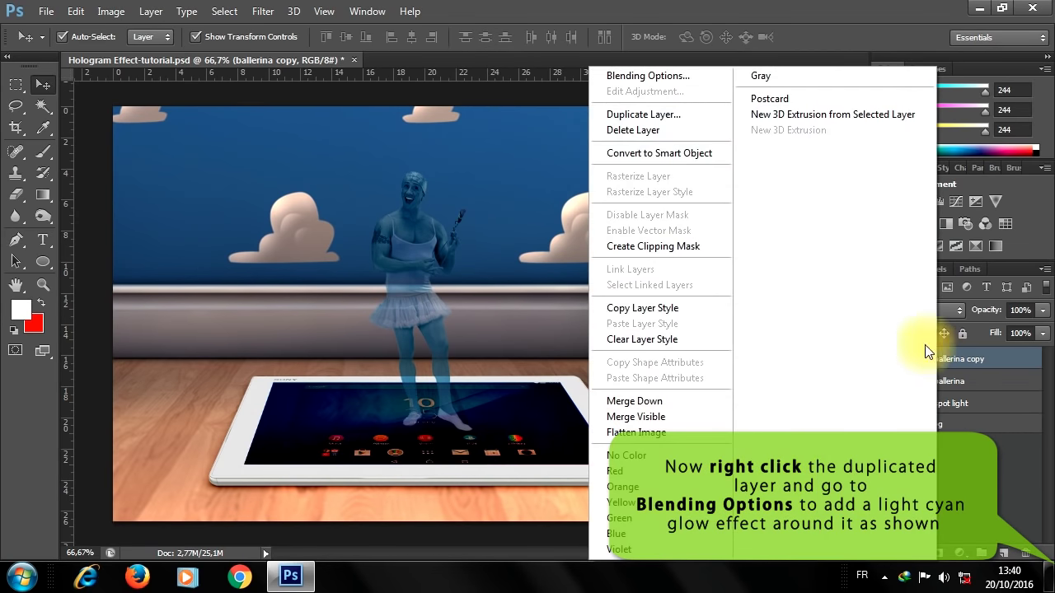
pyautogui.click(642, 80)
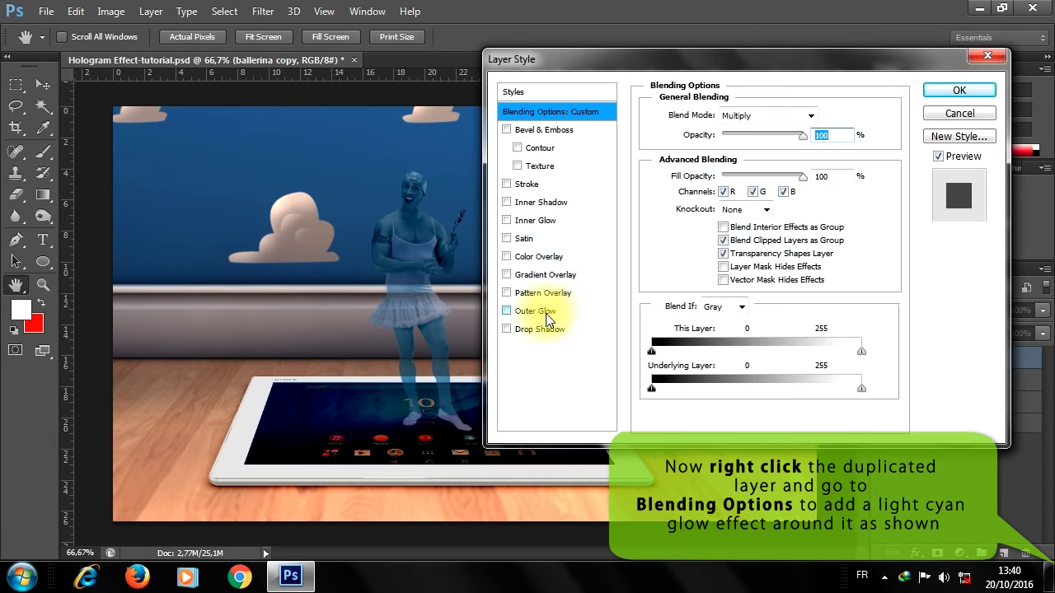
pyautogui.moveTo(624, 61); pyautogui.dragTo(648, 47)
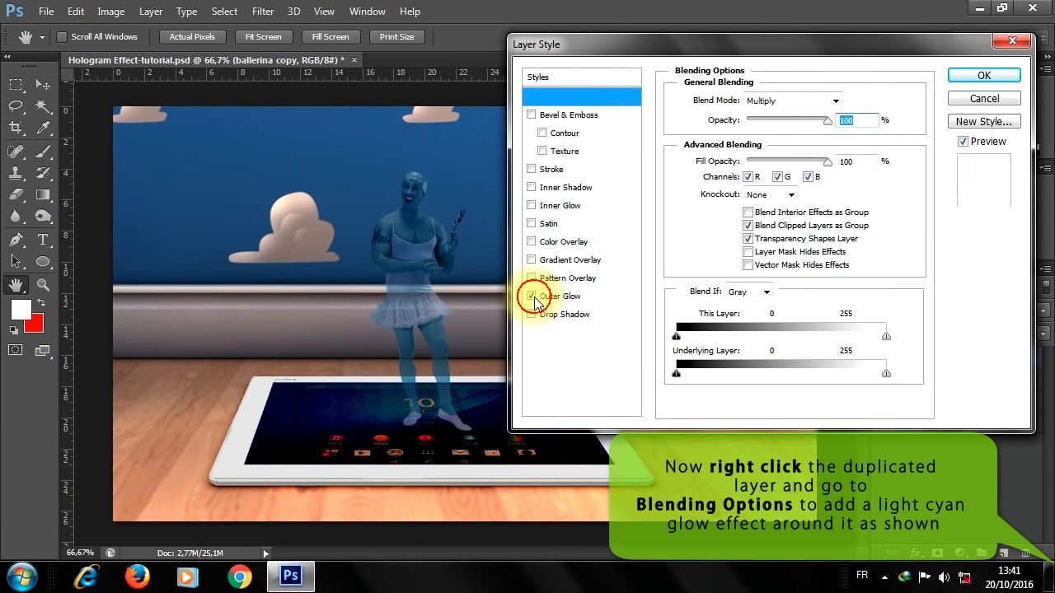
pyautogui.click(567, 300)
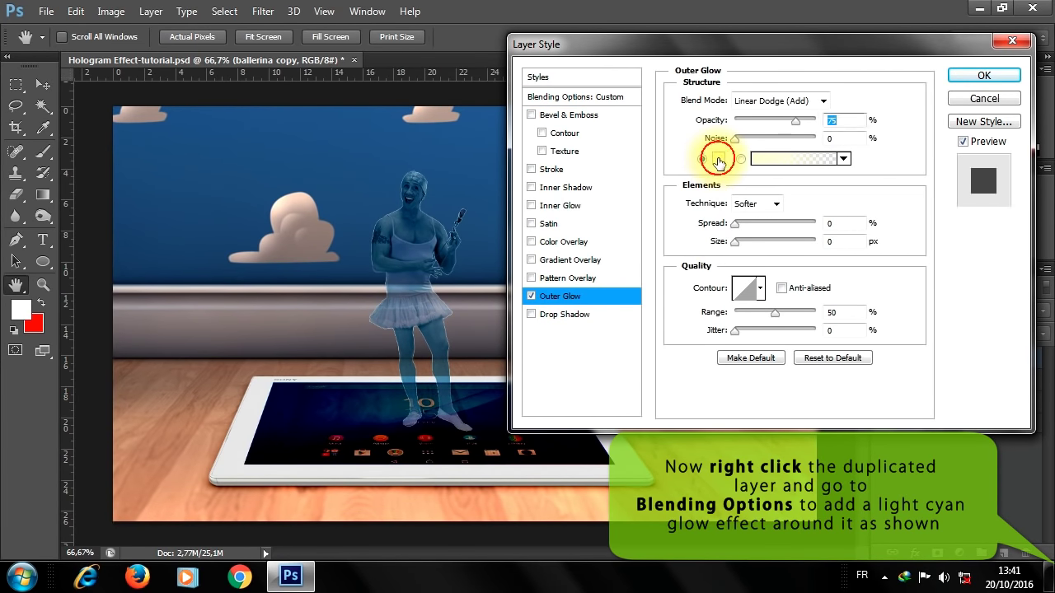
pyautogui.click(718, 161)
pyautogui.click(840, 306)
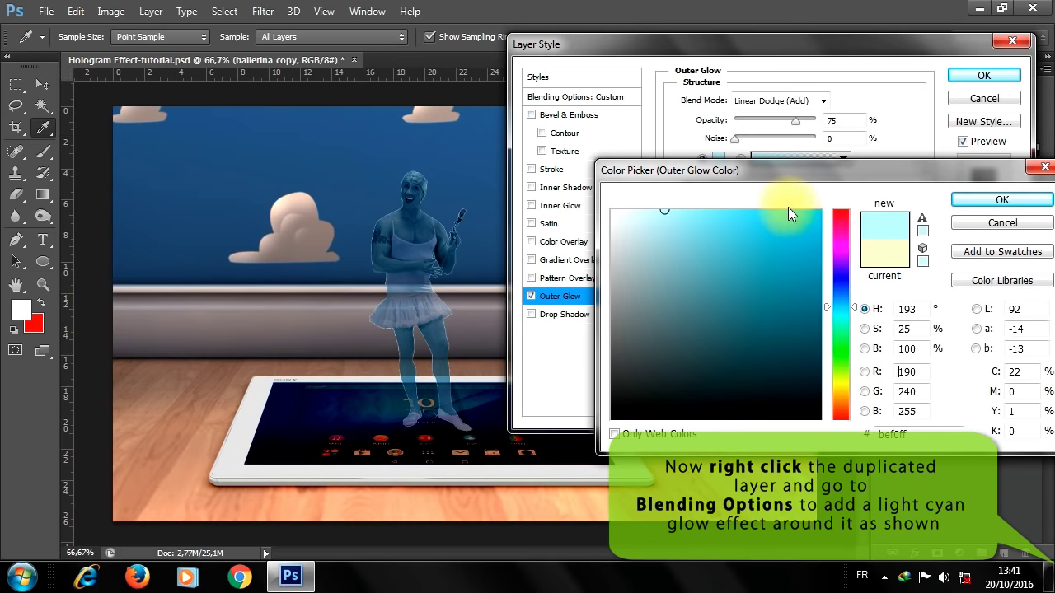
pyautogui.click(741, 210)
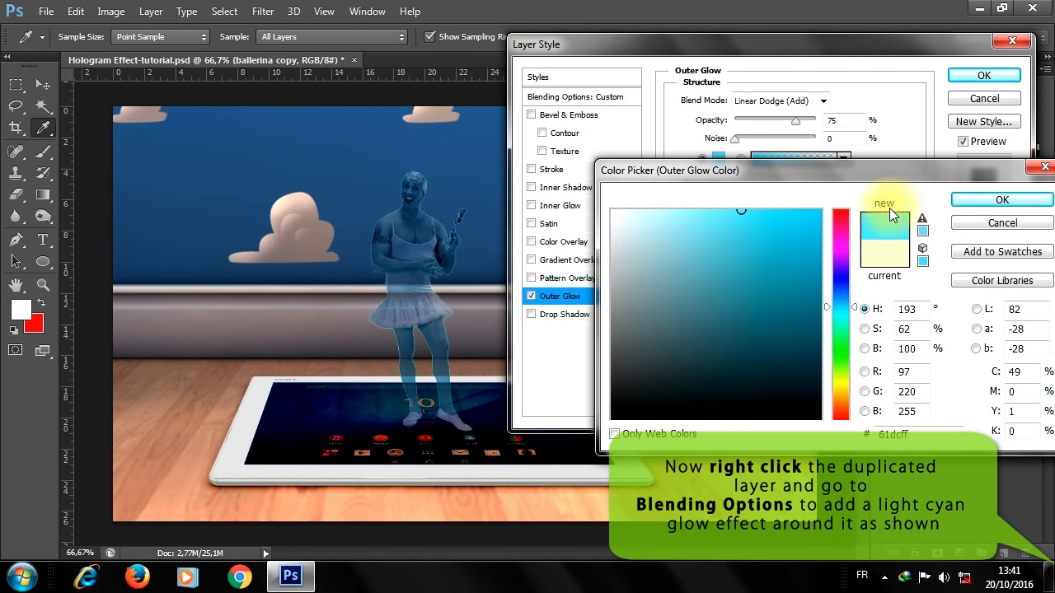
pyautogui.press('Return')
pyautogui.moveTo(738, 247); pyautogui.dragTo(743, 250)
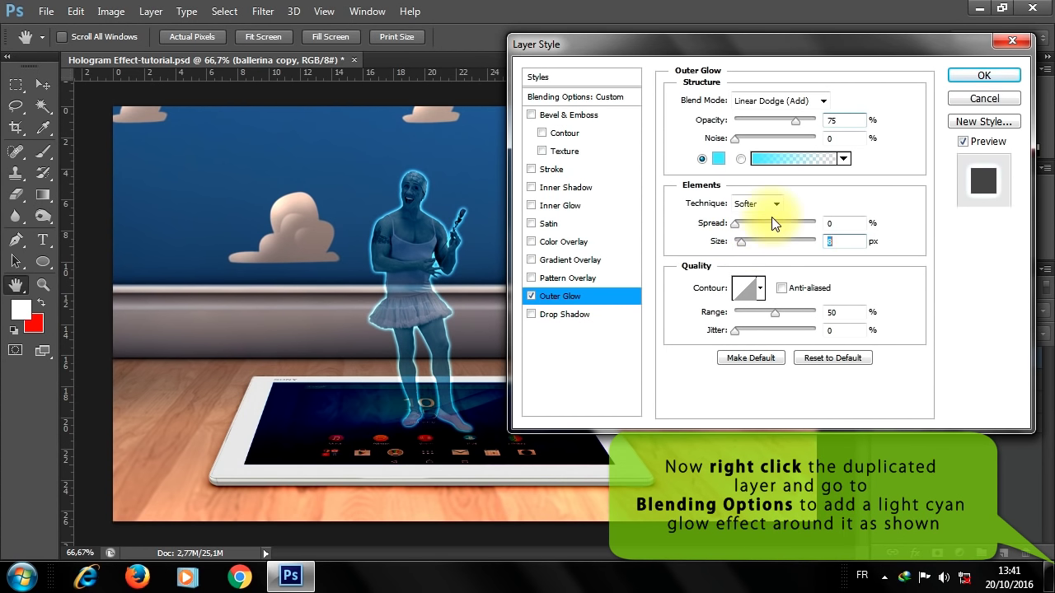
pyautogui.click(739, 141)
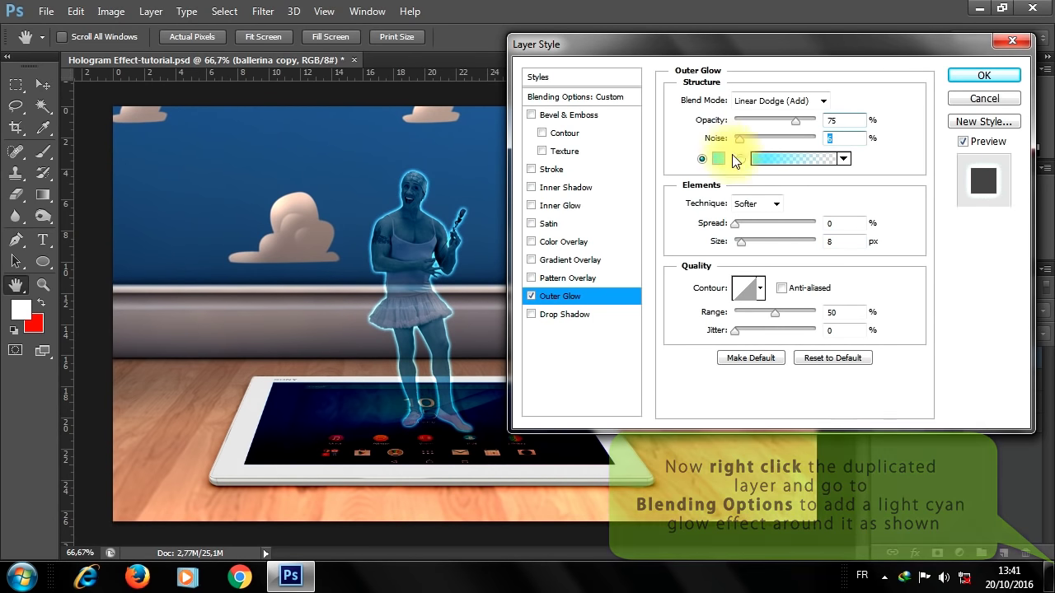
pyautogui.click(968, 73)
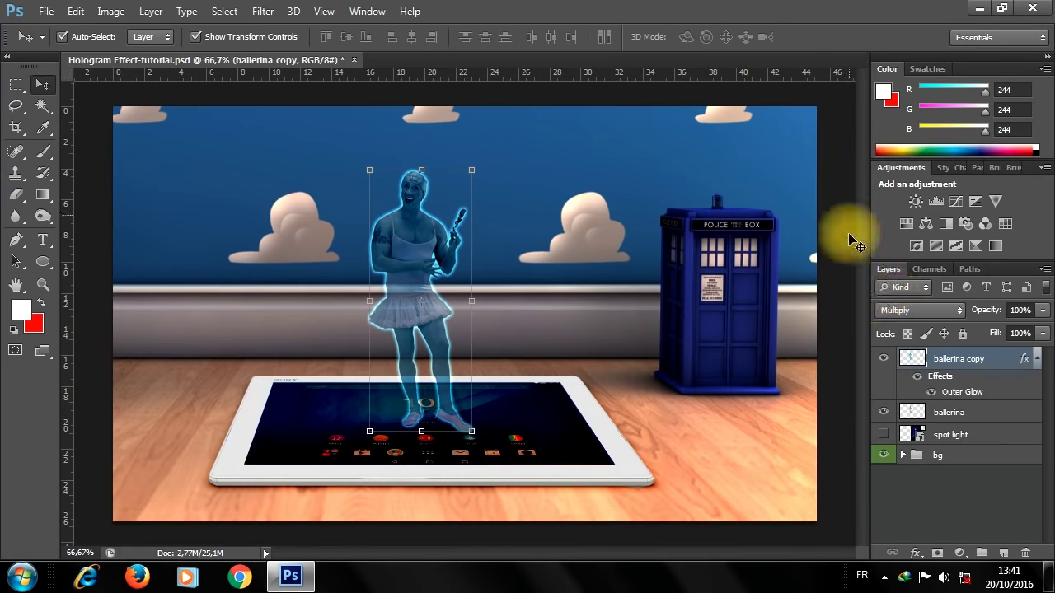
# Apply Brightness 20 and Contrast 37 to the ballerina copy, then deselect the layer.
pyautogui.click(111, 11)
pyautogui.moveTo(140, 59)
pyautogui.click(338, 53)
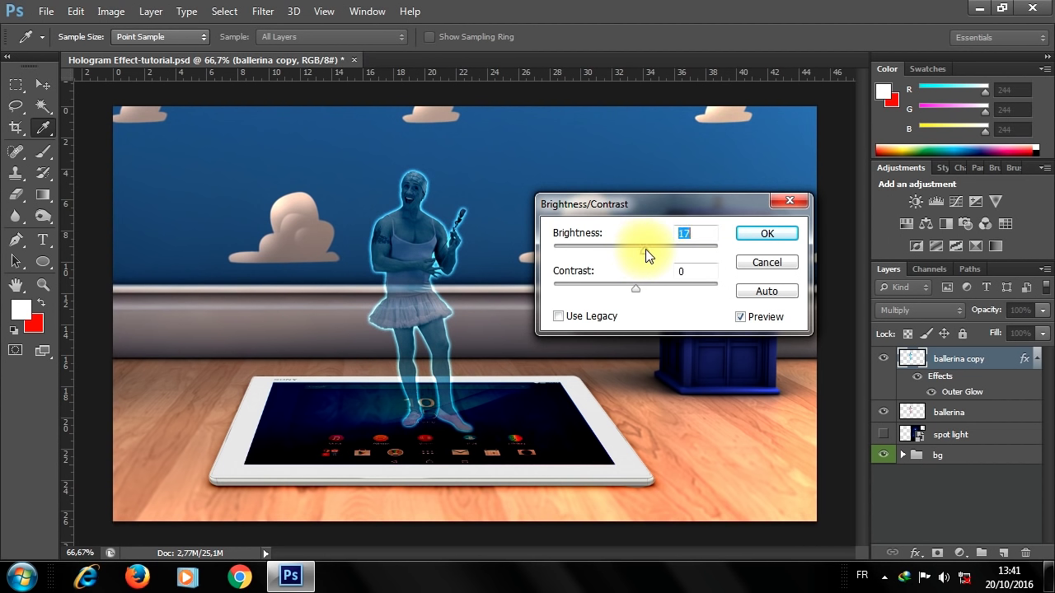
pyautogui.moveTo(647, 255); pyautogui.dragTo(646, 251)
pyautogui.moveTo(638, 289); pyautogui.dragTo(648, 295)
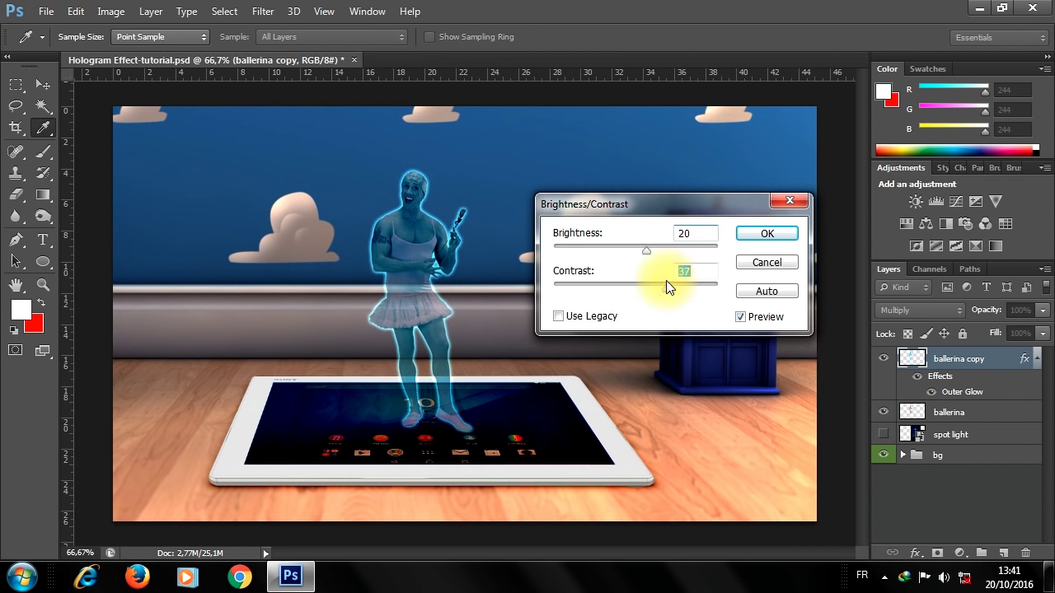
pyautogui.click(751, 232)
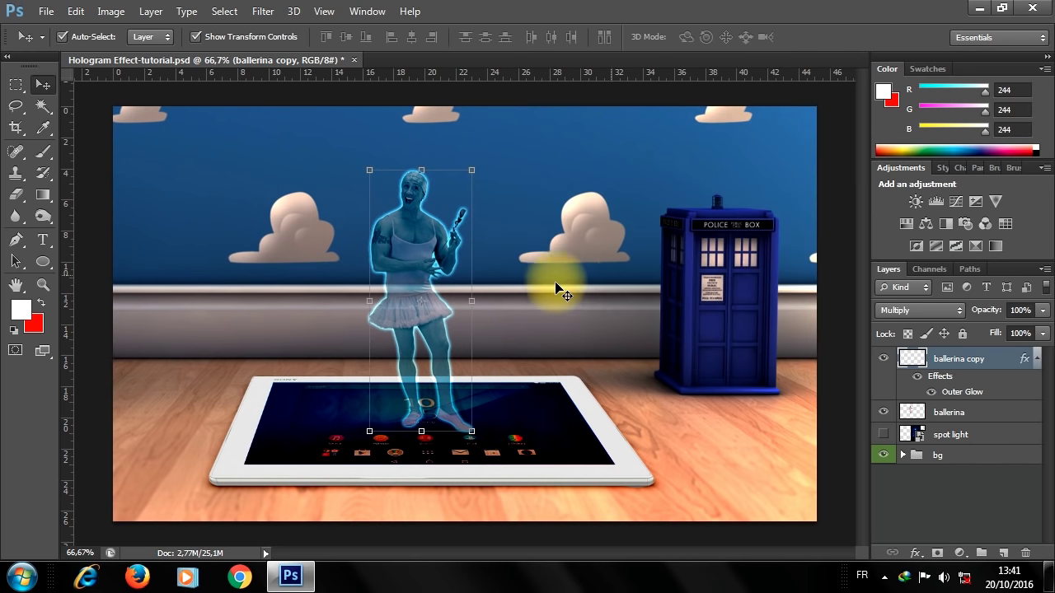
pyautogui.click(950, 497)
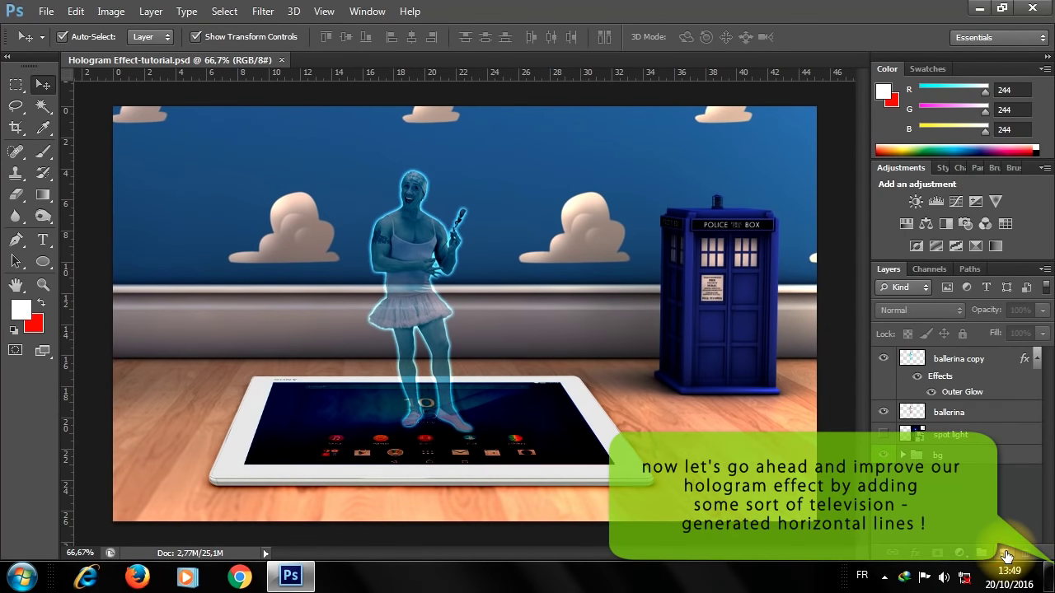
# Add a new Layer 4 and draw a thin rectangular selection across the sky above the dancer.
pyautogui.click(1004, 556)
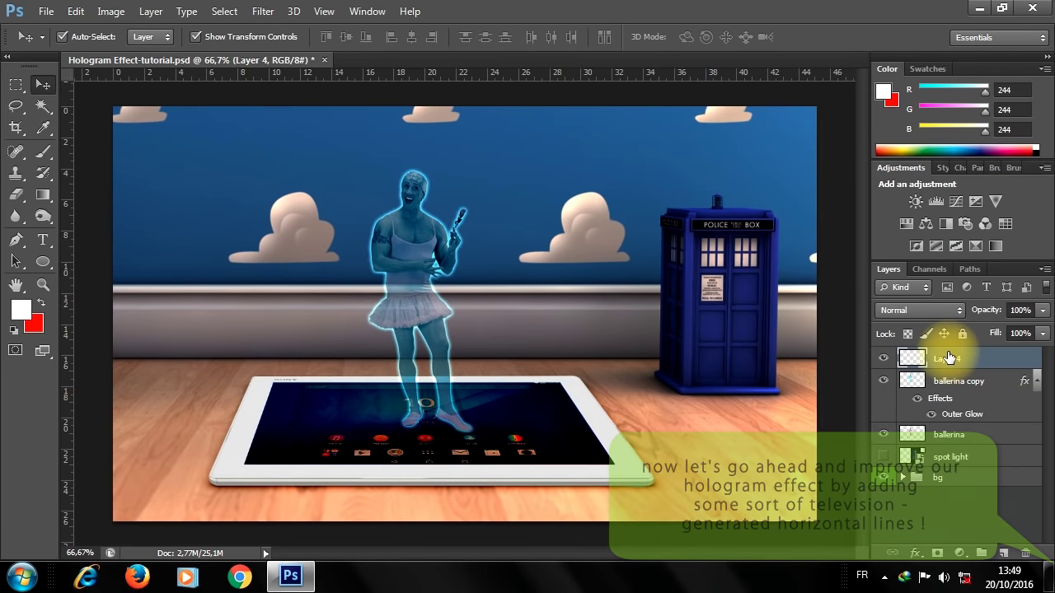
pyautogui.click(17, 85)
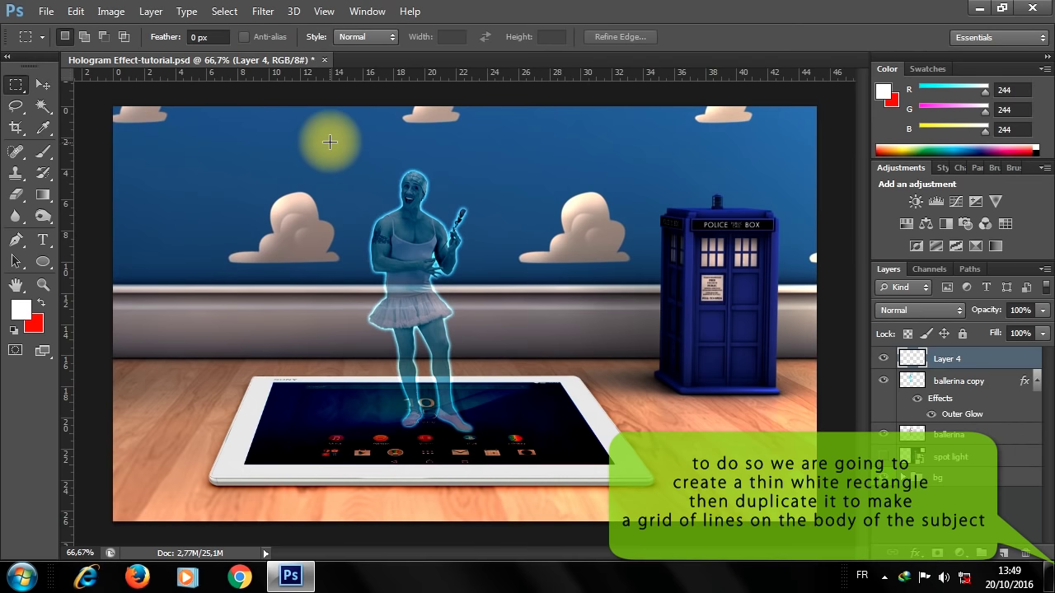
pyautogui.moveTo(327, 141); pyautogui.dragTo(519, 147)
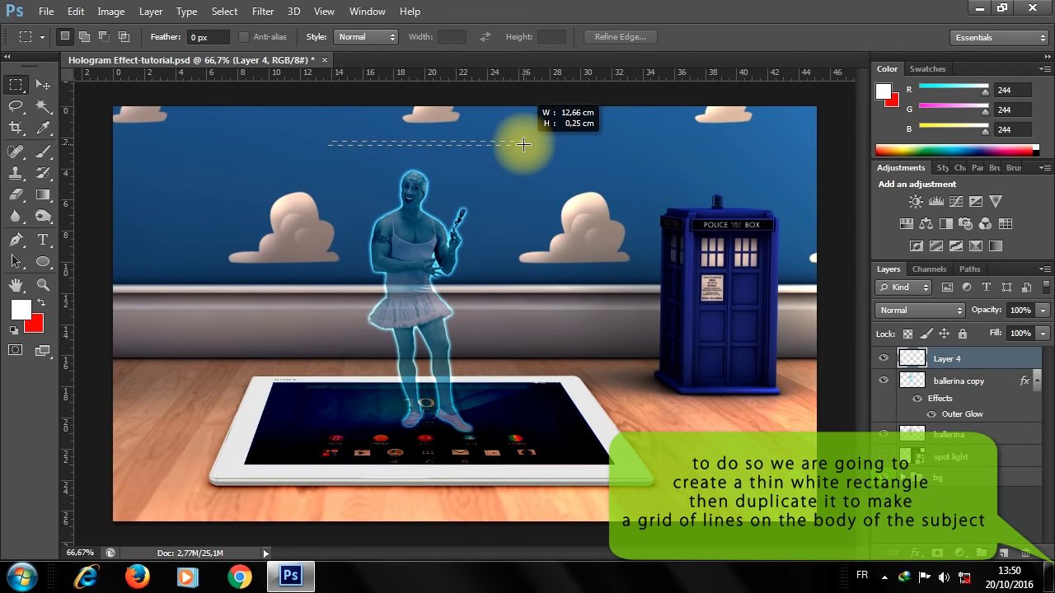
pyautogui.moveTo(523, 144); pyautogui.dragTo(535, 143)
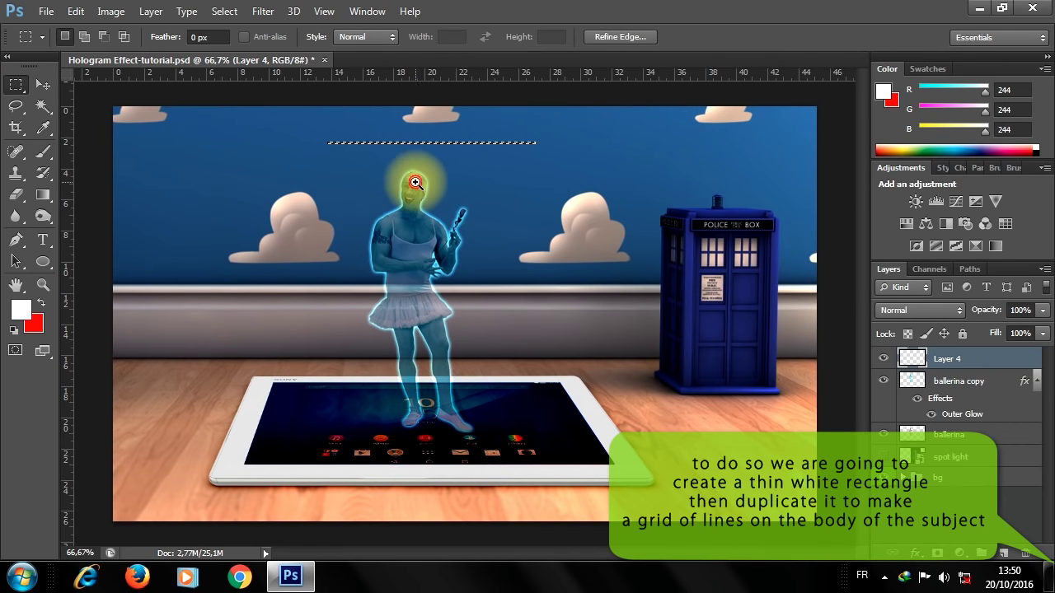
pyautogui.scroll(1, 417, 180)
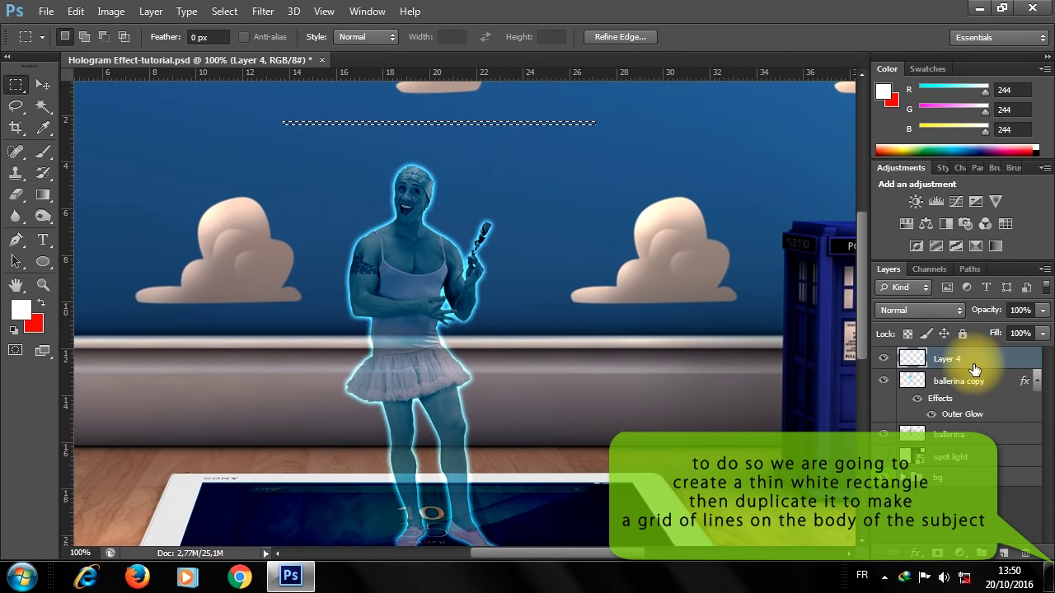
# Fill the selection with near-white RGB 246,246,246 and deselect.
pyautogui.click(20, 310)
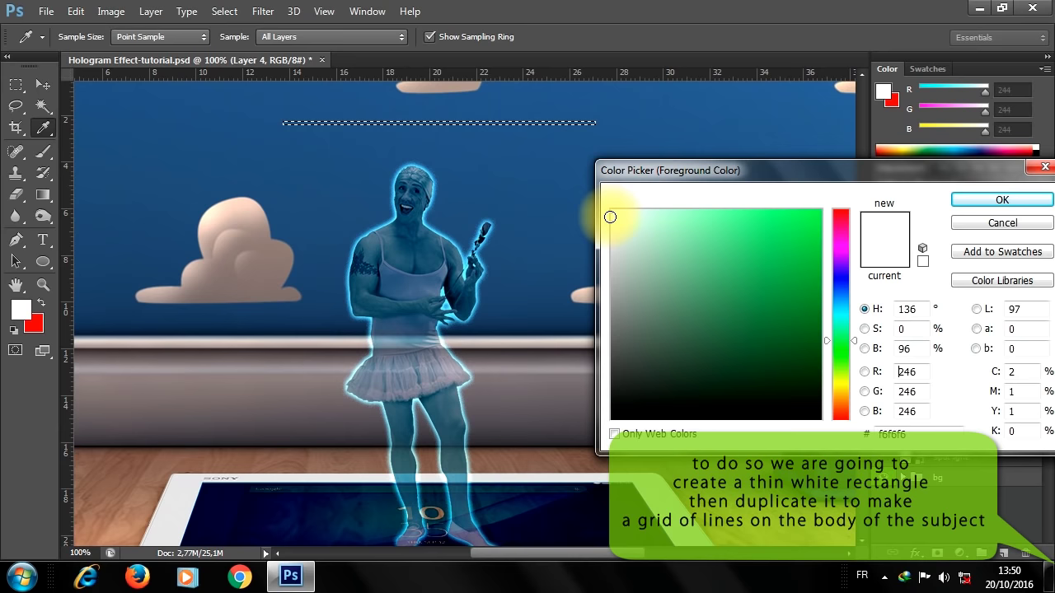
pyautogui.click(981, 199)
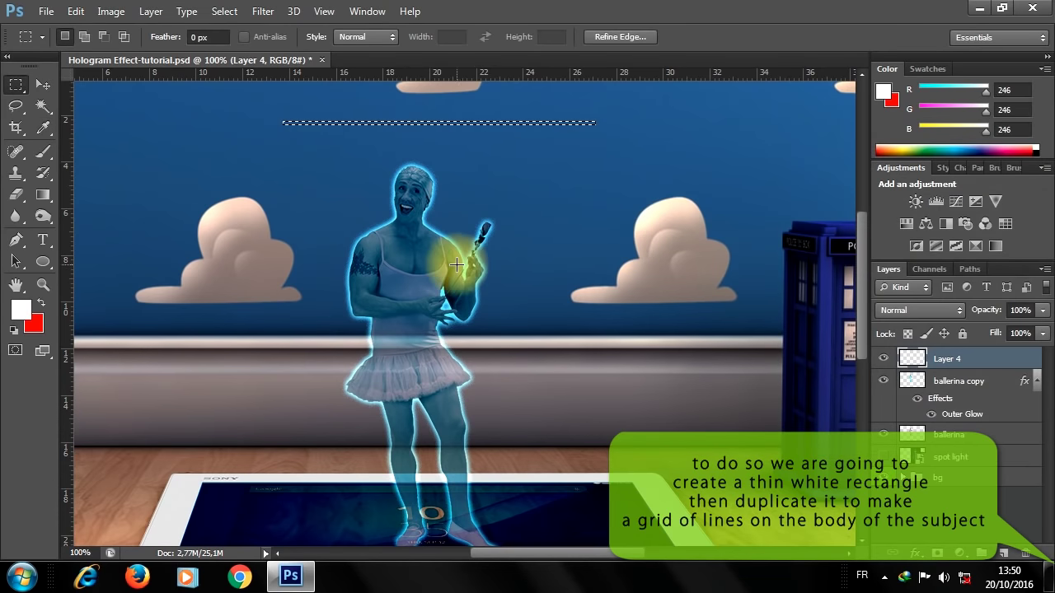
pyautogui.click(105, 12)
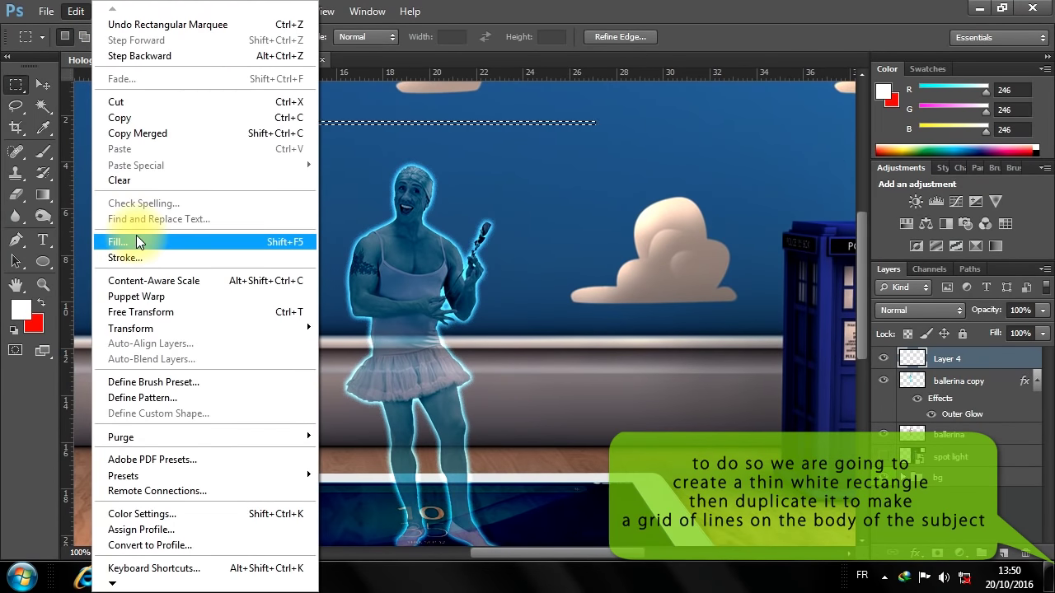
pyautogui.click(138, 242)
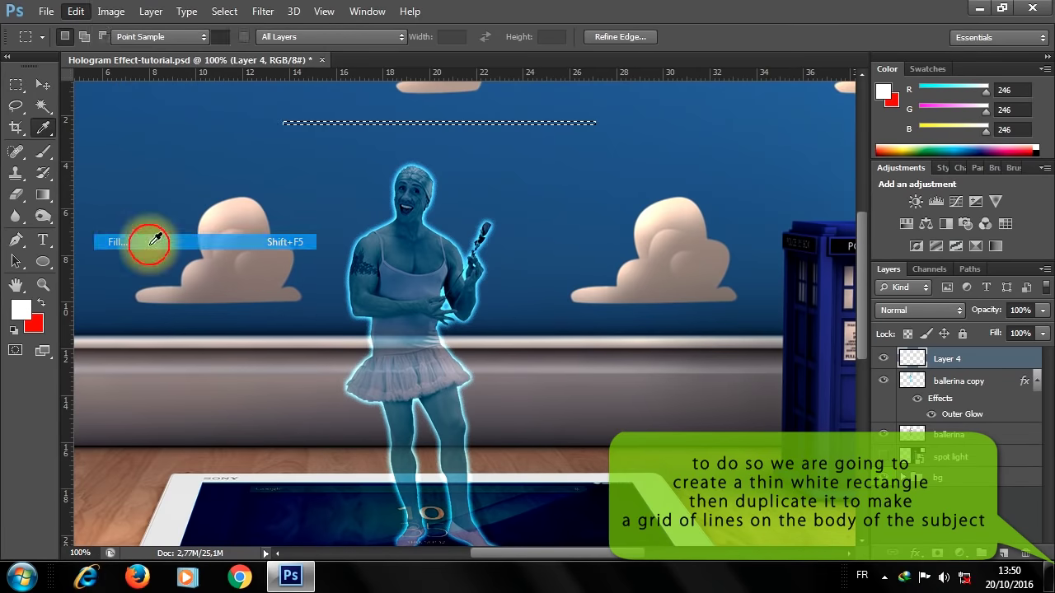
pyautogui.click(628, 239)
pyautogui.press('m')
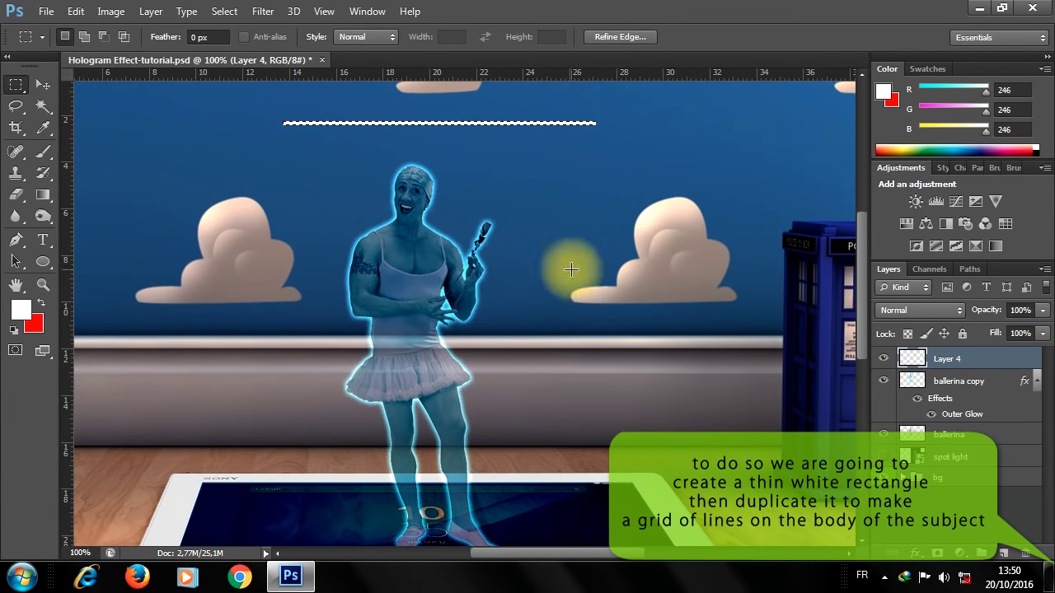
pyautogui.hotkey('ctrl', 'd')
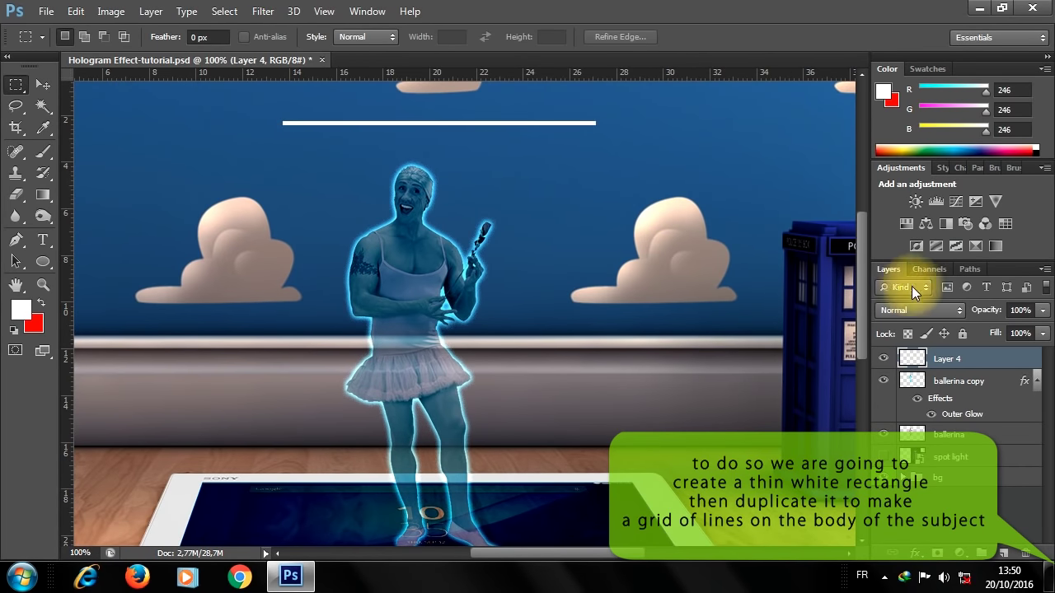
# Duplicate the white line into four evenly spaced stripes below the original.
pyautogui.click(43, 84)
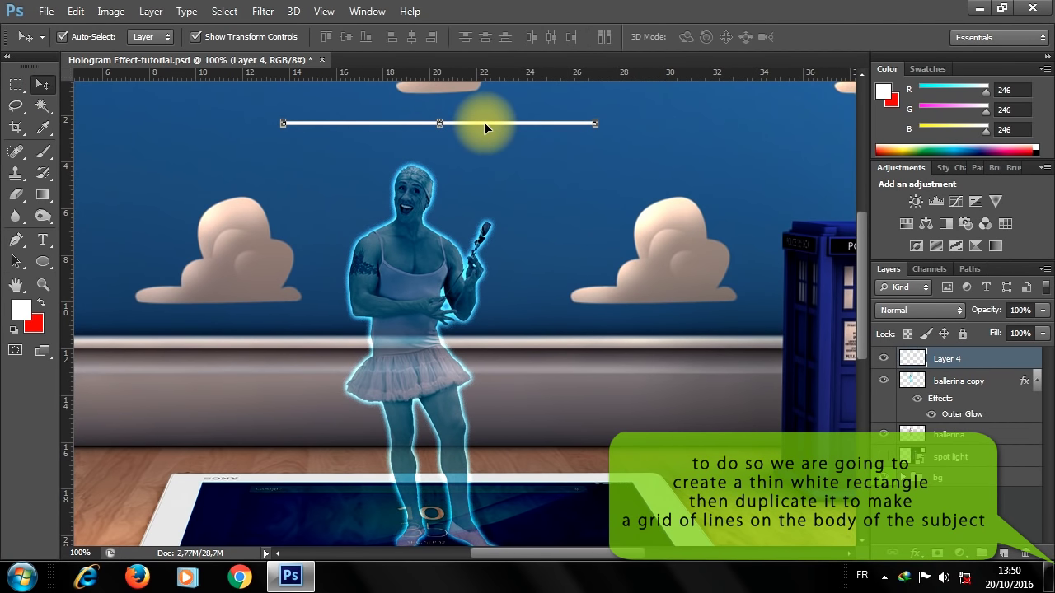
pyautogui.moveTo(485, 124); pyautogui.dragTo(487, 139)
pyautogui.press('Up')
pyautogui.press('Up')
pyautogui.press('Up')
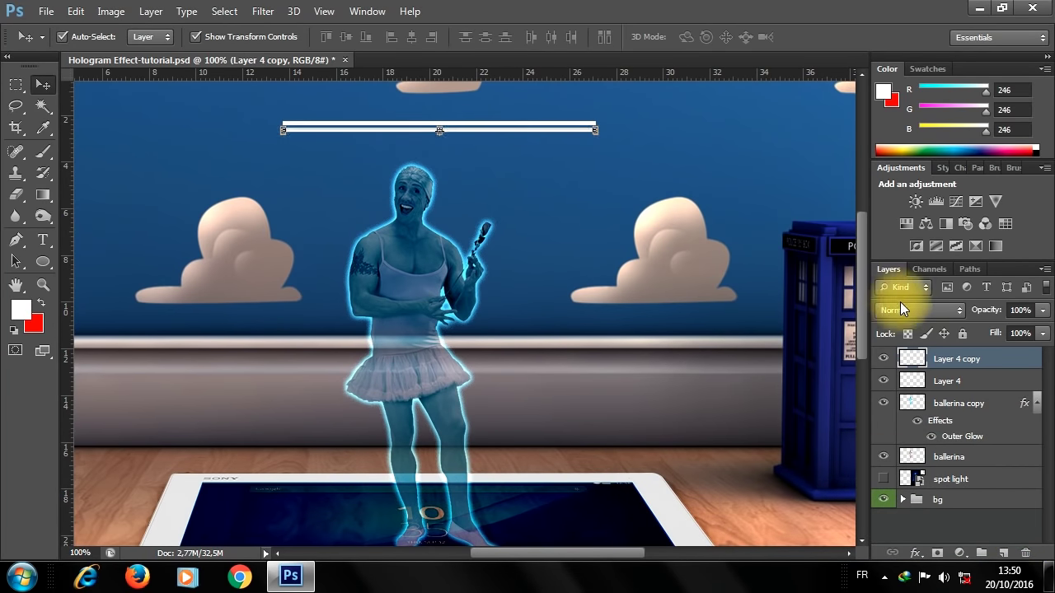
pyautogui.keyDown('shift'); pyautogui.click(946, 383); pyautogui.keyUp('shift')
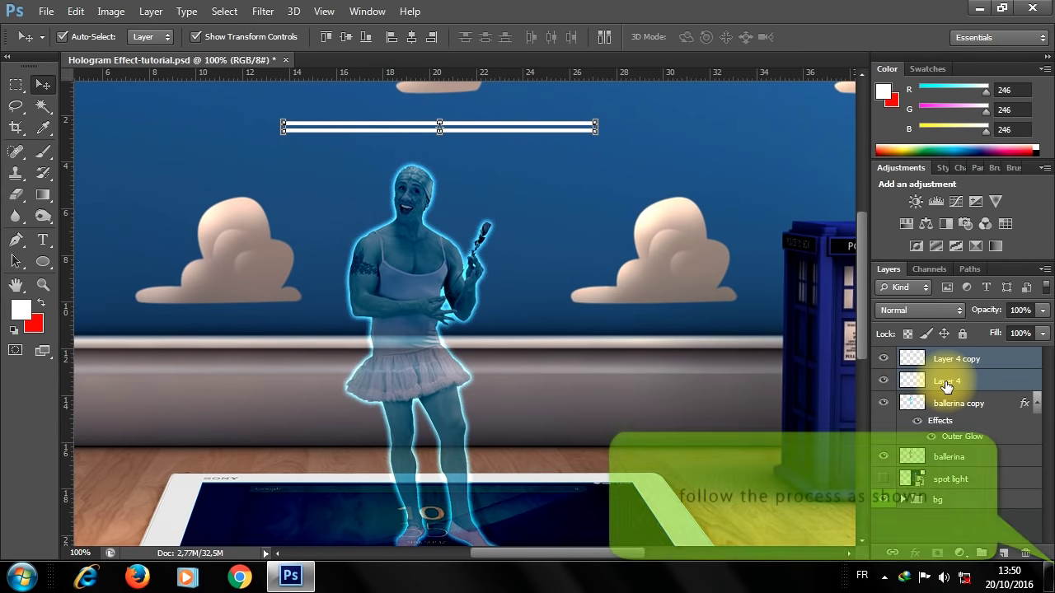
pyautogui.hotkey('ctrl', 'j')
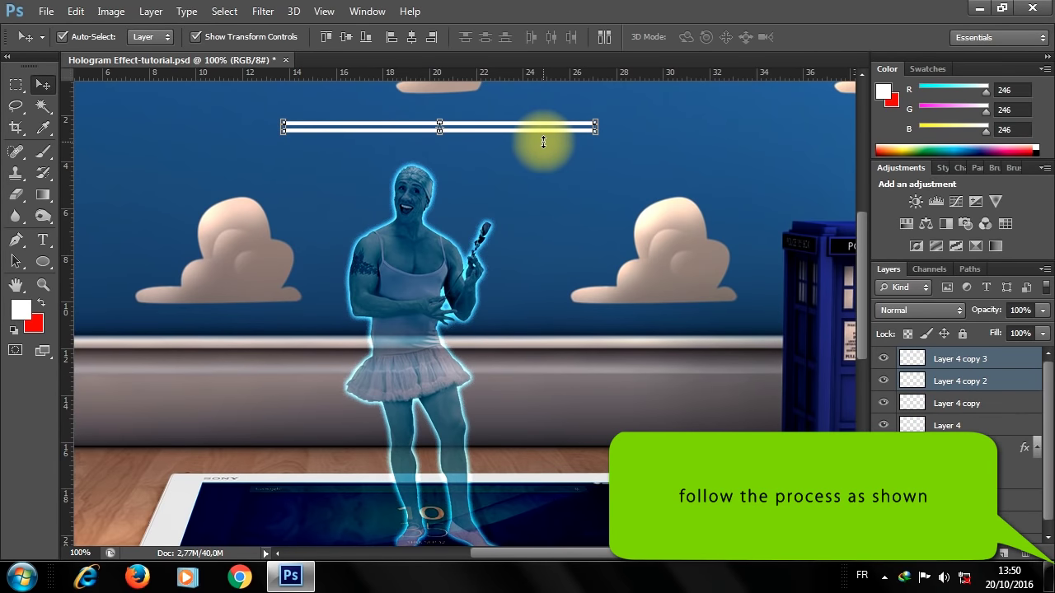
pyautogui.press('Down')
pyautogui.press('Down')
pyautogui.press('Down')
pyautogui.press('Down')
pyautogui.press('Down')
pyautogui.press('Down')
pyautogui.press('Down')
pyautogui.press('Down')
pyautogui.press('Down')
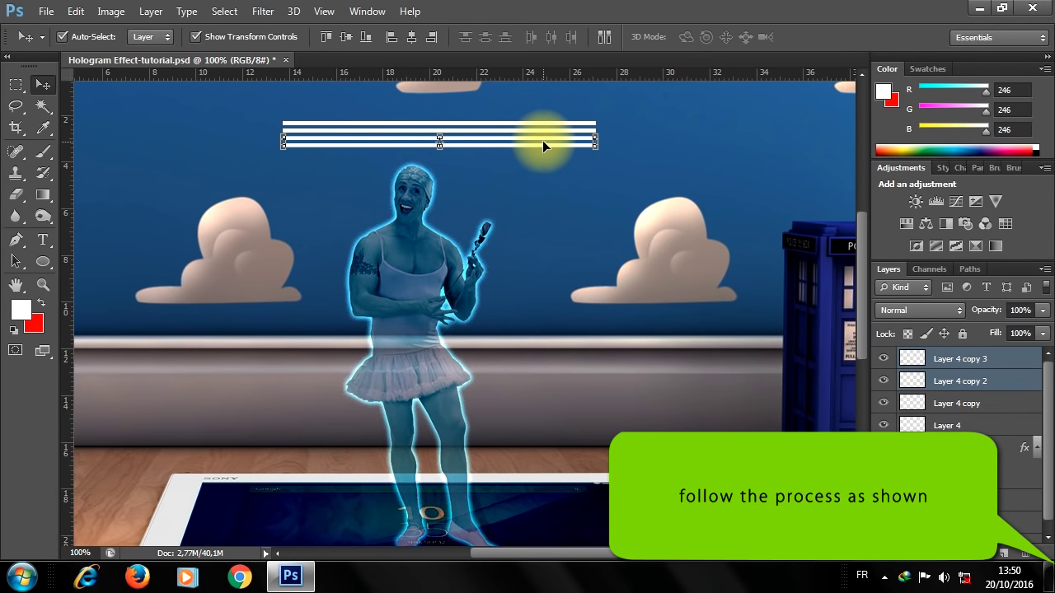
pyautogui.keyDown('shift'); pyautogui.click(960, 427); pyautogui.keyUp('shift')
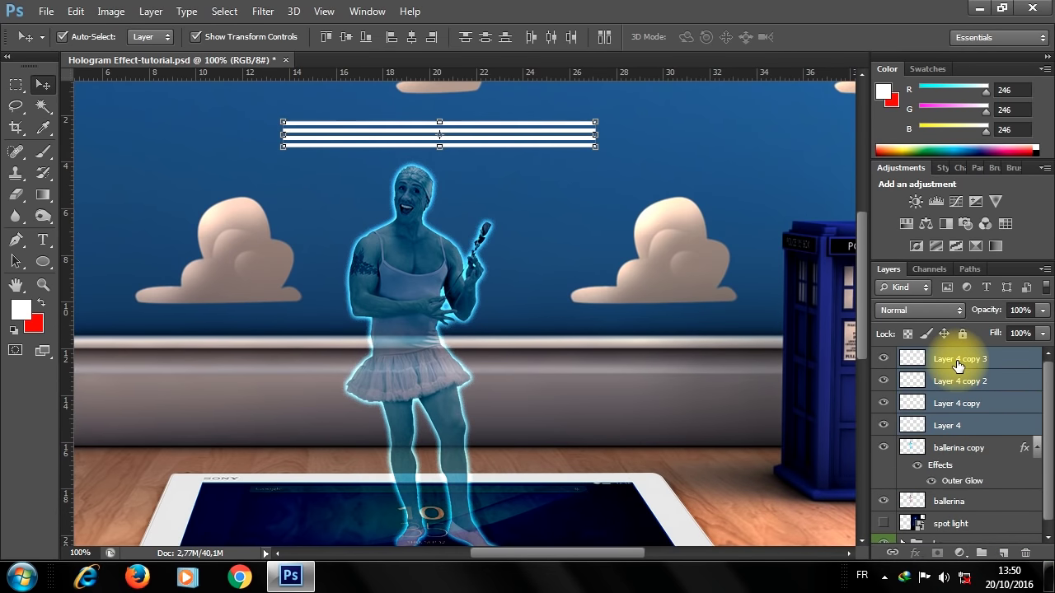
pyautogui.hotkey('ctrl', 'j')
pyautogui.press('Down')
pyautogui.press('Down')
pyautogui.press('Down')
pyautogui.press('Down')
pyautogui.press('Down')
pyautogui.press('Down')
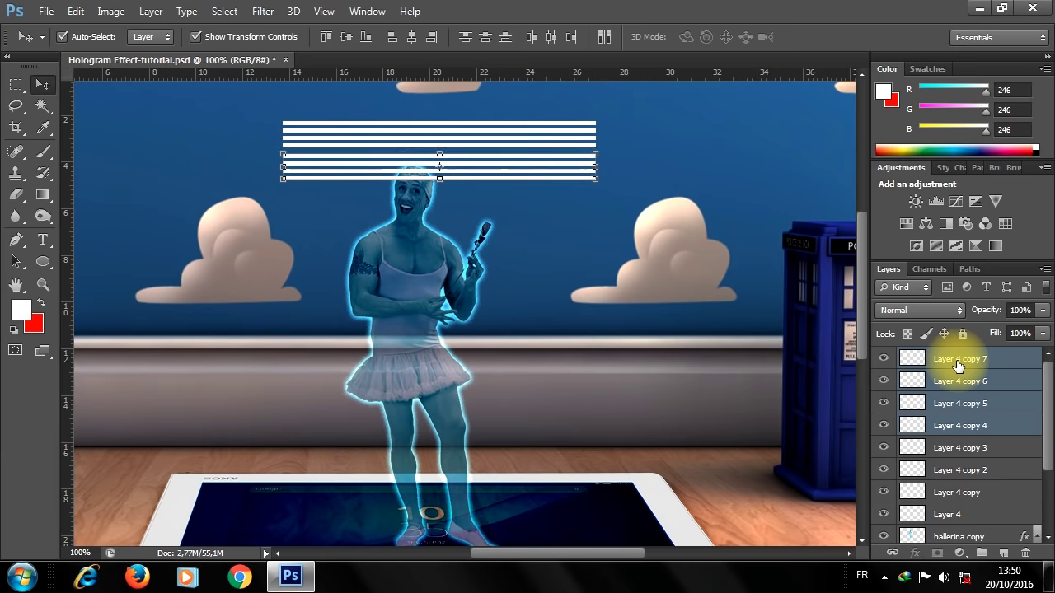
pyautogui.press('Up')
pyautogui.press('Up')
pyautogui.press('Up')
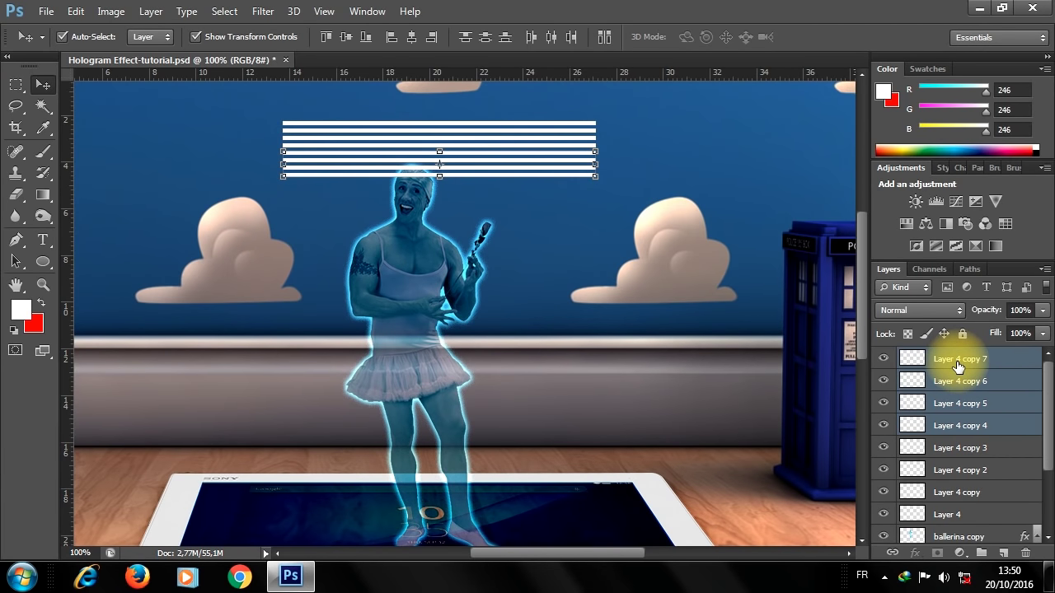
# Duplicate all eight line layers downward into sixteen evenly spaced stripes.
pyautogui.click(964, 461)
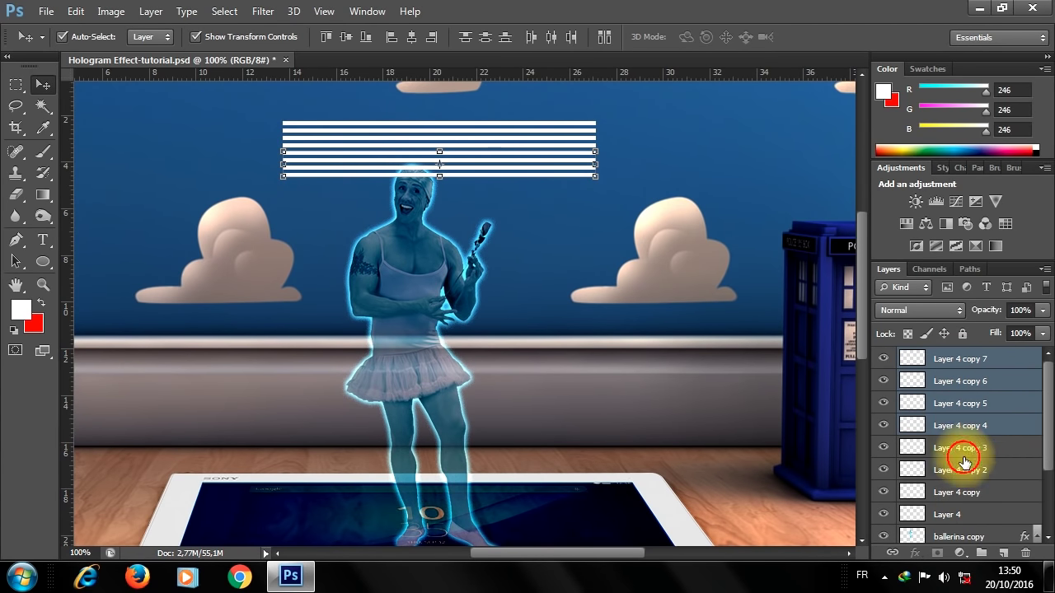
pyautogui.moveTo(964, 462); pyautogui.dragTo(950, 505)
pyautogui.keyDown('shift'); pyautogui.click(946, 512); pyautogui.keyUp('shift')
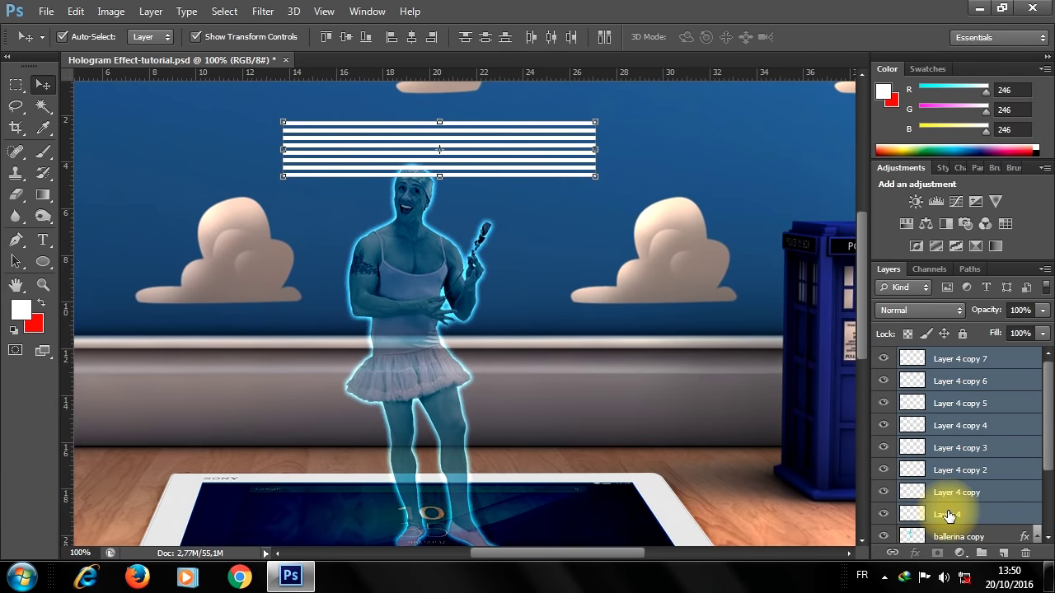
pyautogui.hotkey('shift', 'Down')
pyautogui.hotkey('shift', 'Down')
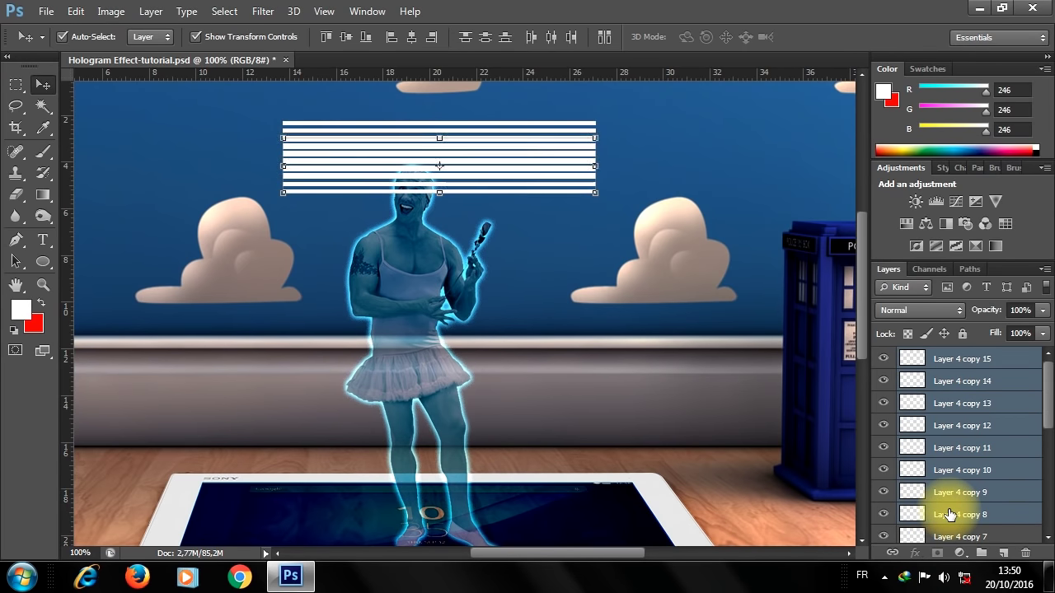
pyautogui.hotkey('shift', 'Down')
pyautogui.hotkey('shift', 'Down')
pyautogui.hotkey('shift', 'Down')
pyautogui.hotkey('shift', 'Down')
pyautogui.hotkey('shift', 'Down')
pyautogui.hotkey('shift', 'Down')
pyautogui.hotkey('shift', 'Up')
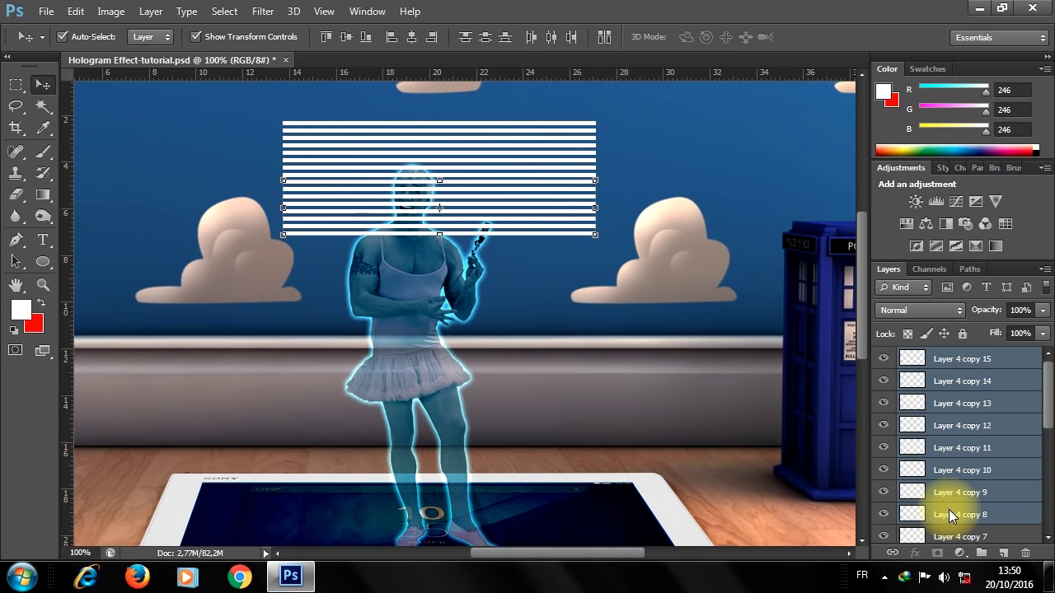
pyautogui.press('Down')
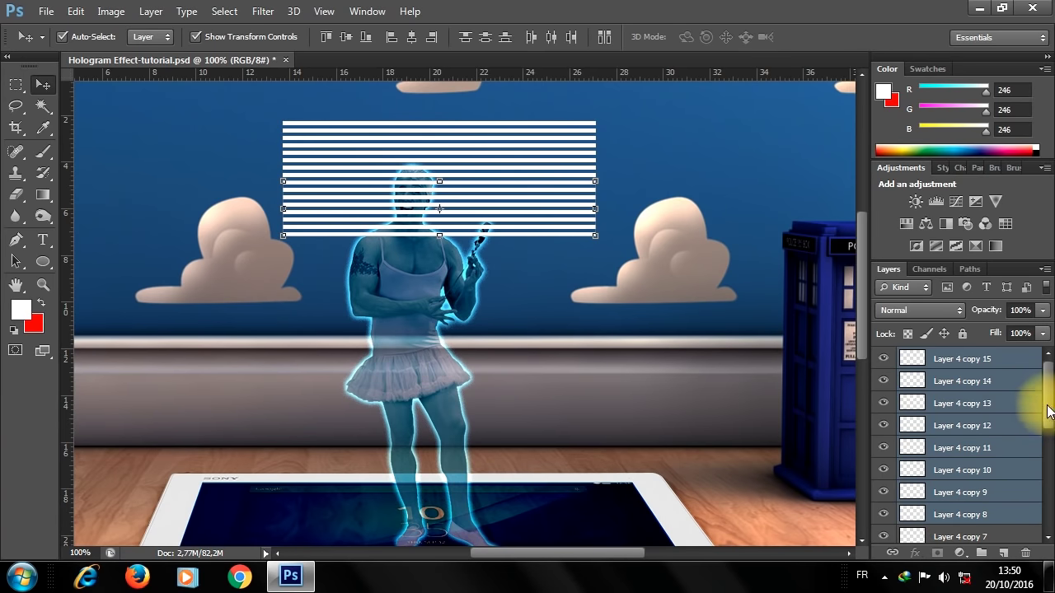
# Select the whole range of Layer 4 line copies in the Layers panel.
pyautogui.moveTo(1049, 408); pyautogui.dragTo(1035, 435)
pyautogui.keyDown('shift'); pyautogui.click(948, 449); pyautogui.keyUp('shift')
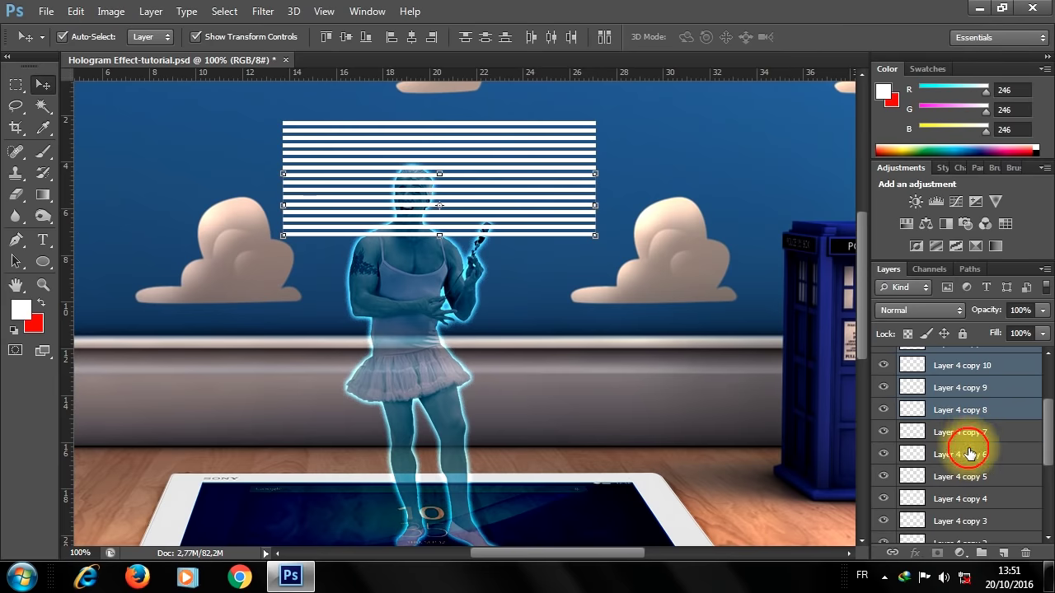
pyautogui.keyDown('shift'); pyautogui.click(948, 483); pyautogui.keyUp('shift')
pyautogui.keyDown('shift'); pyautogui.click(941, 518); pyautogui.keyUp('shift')
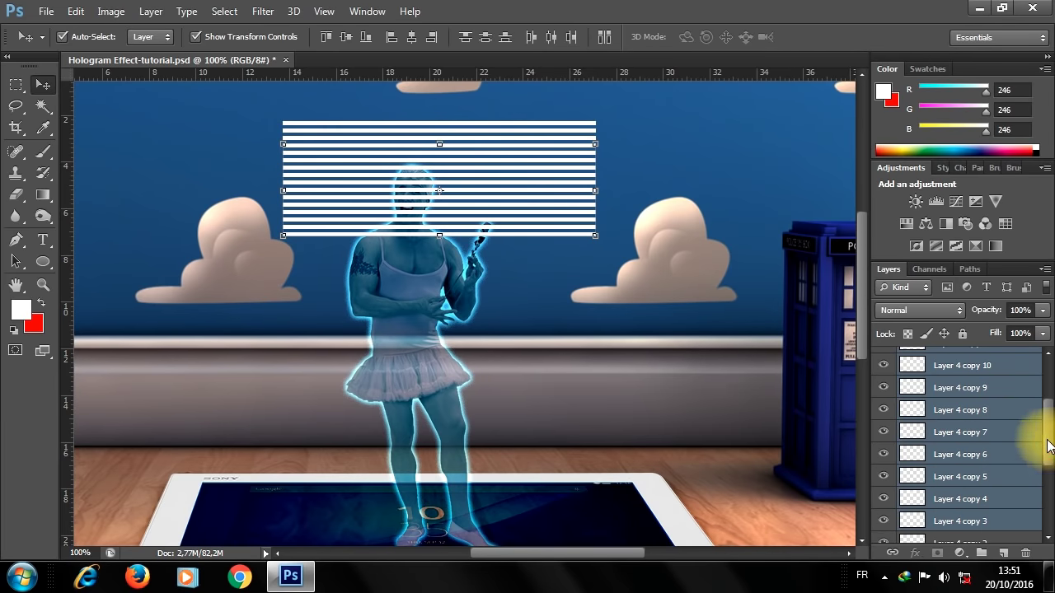
pyautogui.moveTo(1047, 436); pyautogui.dragTo(1046, 492)
pyautogui.keyDown('shift'); pyautogui.click(964, 428); pyautogui.keyUp('shift')
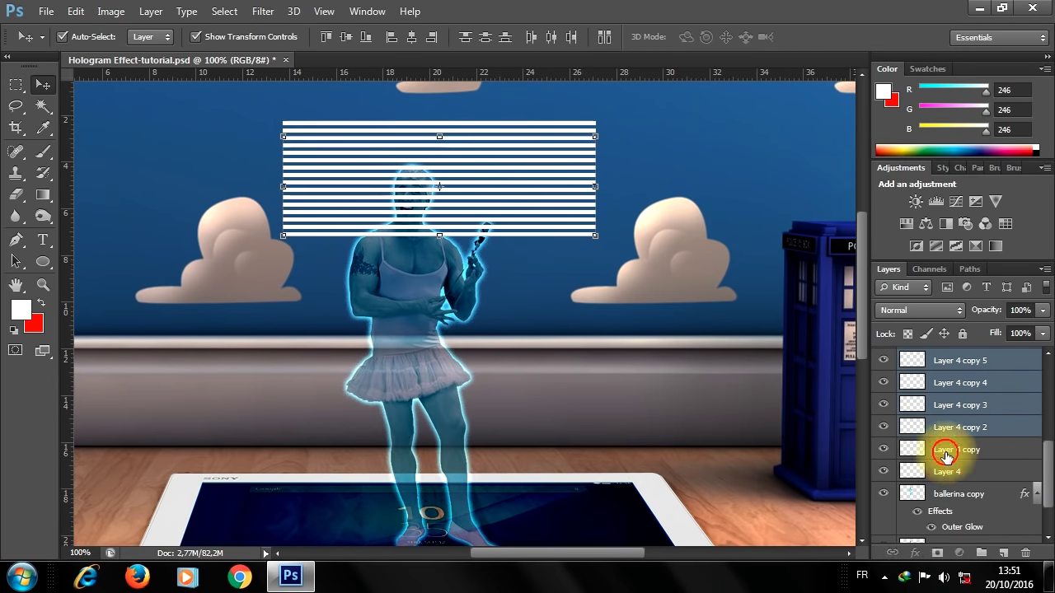
pyautogui.keyDown('shift'); pyautogui.click(942, 449); pyautogui.keyUp('shift')
# Convert all line layers into one smart object and place a duplicate just below it.
pyautogui.keyDown('shift'); pyautogui.click(942, 478); pyautogui.keyUp('shift')
pyautogui.rightClick(942, 478)
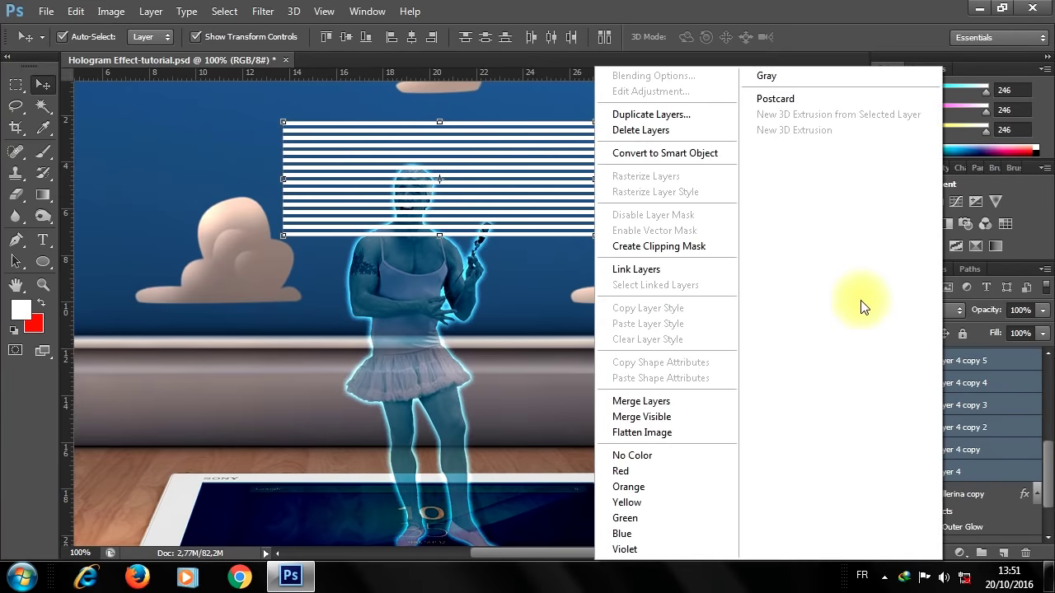
pyautogui.click(671, 154)
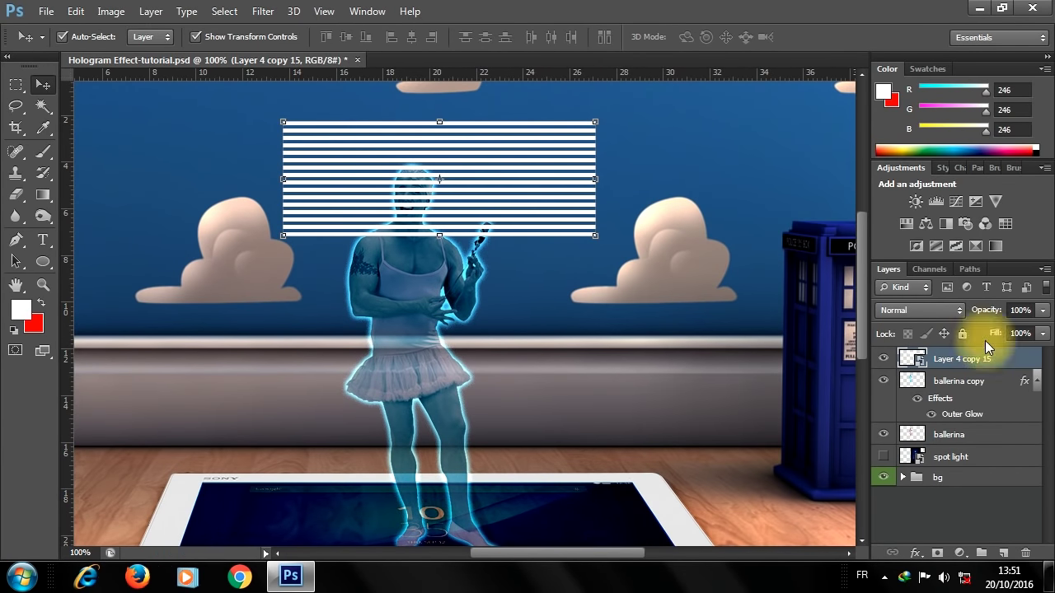
pyautogui.hotkey('ctrl', 'j')
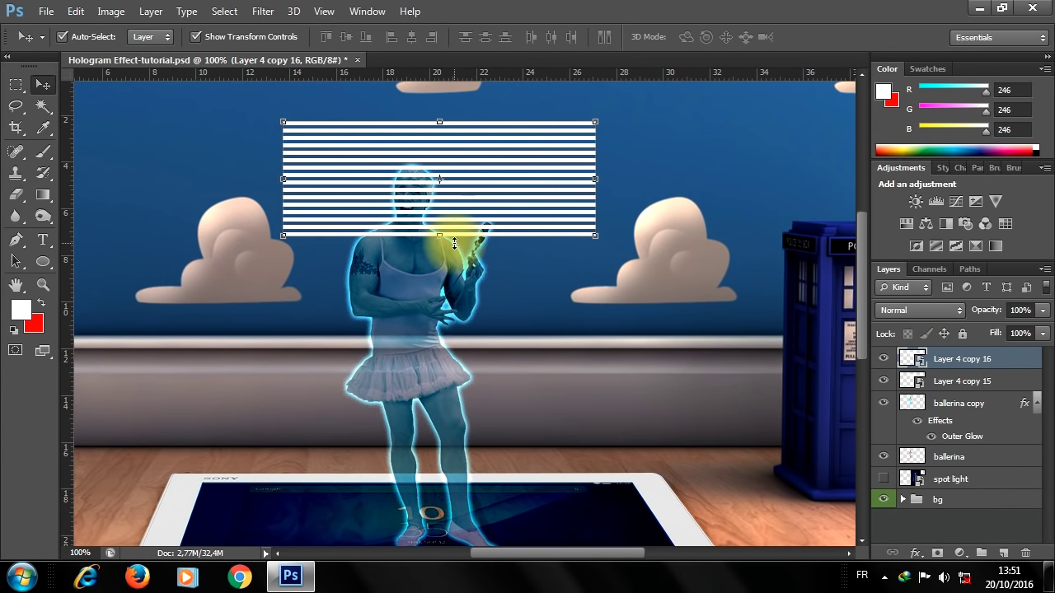
pyautogui.hotkey('shift', 'Down')
pyautogui.hotkey('shift', 'Down')
pyautogui.hotkey('shift', 'Down')
pyautogui.hotkey('shift', 'Down')
pyautogui.hotkey('shift', 'Down')
pyautogui.hotkey('shift', 'Down')
pyautogui.hotkey('shift', 'Down')
pyautogui.hotkey('shift', 'Down')
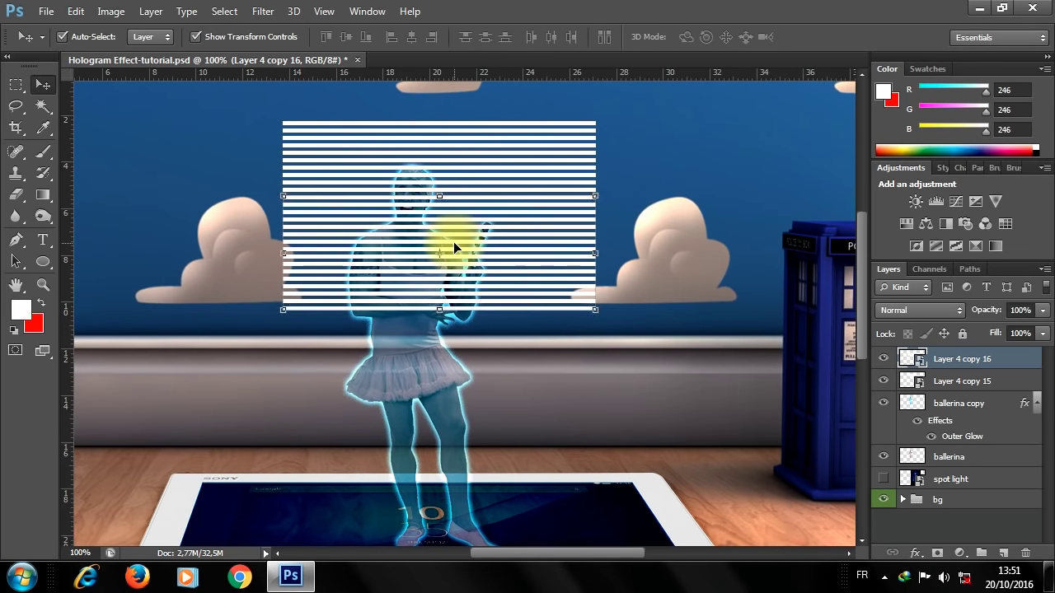
pyautogui.hotkey('shift', 'Down')
pyautogui.hotkey('shift', 'Down')
pyautogui.hotkey('shift', 'Down')
pyautogui.hotkey('shift', 'Down')
pyautogui.hotkey('shift', 'Down')
pyautogui.hotkey('shift', 'Down')
pyautogui.hotkey('shift', 'Down')
pyautogui.press('Up')
pyautogui.press('Up')
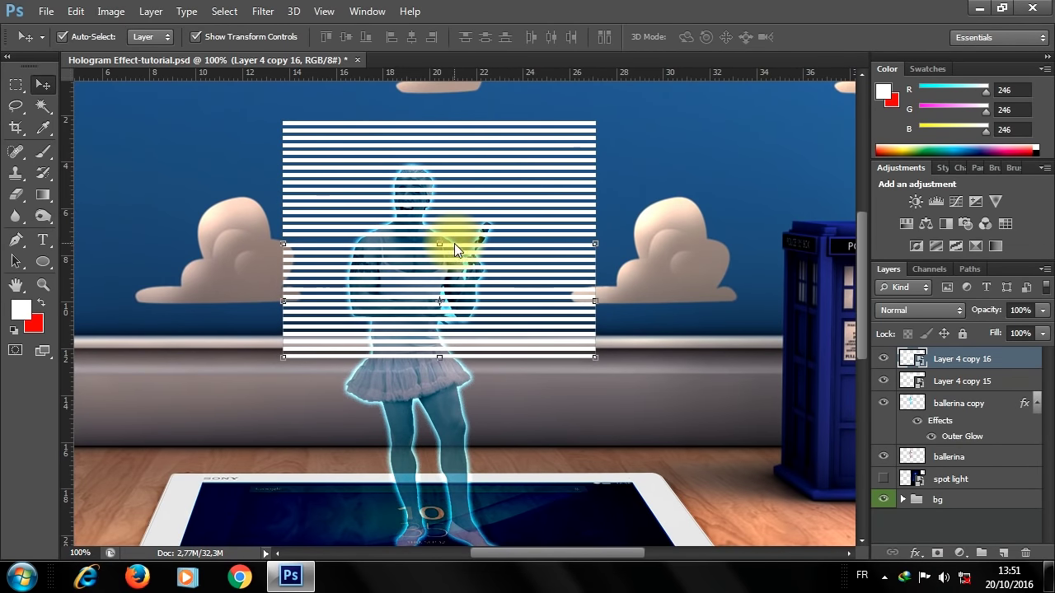
pyautogui.press('Up')
pyautogui.press('Up')
pyautogui.press('Up')
pyautogui.press('Up')
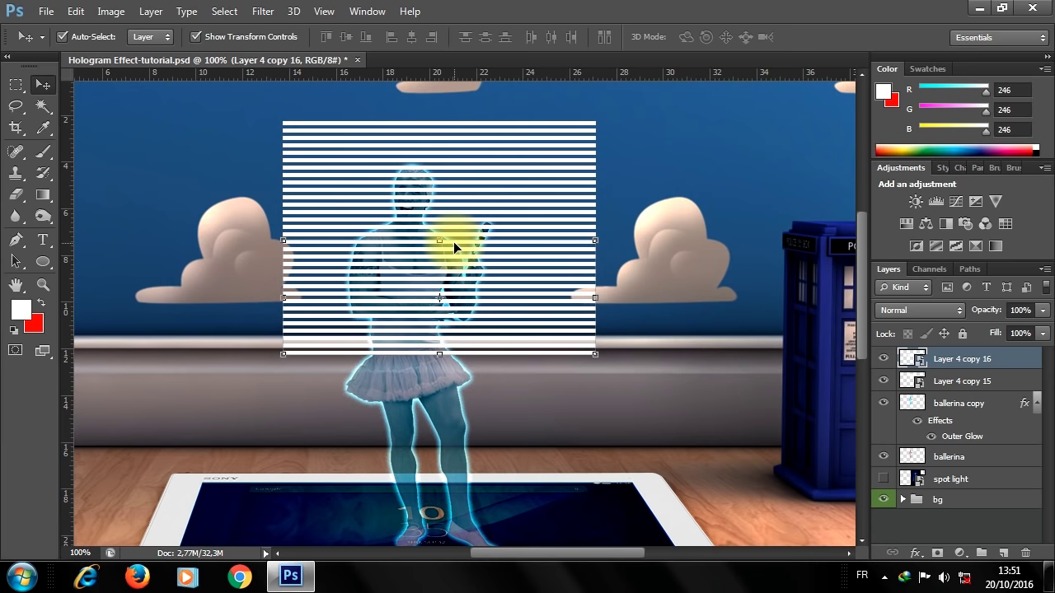
# Combine both stripe blocks into a smart object and move a copy down over the legs.
pyautogui.keyDown('shift'); pyautogui.click(947, 383); pyautogui.keyUp('shift')
pyautogui.rightClick(944, 358)
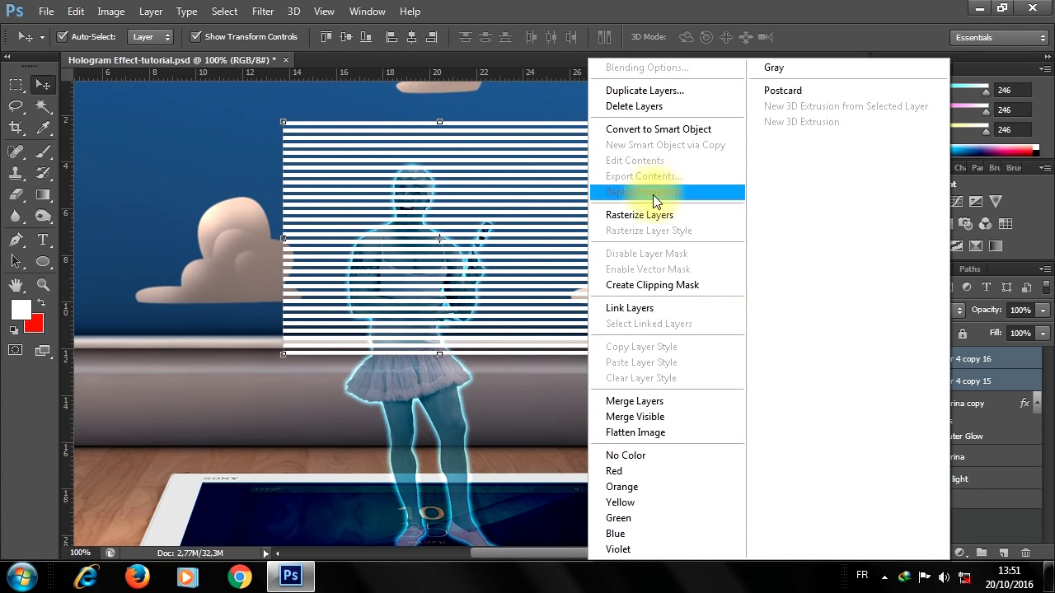
pyautogui.click(656, 132)
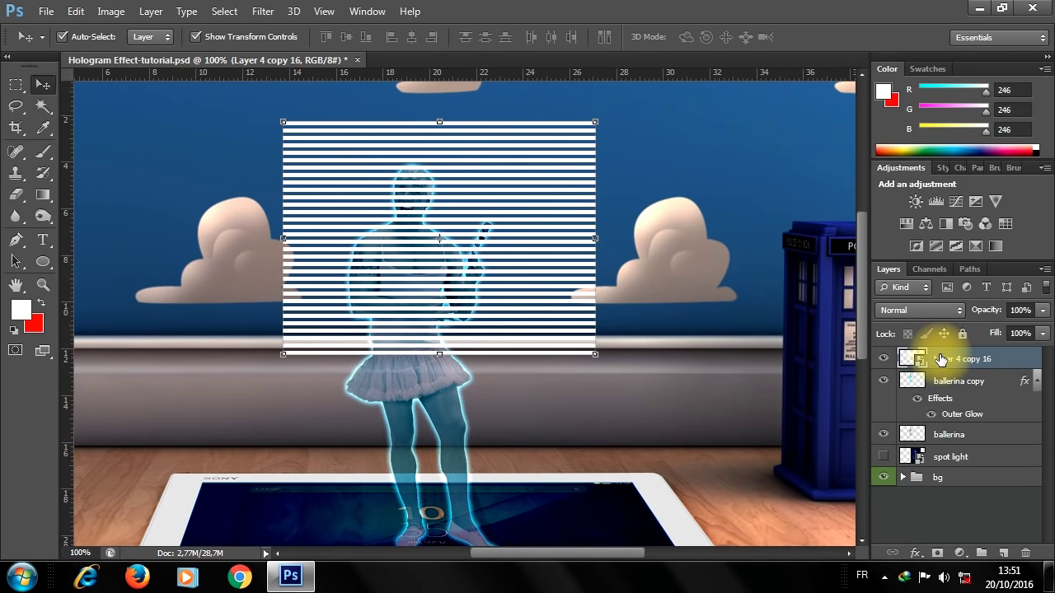
pyautogui.hotkey('ctrl', 'j')
pyautogui.hotkey('shift', 'Down')
pyautogui.hotkey('shift', 'Down')
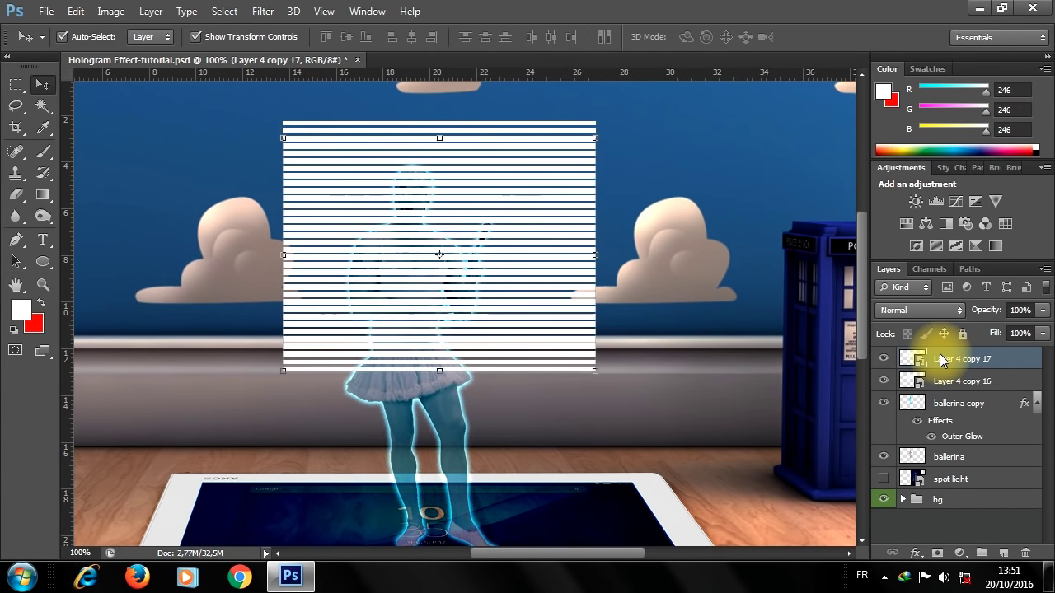
pyautogui.hotkey('shift', 'Down')
pyautogui.hotkey('shift', 'Down')
pyautogui.hotkey('shift', 'Down')
pyautogui.hotkey('shift', 'Down')
pyautogui.hotkey('shift', 'Down')
pyautogui.hotkey('shift', 'Down')
pyautogui.hotkey('shift', 'Down')
pyautogui.hotkey('shift', 'Down')
pyautogui.hotkey('shift', 'Down')
pyautogui.hotkey('shift', 'Down')
pyautogui.hotkey('shift', 'Down')
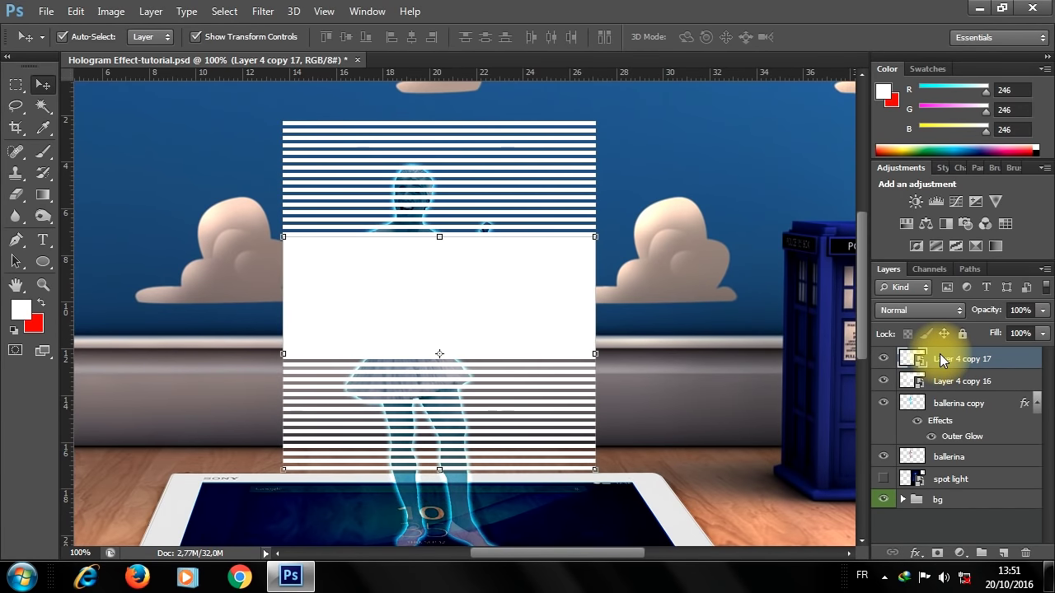
pyautogui.hotkey('shift', 'Down')
pyautogui.hotkey('shift', 'Down')
pyautogui.hotkey('shift', 'Down')
pyautogui.hotkey('shift', 'Down')
pyautogui.hotkey('shift', 'Down')
pyautogui.hotkey('shift', 'Down')
pyautogui.hotkey('shift', 'Down')
pyautogui.hotkey('shift', 'Down')
pyautogui.hotkey('shift', 'Down')
pyautogui.hotkey('shift', 'Down')
pyautogui.hotkey('shift', 'Down')
pyautogui.hotkey('shift', 'Down')
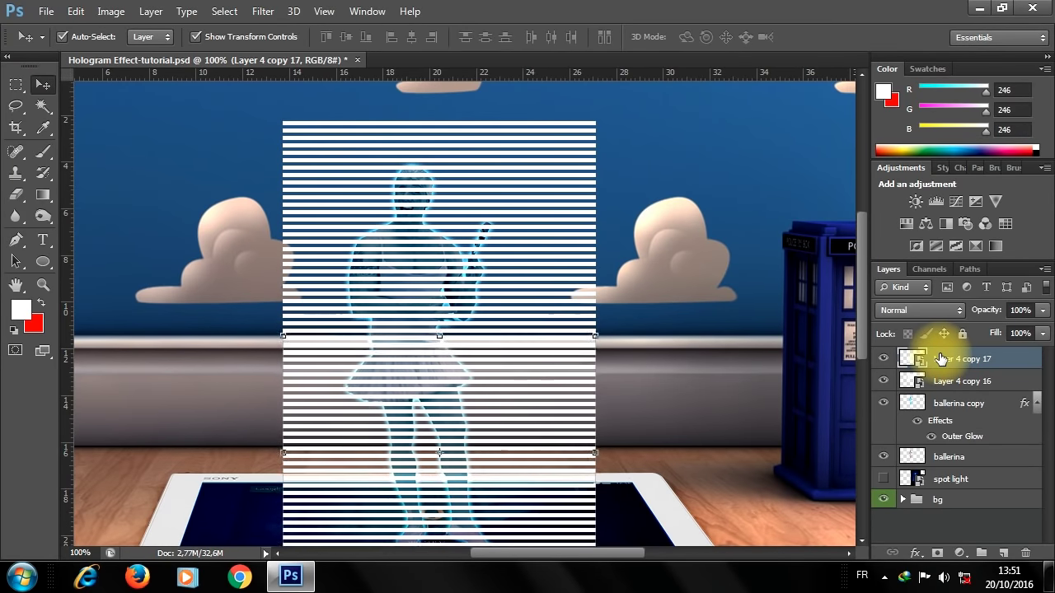
pyautogui.hotkey('shift', 'Down')
pyautogui.hotkey('shift', 'Down')
pyautogui.hotkey('shift', 'Down')
pyautogui.press('Up')
pyautogui.press('Up')
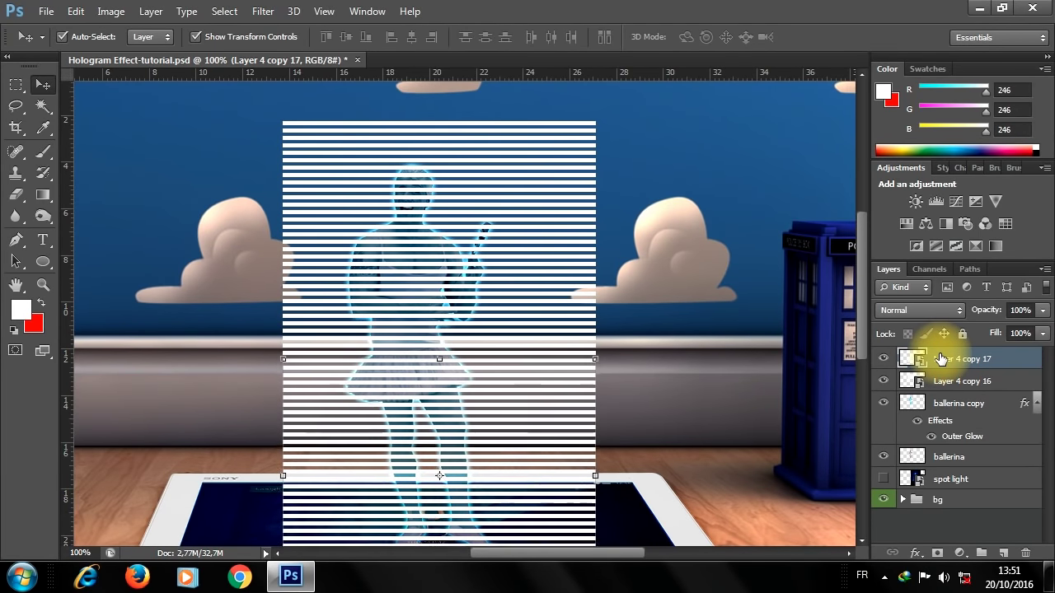
pyautogui.press('Up')
pyautogui.press('Up')
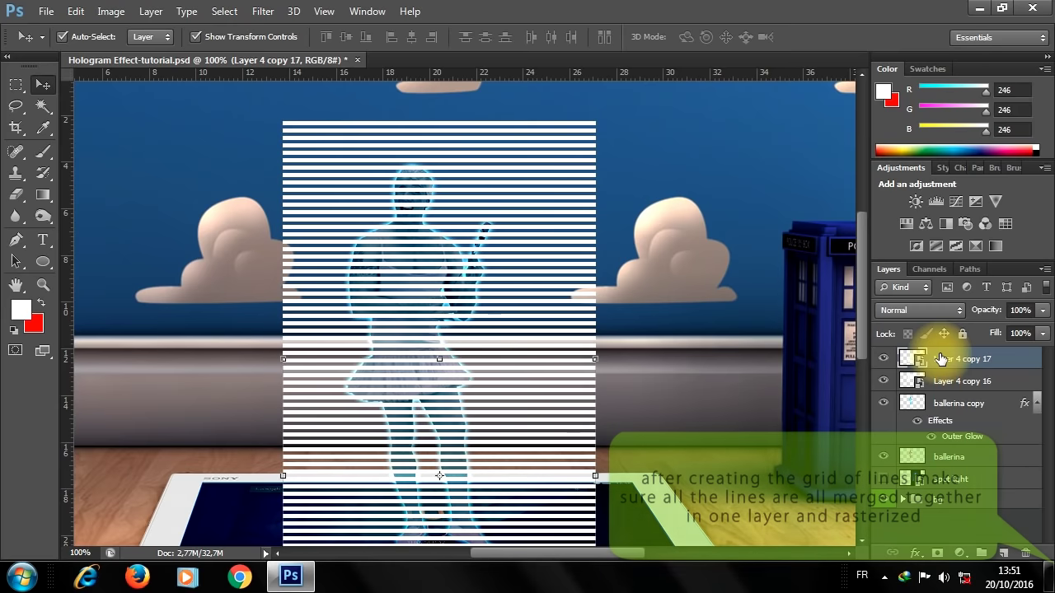
# Merge the two stripe layers into one smart object and rasterize it.
pyautogui.keyDown('shift'); pyautogui.click(960, 379); pyautogui.keyUp('shift')
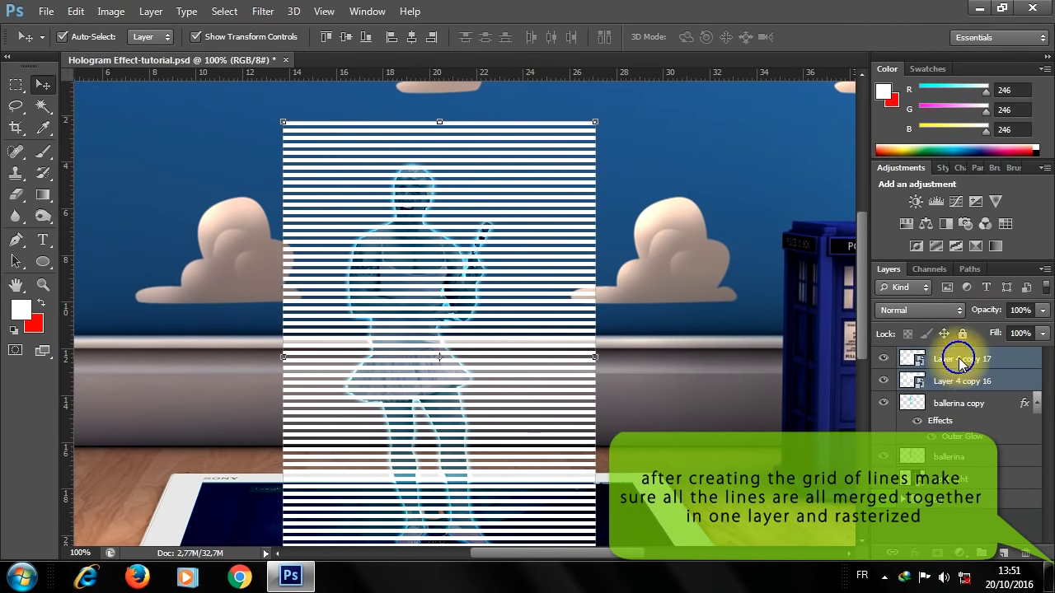
pyautogui.rightClick(960, 364)
pyautogui.click(659, 129)
pyautogui.rightClick(956, 362)
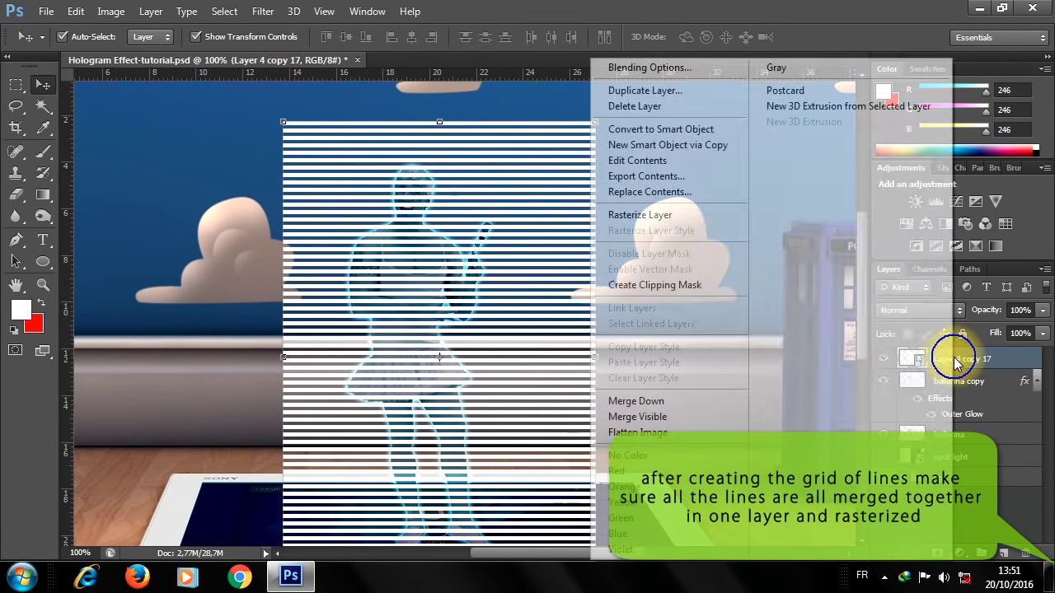
pyautogui.click(678, 215)
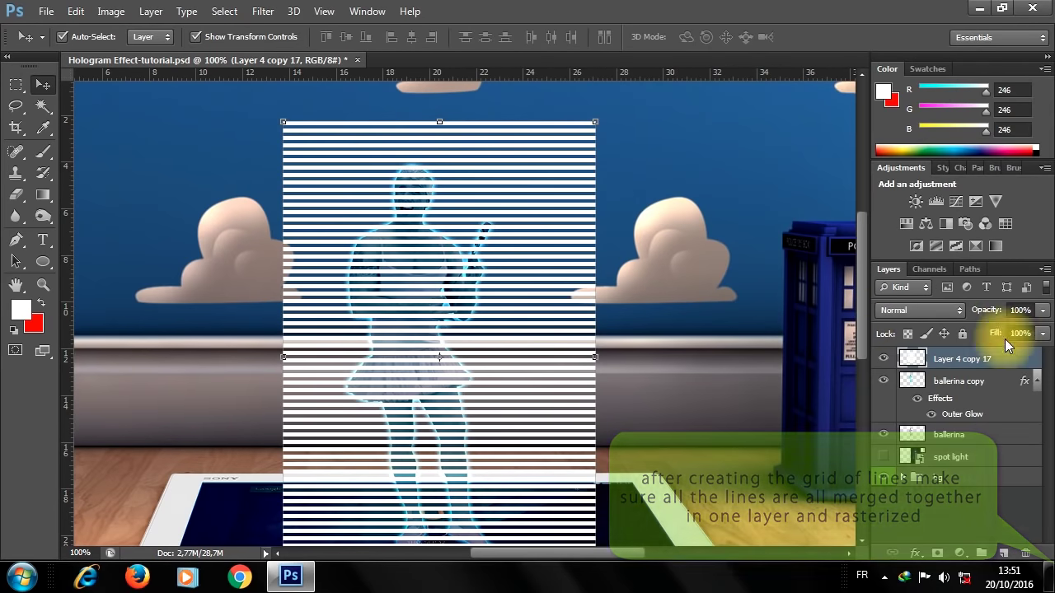
pyautogui.click(946, 379)
# Load the figure's outline, invert it, and delete Layer 4 copy 17 stripes outside the silhouette.
pyautogui.keyDown('ctrl'); pyautogui.click(913, 384); pyautogui.keyUp('ctrl')
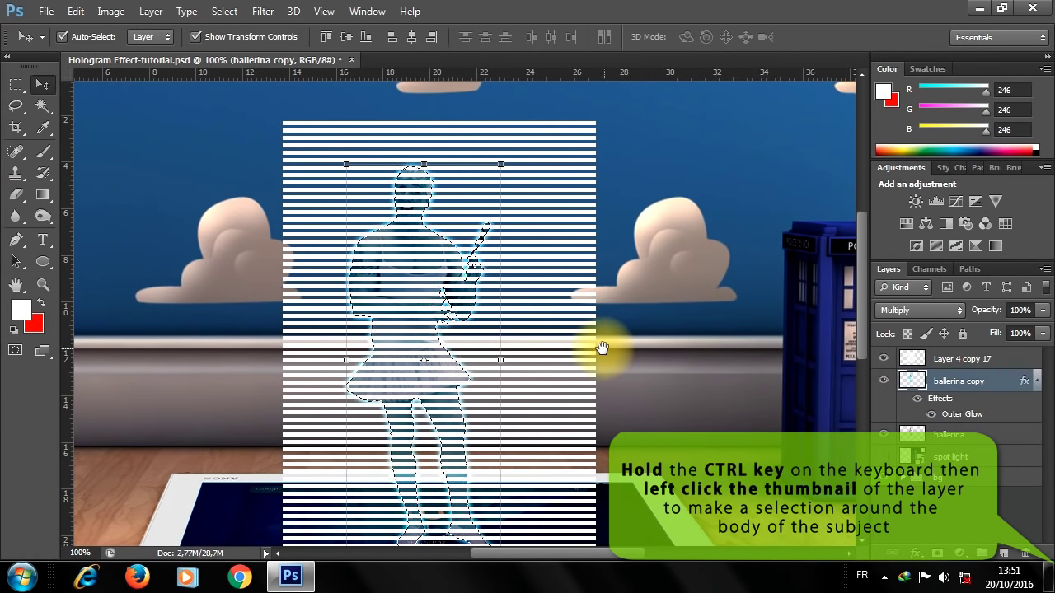
pyautogui.moveTo(600, 348)
pyautogui.mouseDown()
pyautogui.moveTo(602, 307)
pyautogui.moveTo(584, 299)
pyautogui.mouseUp()
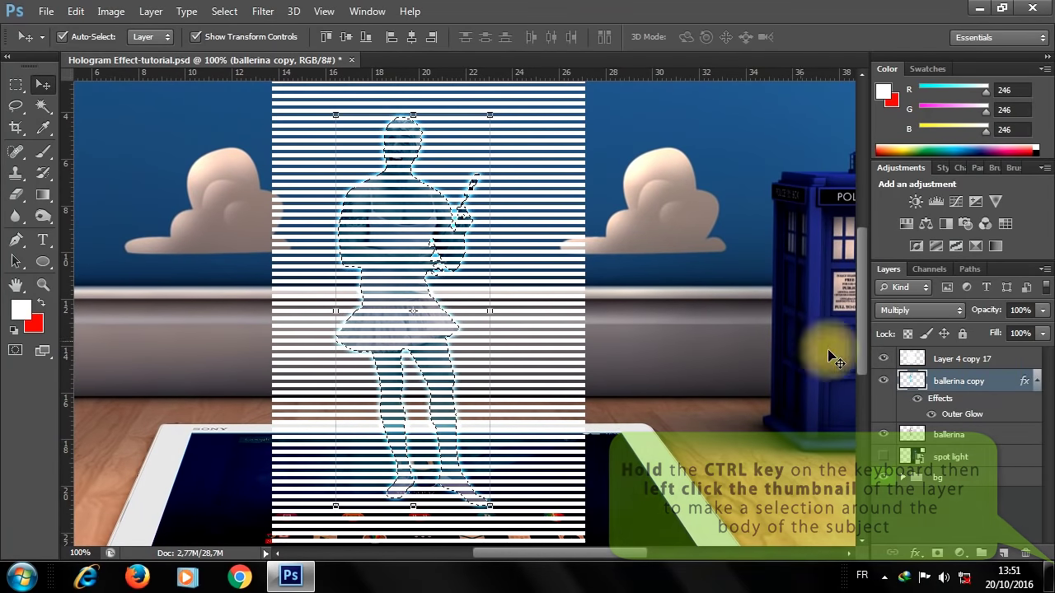
pyautogui.click(953, 359)
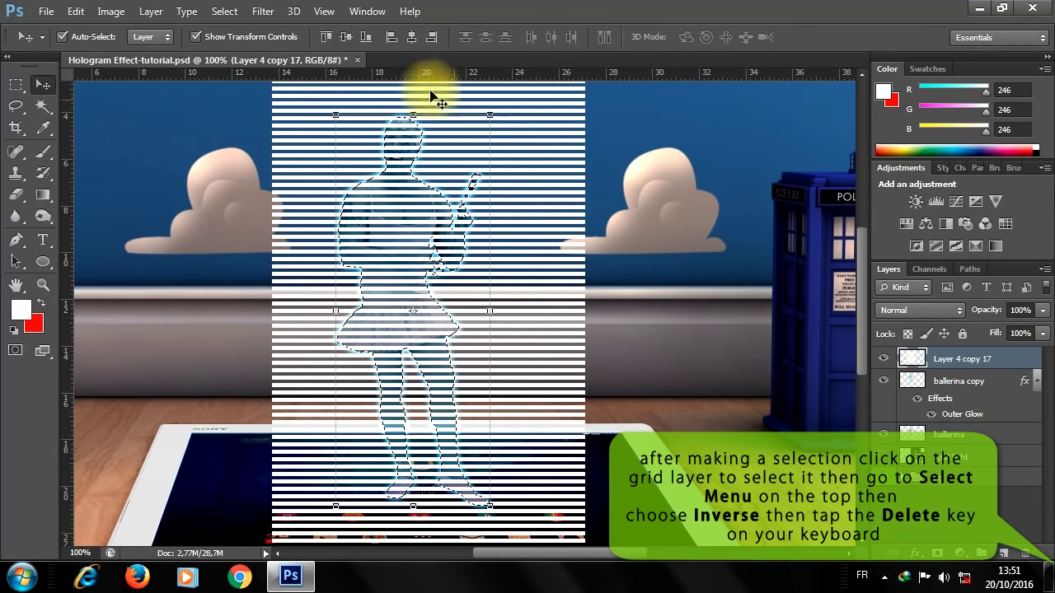
pyautogui.click(216, 13)
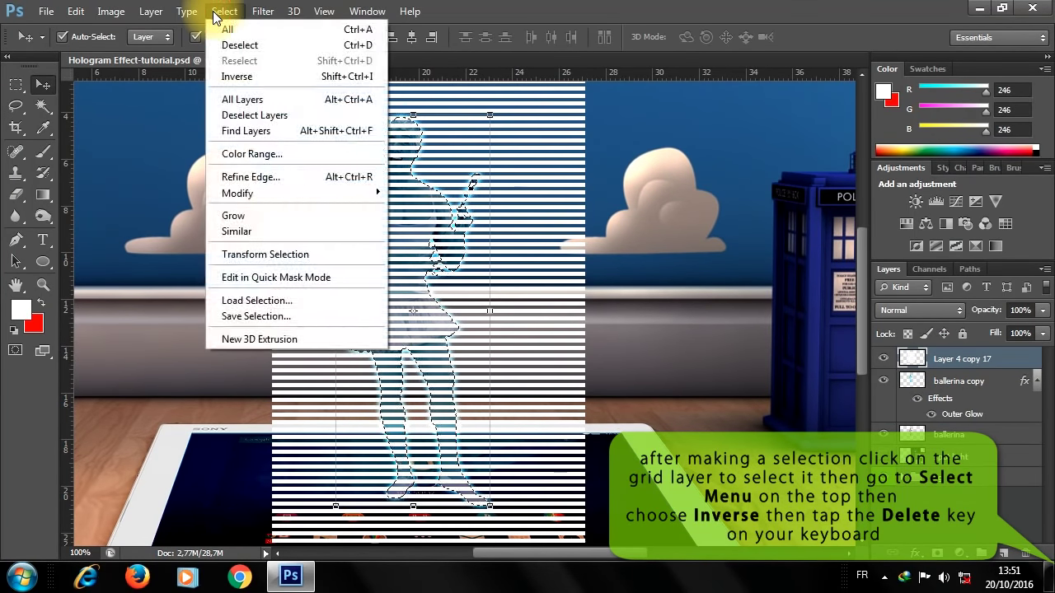
pyautogui.click(245, 76)
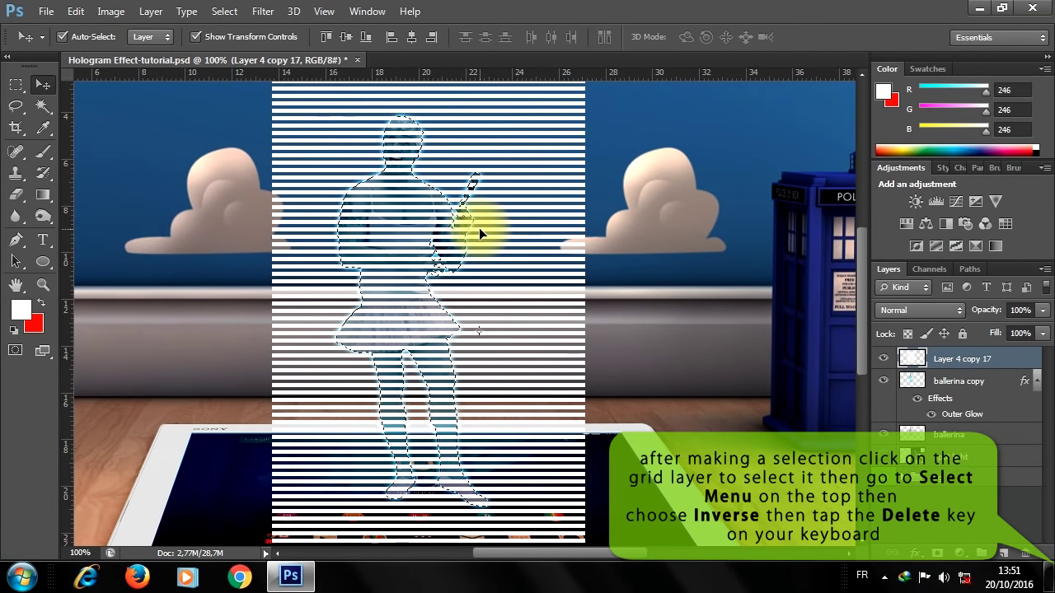
pyautogui.press('Delete')
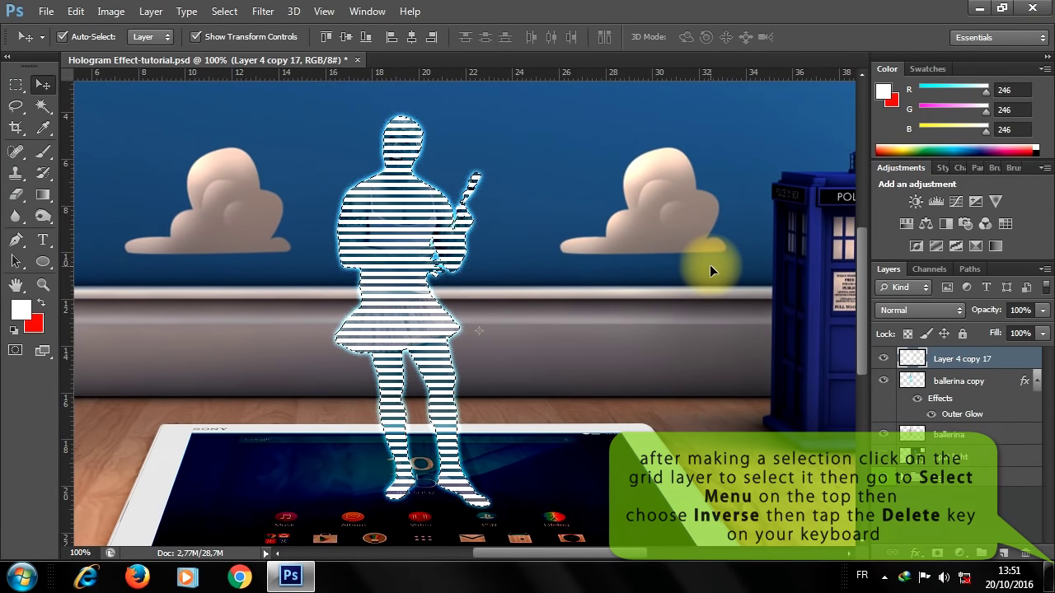
pyautogui.hotkey('ctrl', 'd')
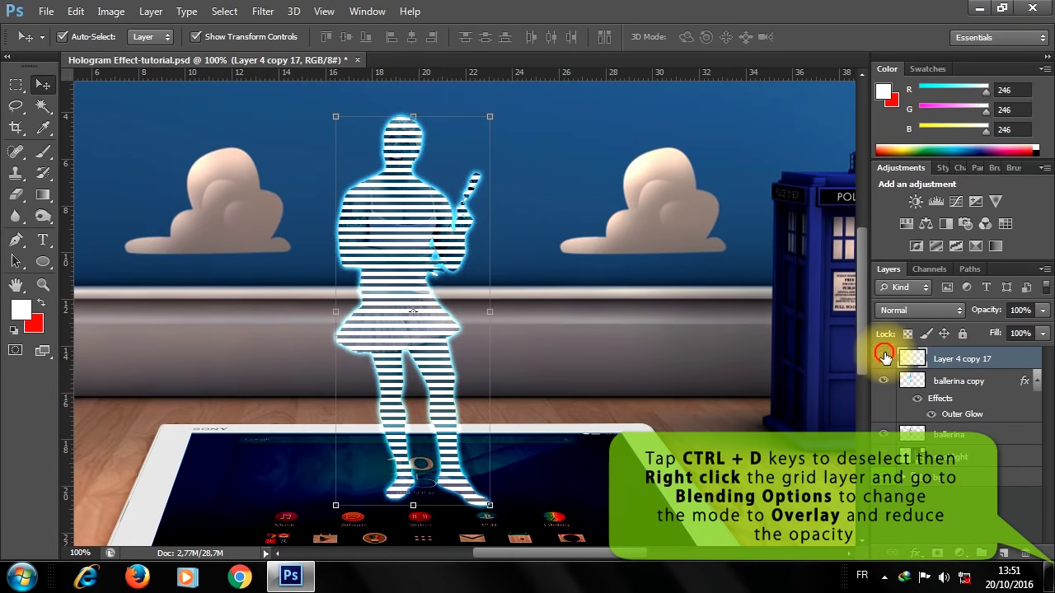
# Set Layer 4 copy 17's blending options to Overlay mode at 28% opacity.
pyautogui.click(883, 357)
pyautogui.rightClick(980, 367)
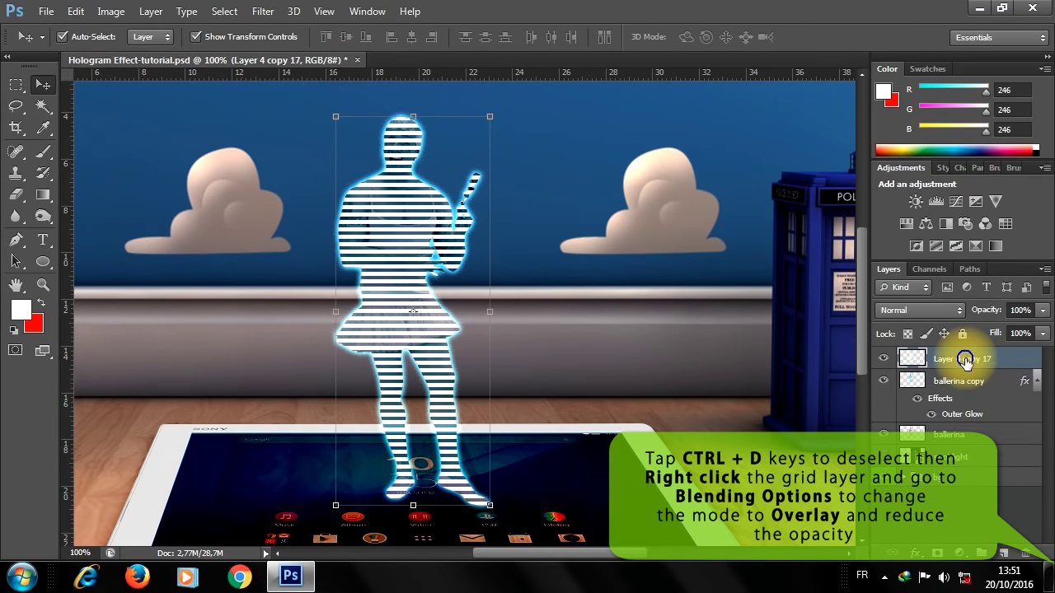
pyautogui.click(663, 76)
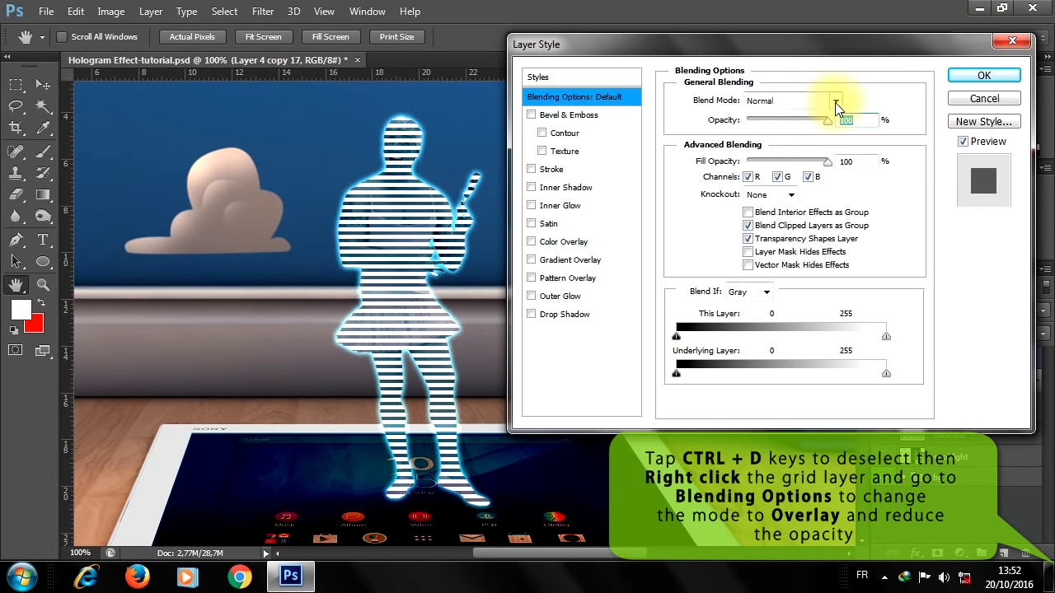
pyautogui.click(835, 100)
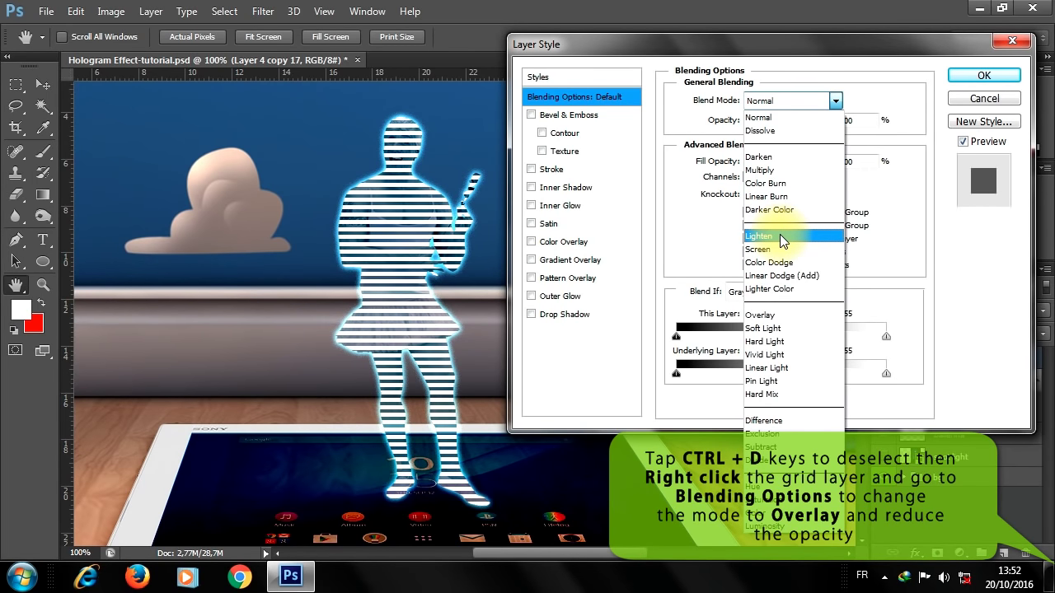
pyautogui.click(773, 171)
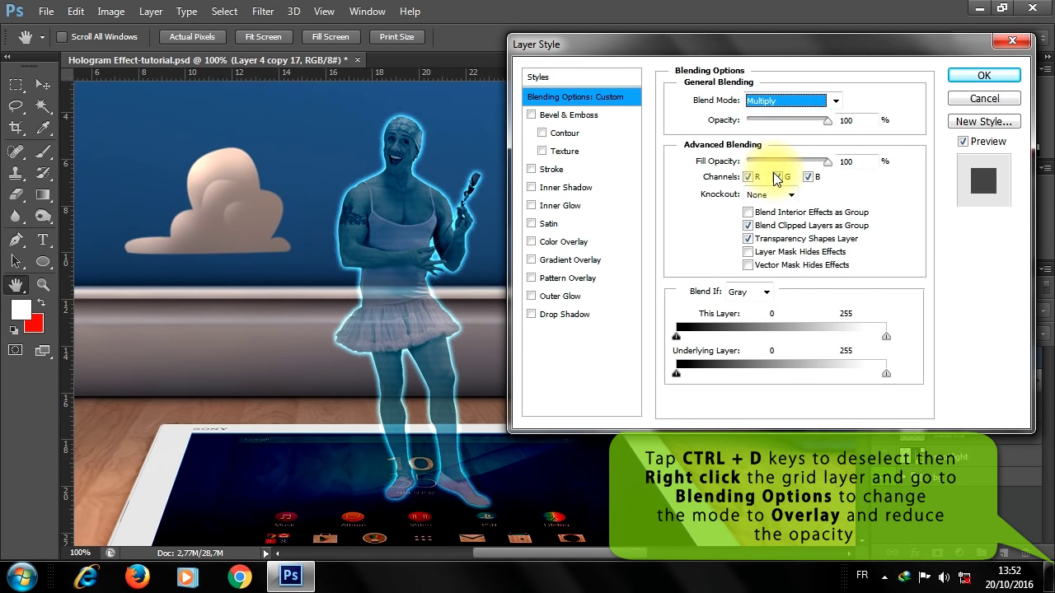
pyautogui.click(836, 99)
pyautogui.click(772, 315)
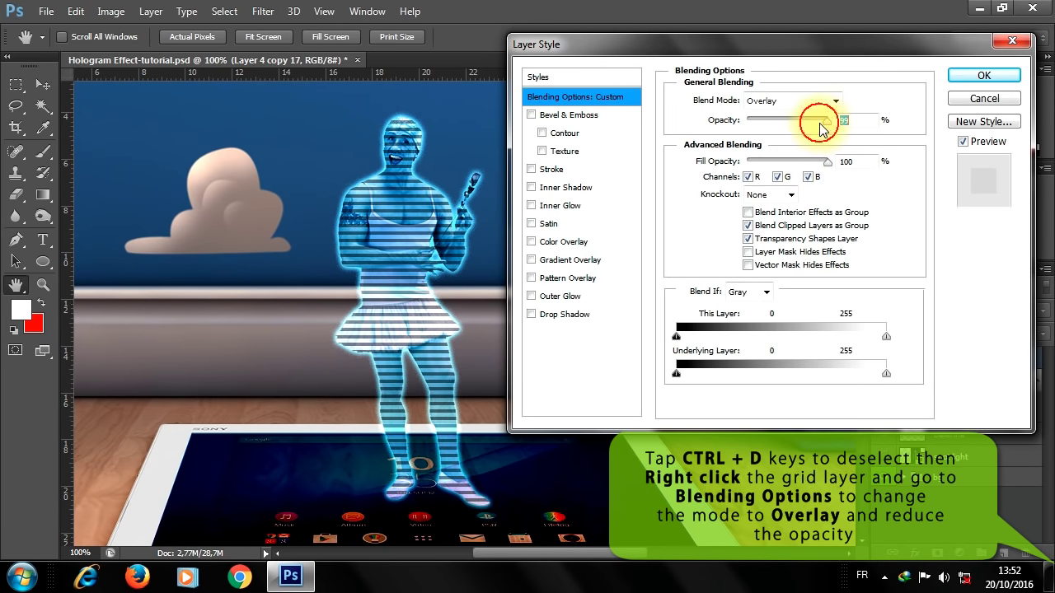
pyautogui.moveTo(826, 121); pyautogui.dragTo(769, 121)
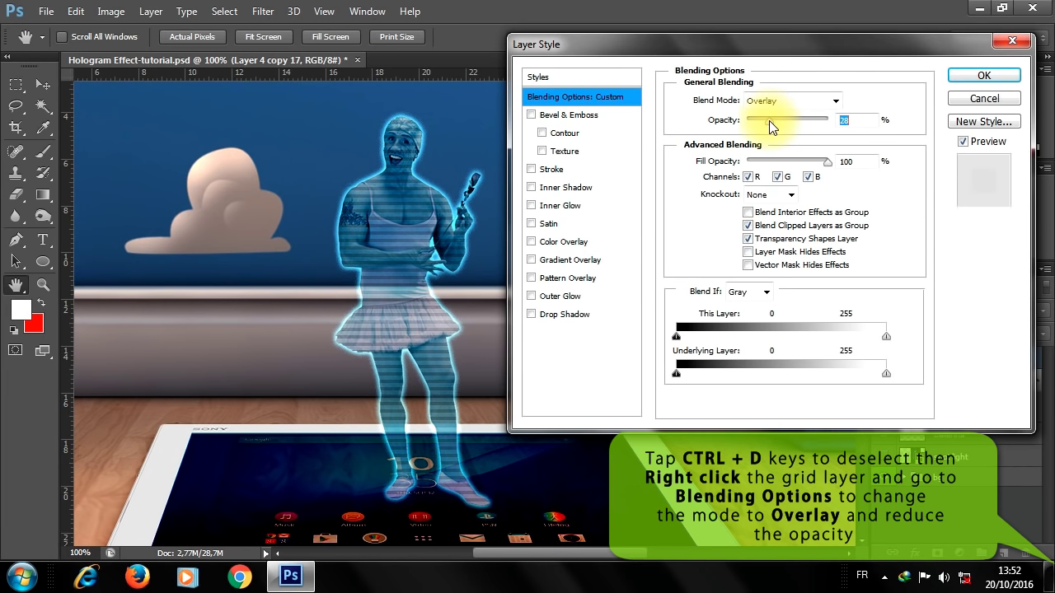
pyautogui.click(983, 75)
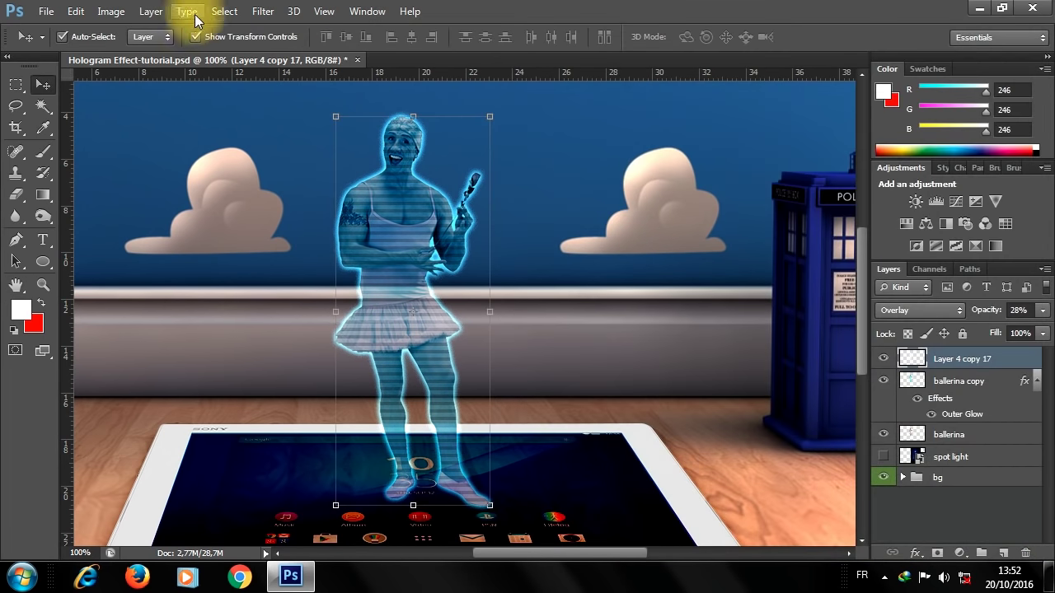
# Apply Uniform Add Noise at about 42% to the Layer 4 copy 17 stripes.
pyautogui.click(248, 13)
pyautogui.moveTo(277, 193)
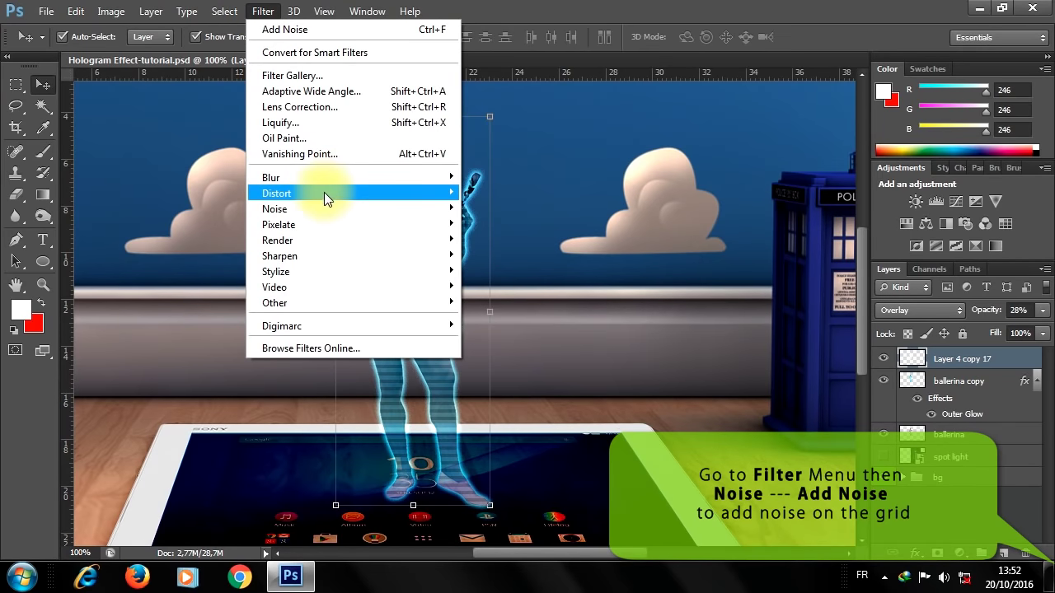
pyautogui.click(501, 207)
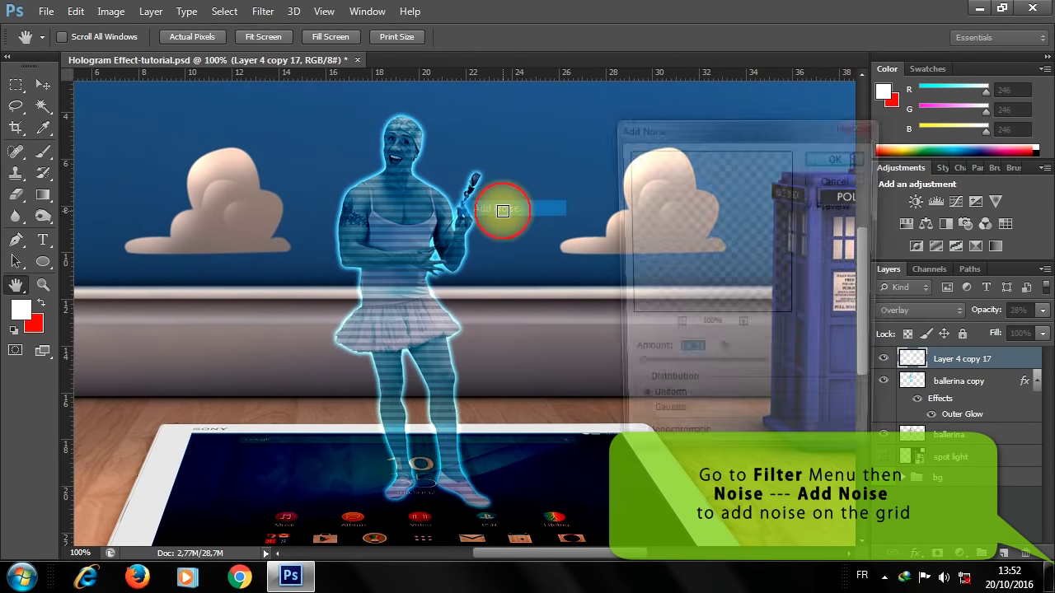
pyautogui.moveTo(633, 371); pyautogui.dragTo(666, 371)
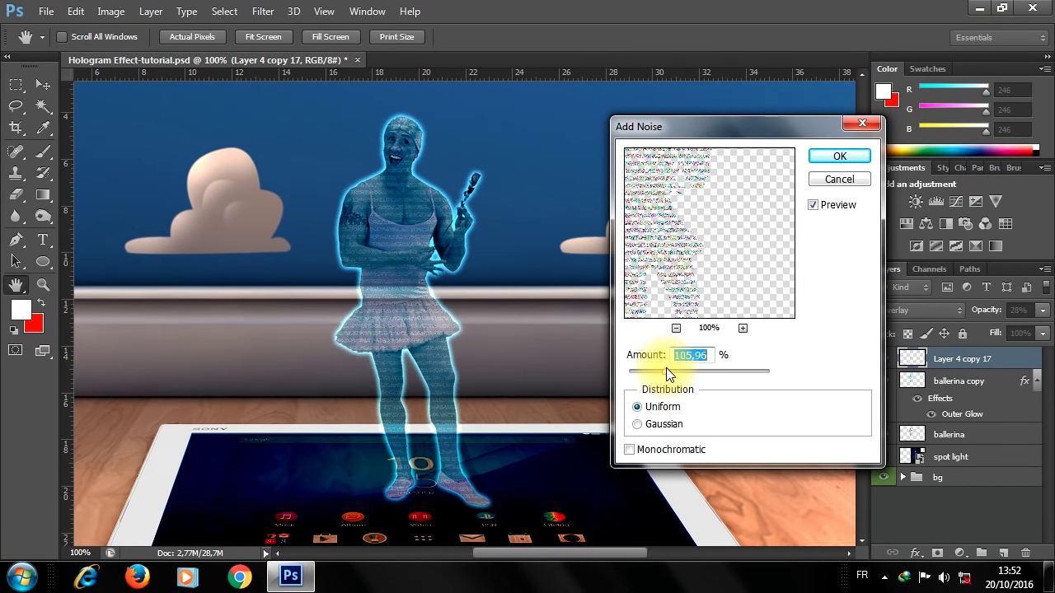
pyautogui.moveTo(666, 368); pyautogui.dragTo(644, 371)
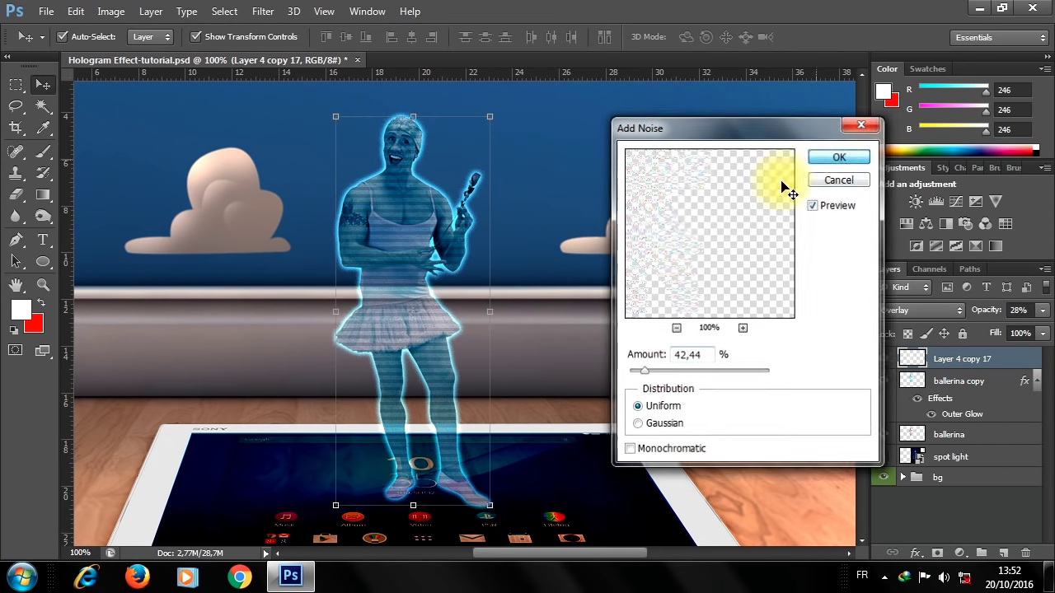
pyautogui.press('Return')
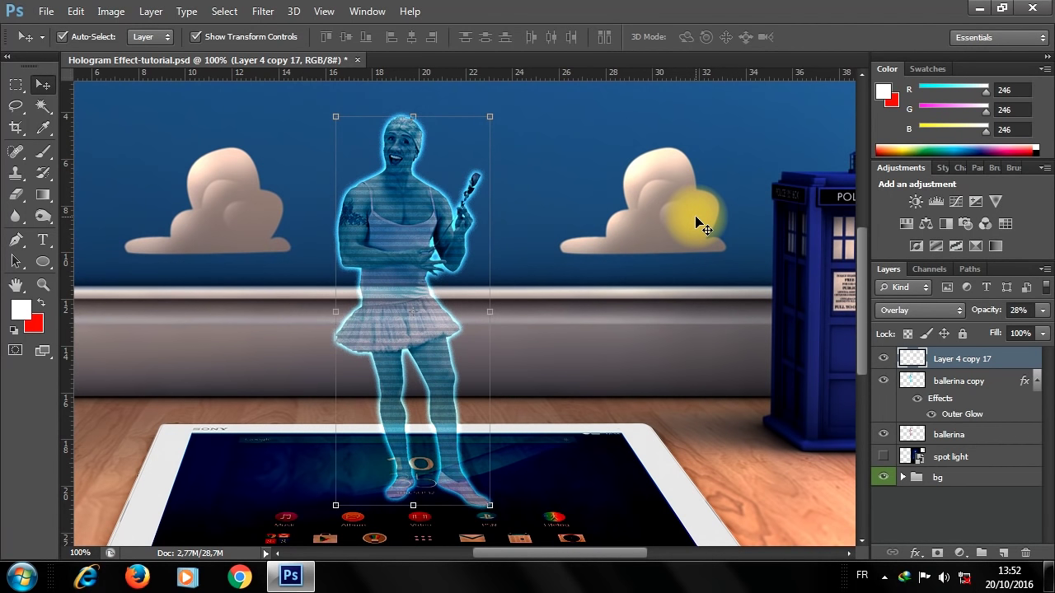
pyautogui.click(629, 227)
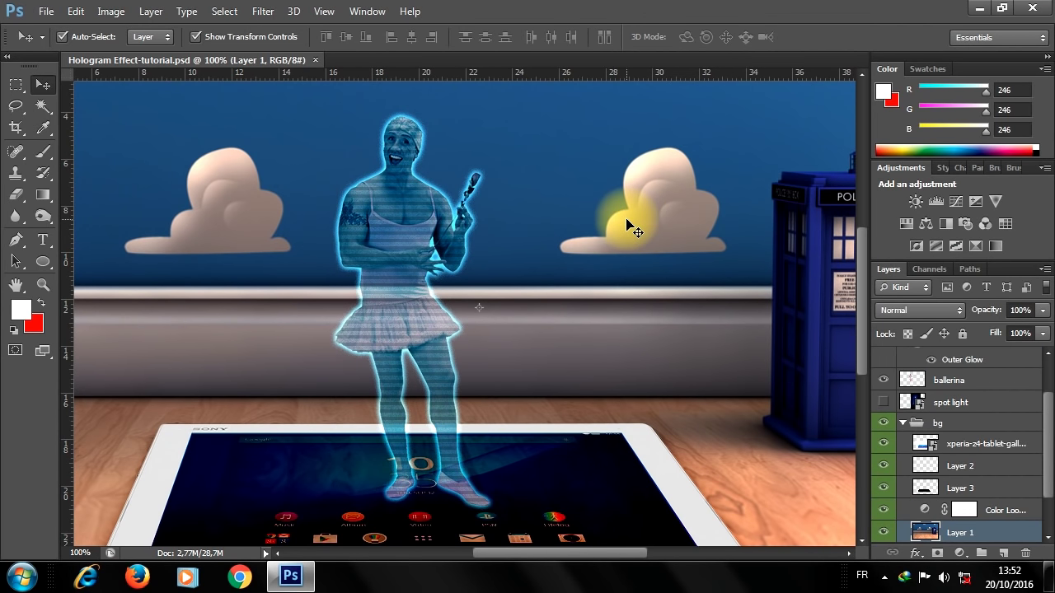
pyautogui.moveTo(1044, 423); pyautogui.dragTo(1040, 341)
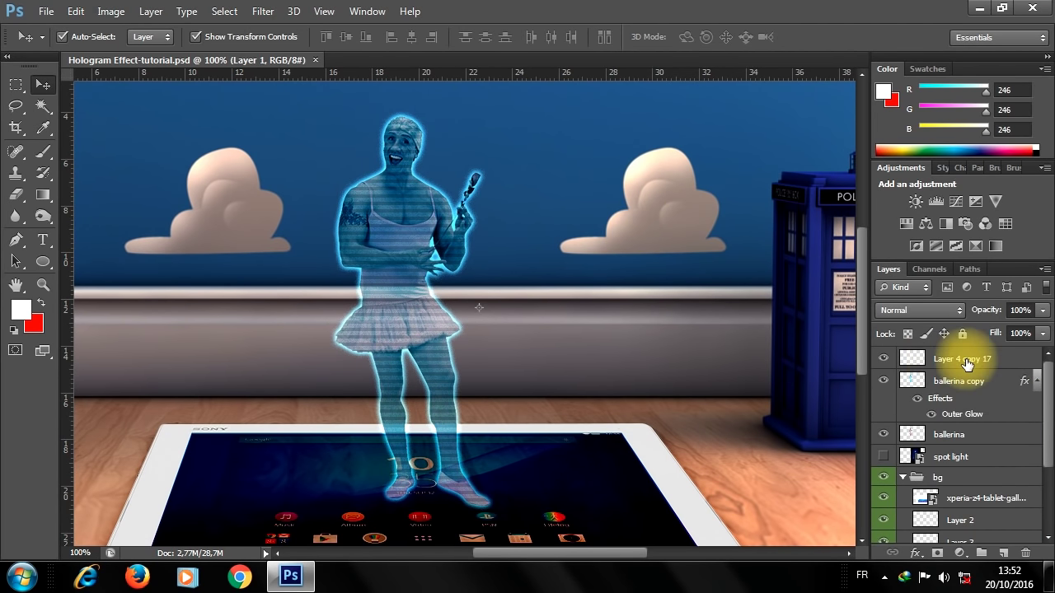
pyautogui.click(968, 362)
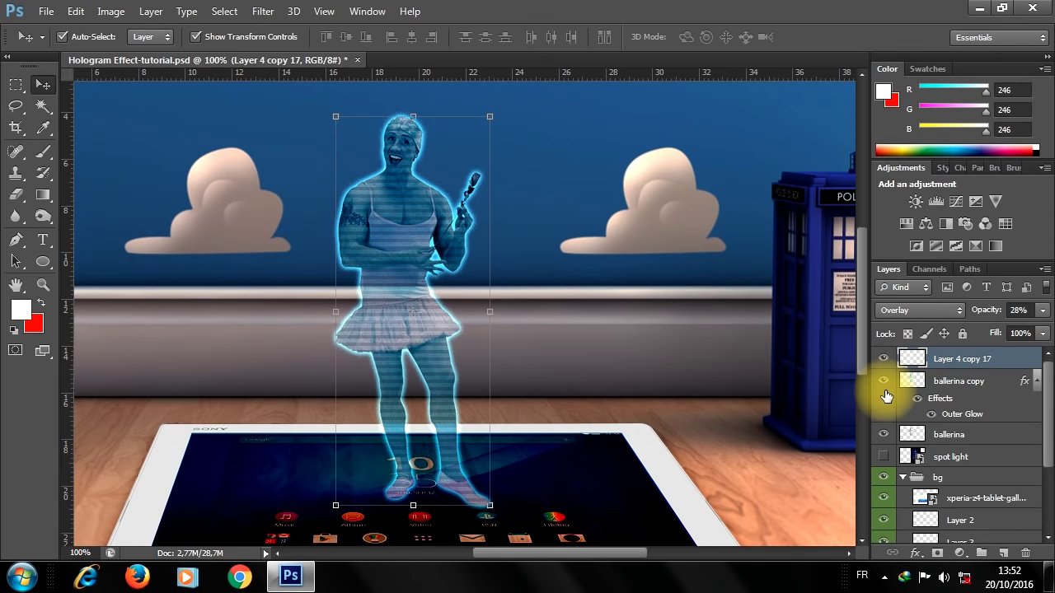
pyautogui.click(883, 380)
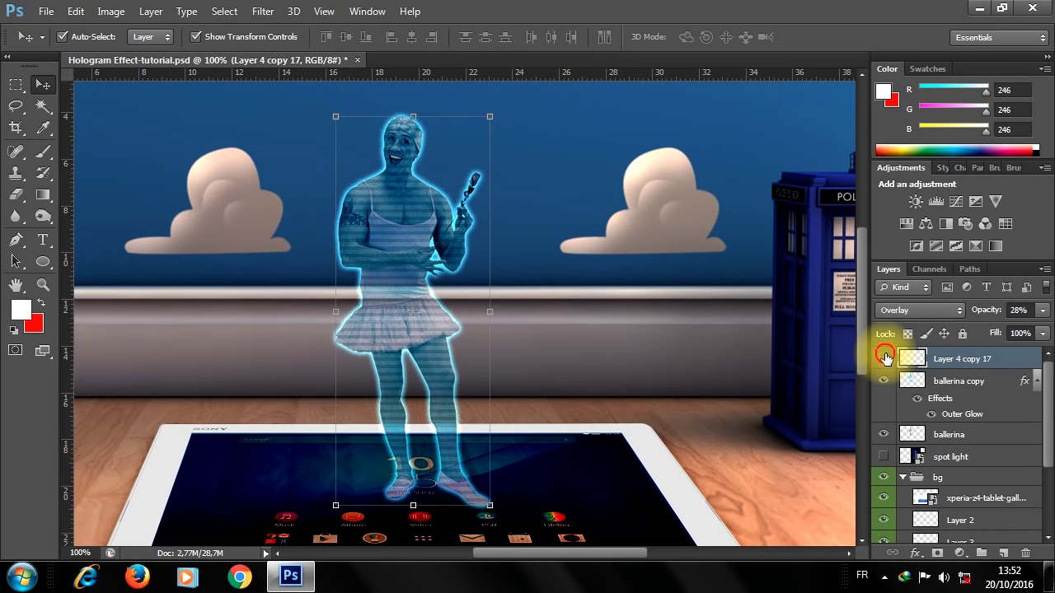
pyautogui.moveTo(885, 357); pyautogui.dragTo(885, 430)
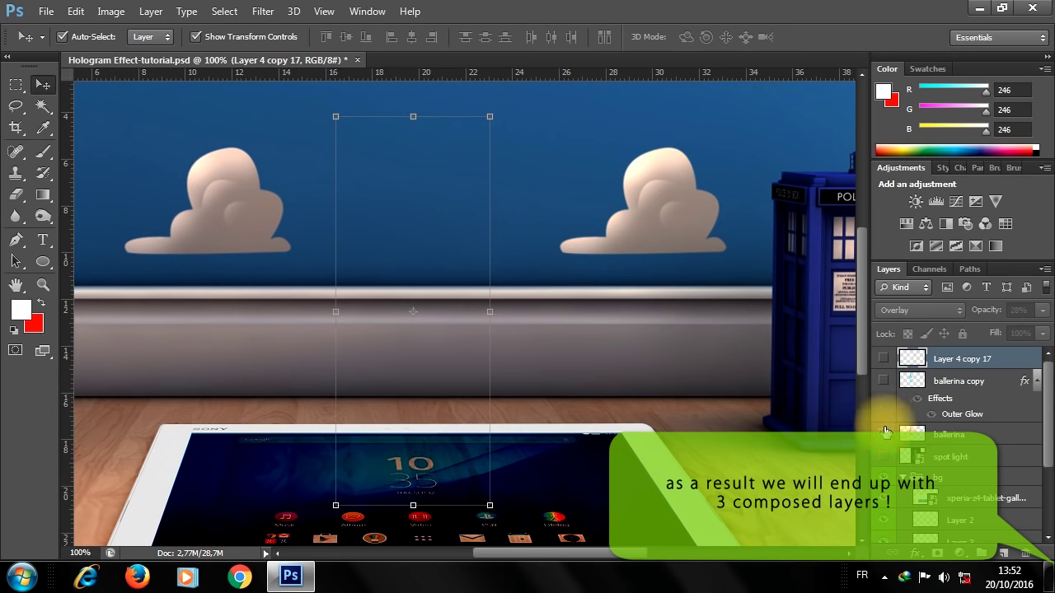
pyautogui.click(884, 433)
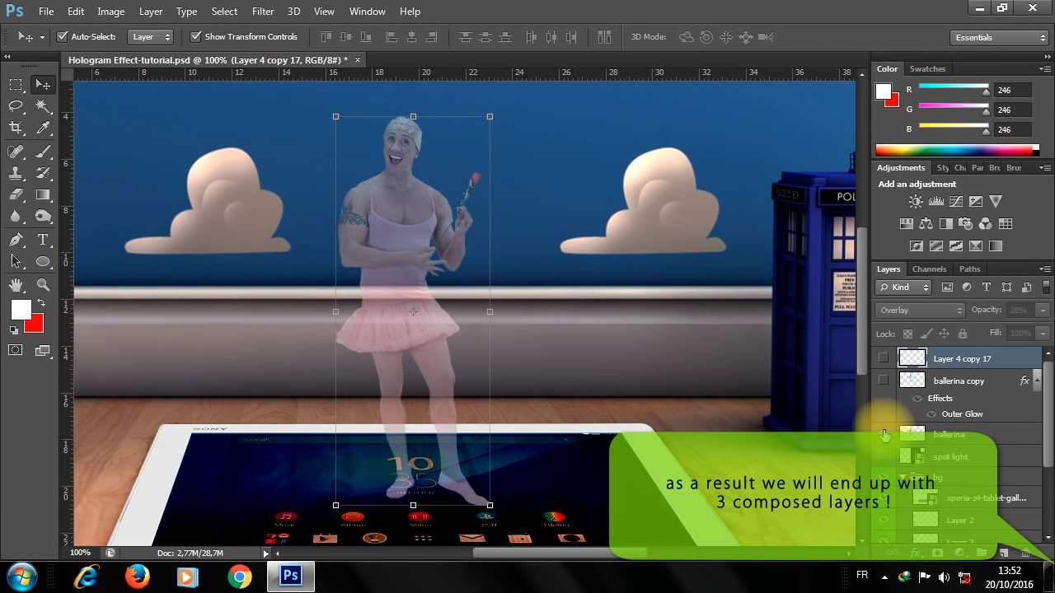
pyautogui.click(884, 381)
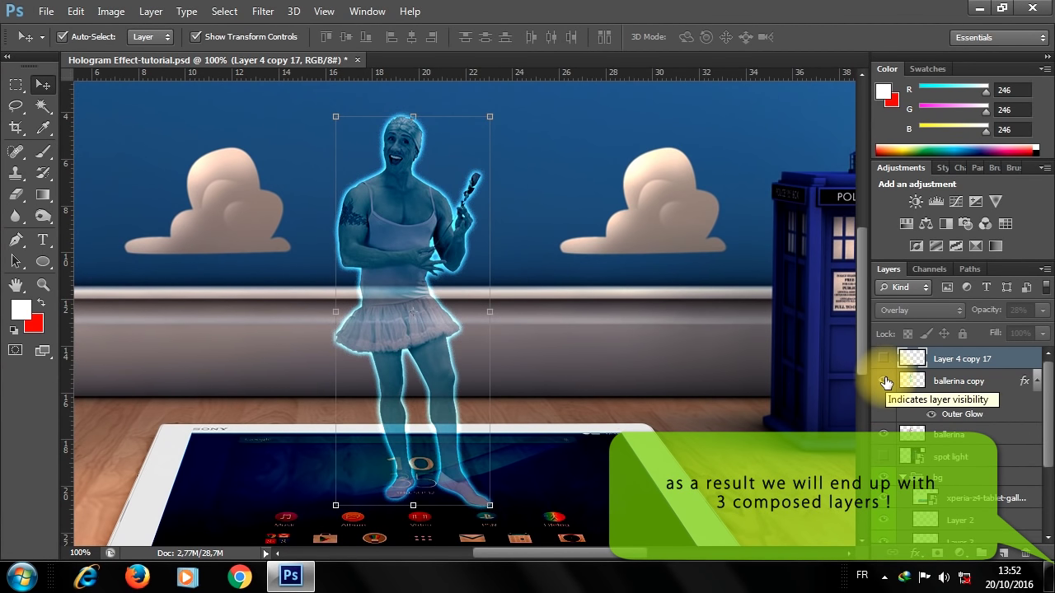
pyautogui.click(884, 359)
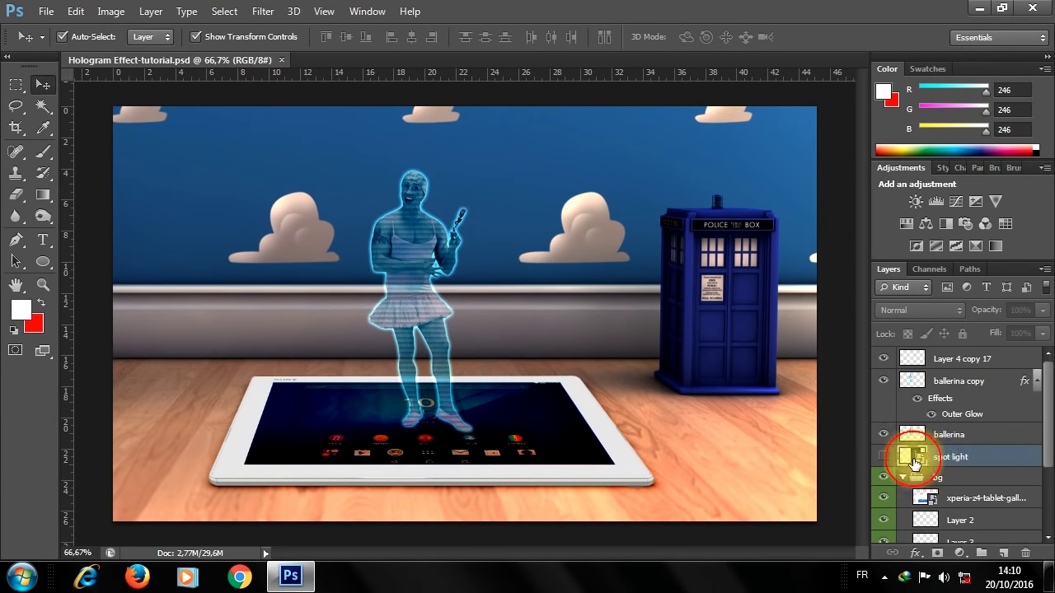
# Show the spot light layer, rotate it 180°, enlarge to about 140%, and place it below the feet.
pyautogui.click(902, 456)
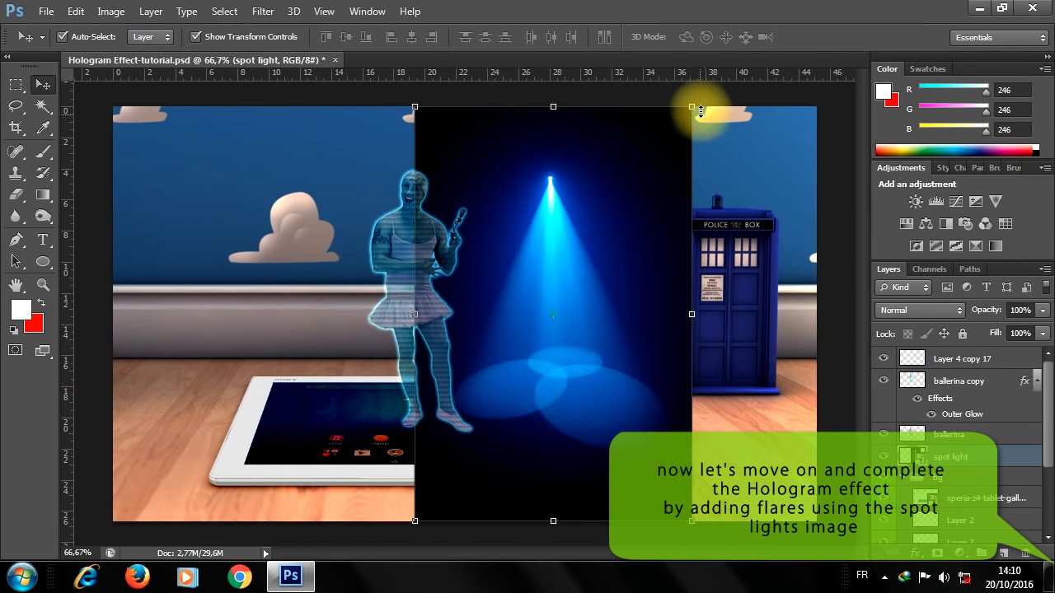
pyautogui.moveTo(588, 104)
pyautogui.mouseDown()
pyautogui.moveTo(543, 350)
pyautogui.moveTo(526, 360)
pyautogui.moveTo(528, 349)
pyautogui.mouseUp()
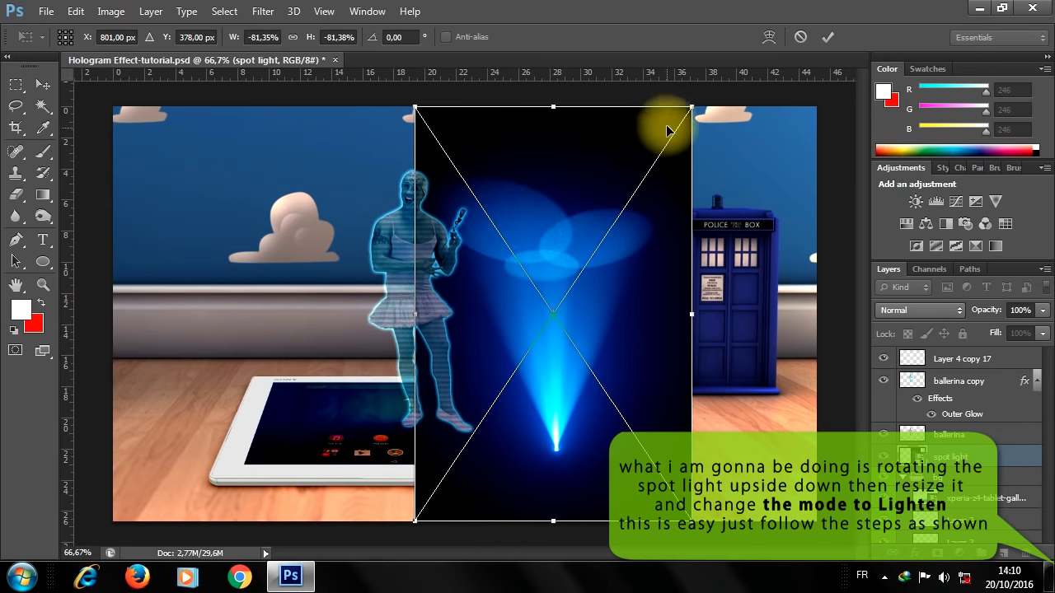
pyautogui.hotkey('ctrl', '-')
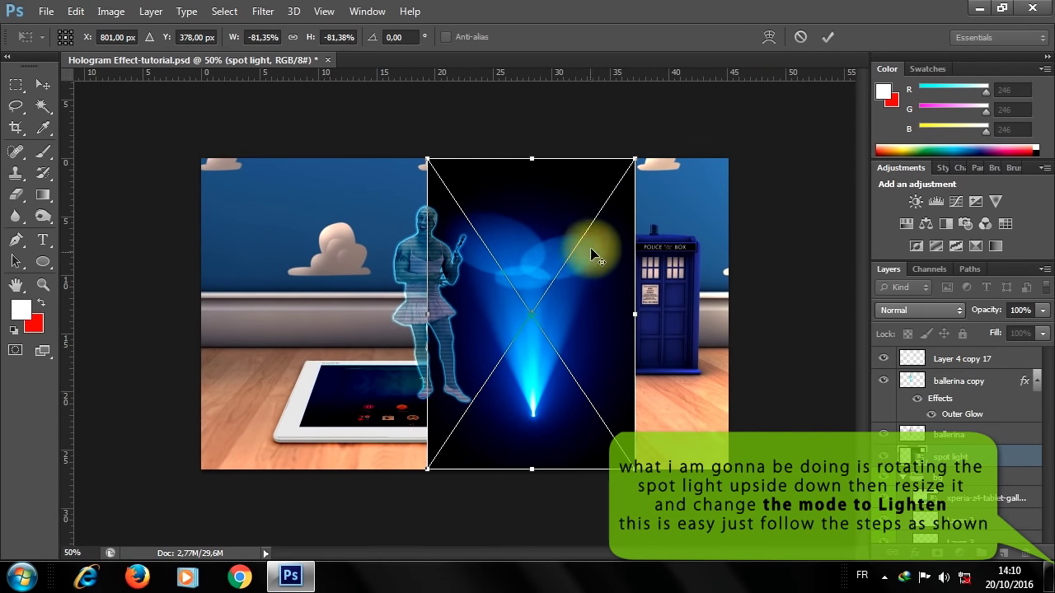
pyautogui.moveTo(633, 158); pyautogui.dragTo(766, 83)
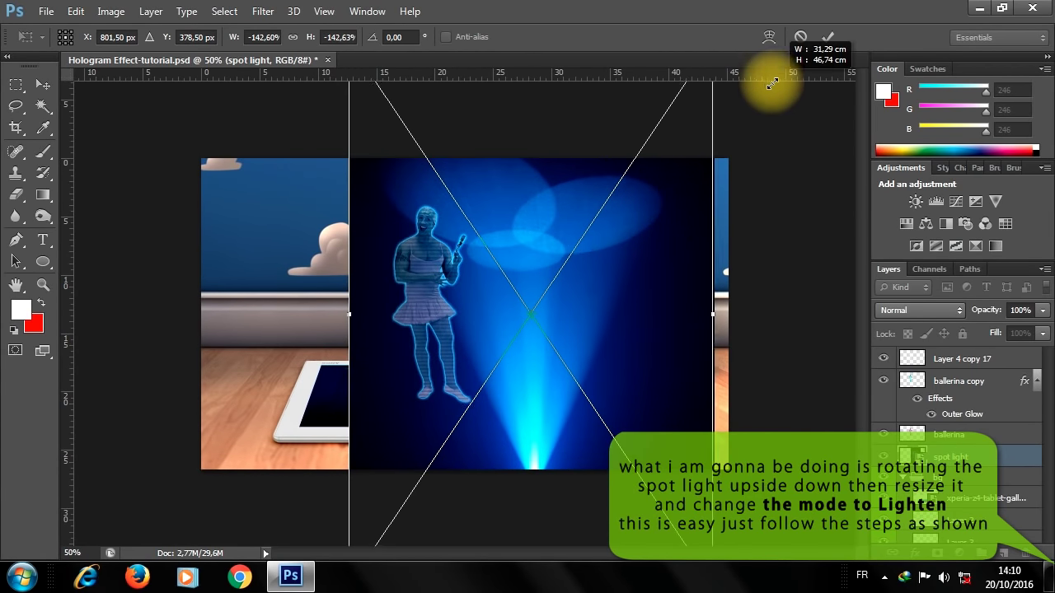
pyautogui.moveTo(585, 264); pyautogui.dragTo(500, 215)
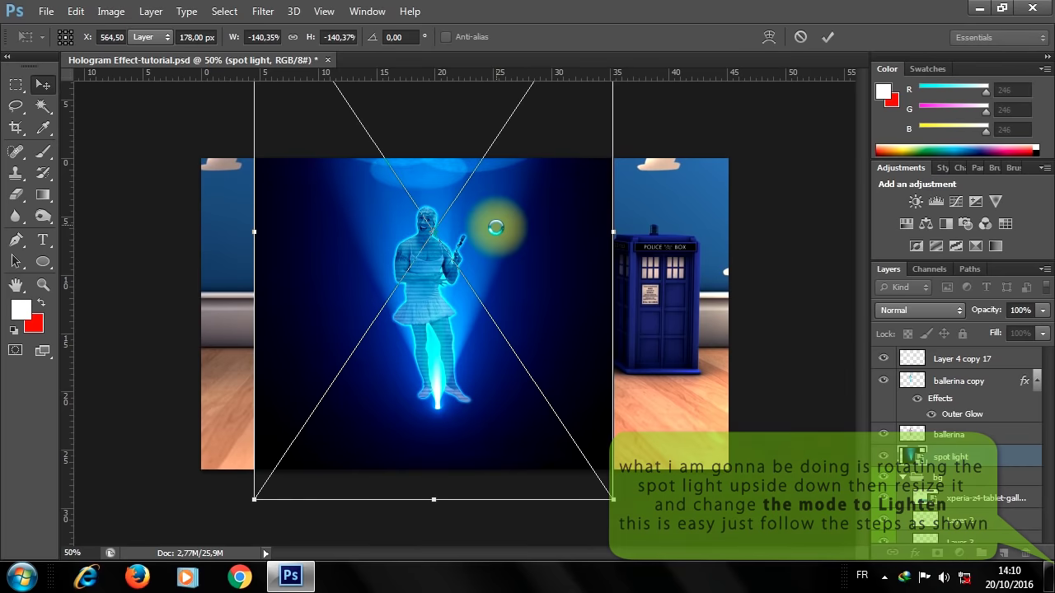
pyautogui.press('Return')
# Set the spot light layer's blend mode to Lighten.
pyautogui.rightClick(947, 459)
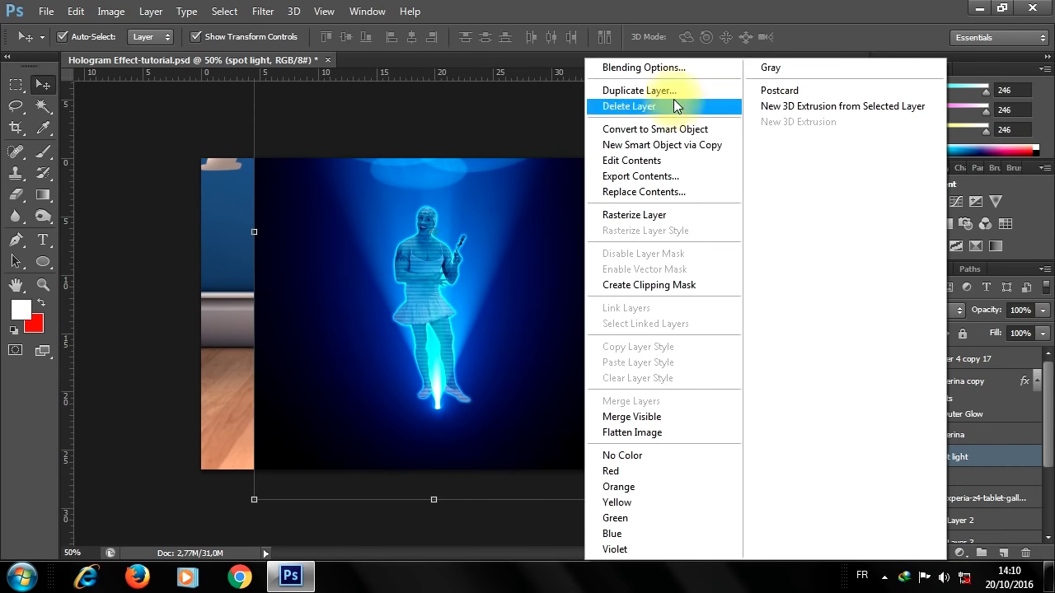
pyautogui.click(645, 66)
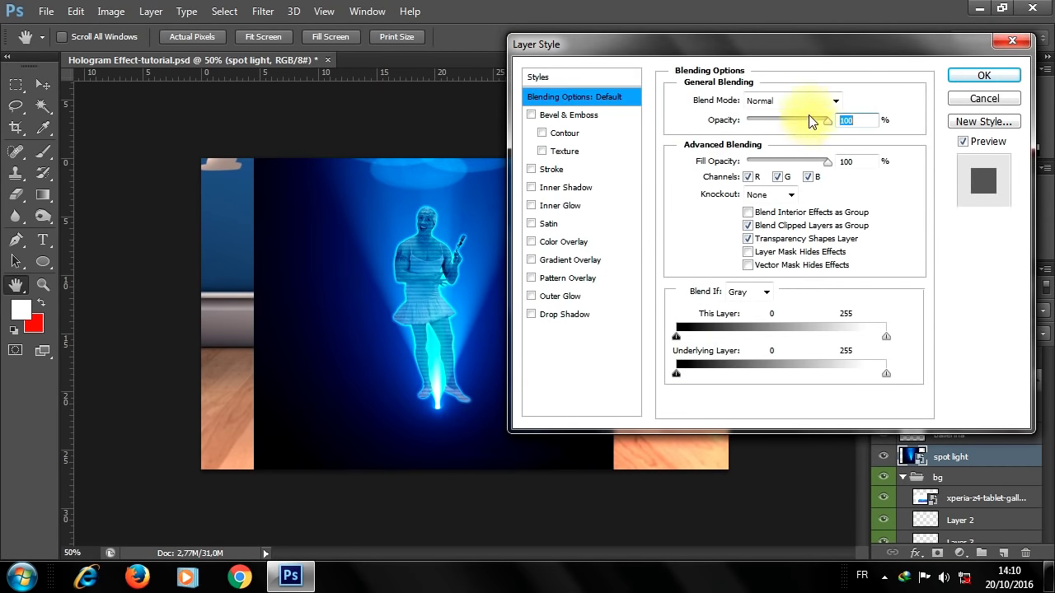
pyautogui.click(791, 101)
pyautogui.click(768, 237)
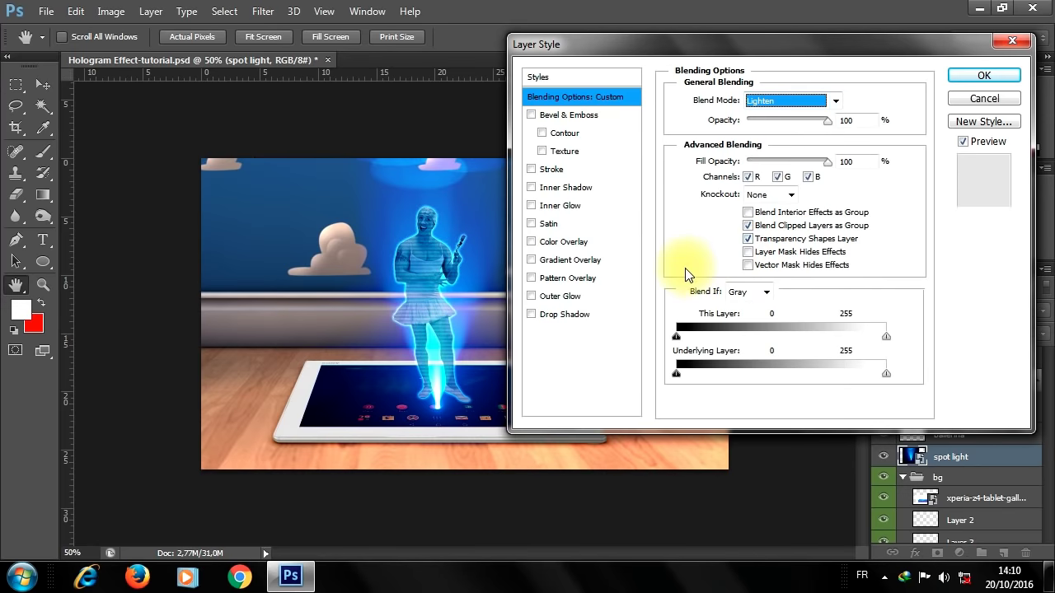
pyautogui.click(983, 76)
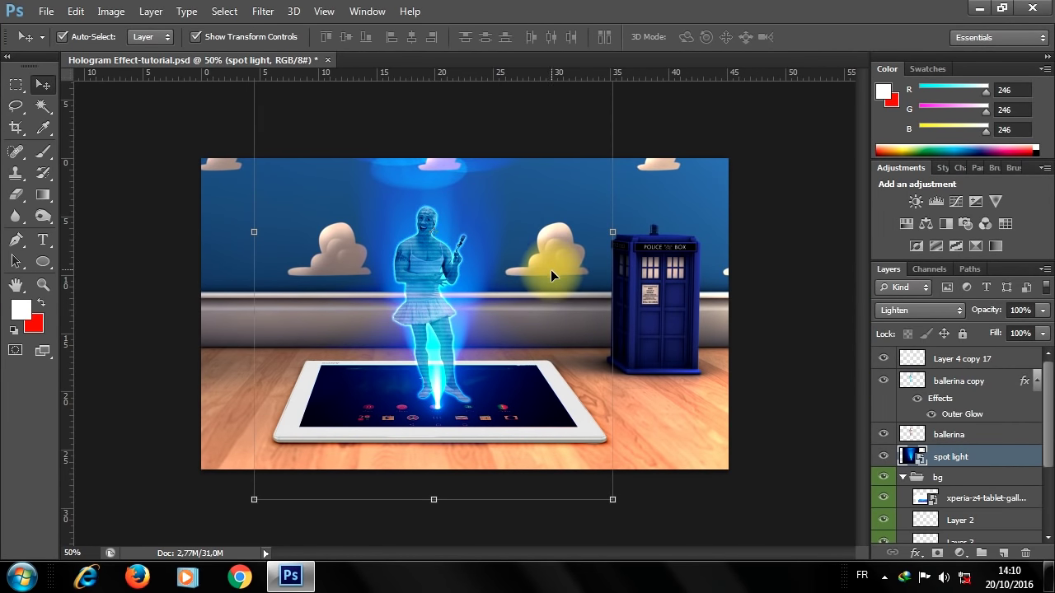
# Widen the spotlight beam horizontally to 171%.
pyautogui.moveTo(507, 273); pyautogui.dragTo(517, 273)
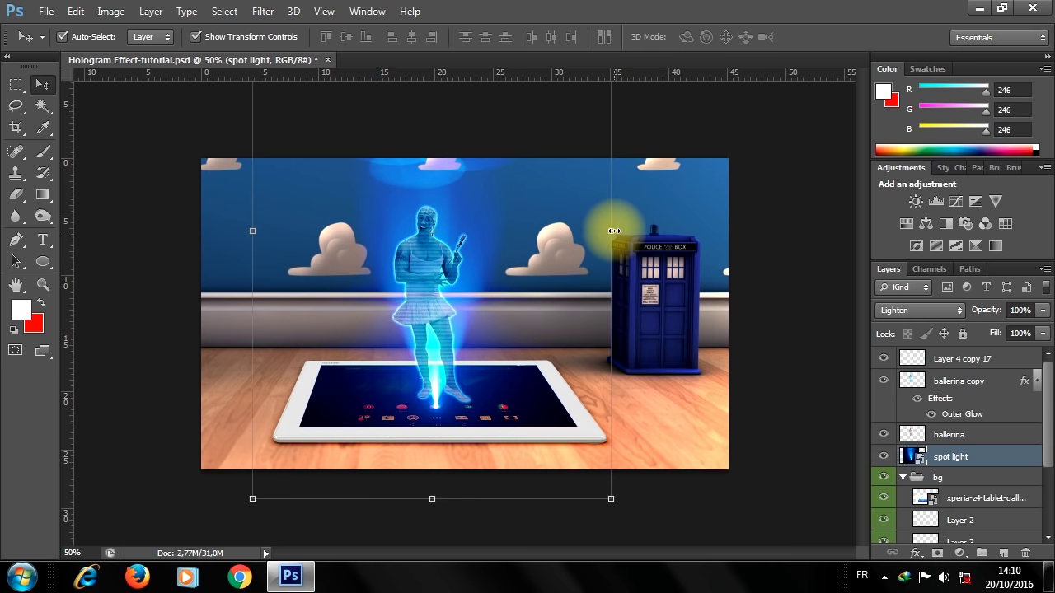
pyautogui.moveTo(614, 231); pyautogui.dragTo(651, 232)
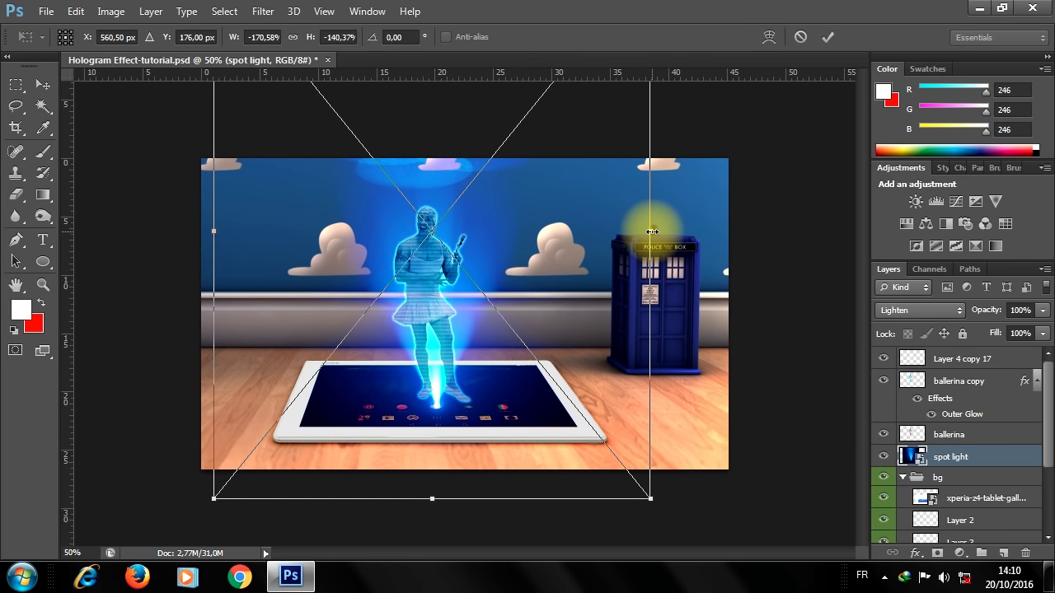
pyautogui.press('Return')
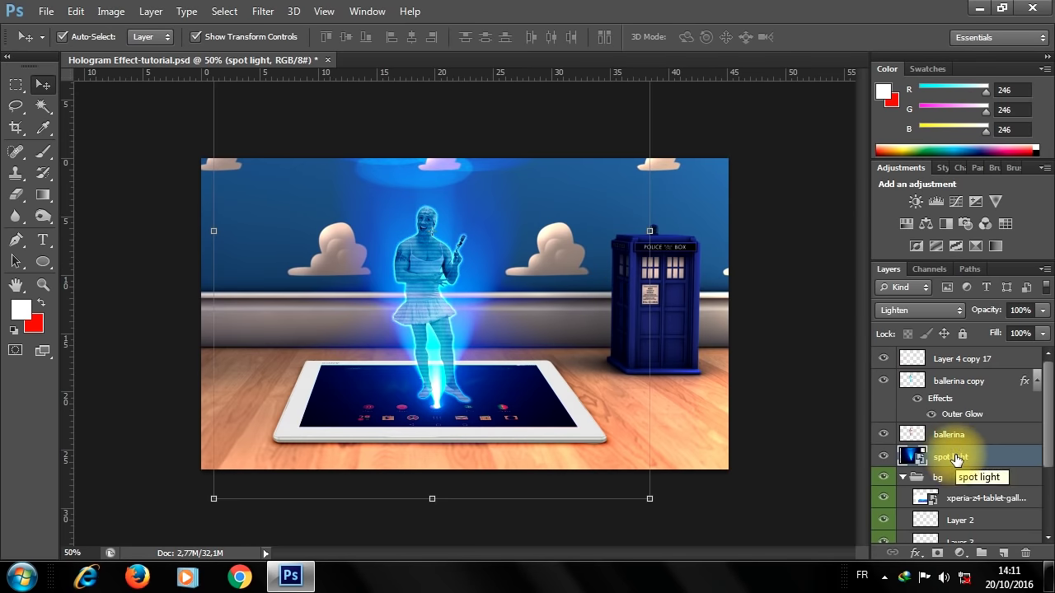
# Rasterize the spot light layer and tilt a duplicate about 20° around the beam's base.
pyautogui.rightClick(954, 458)
pyautogui.click(642, 214)
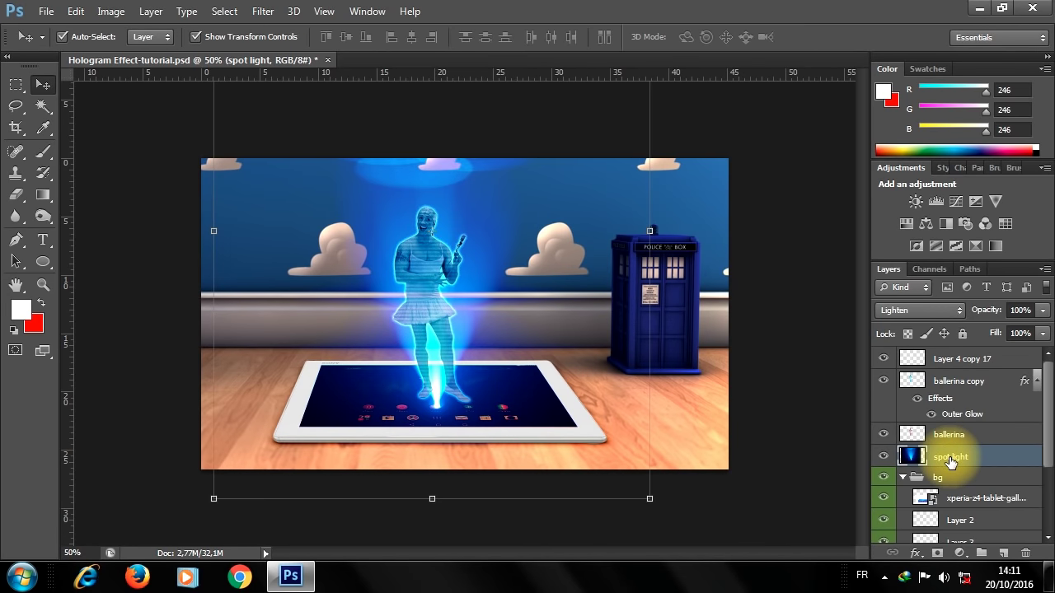
pyautogui.hotkey('ctrl', 'j')
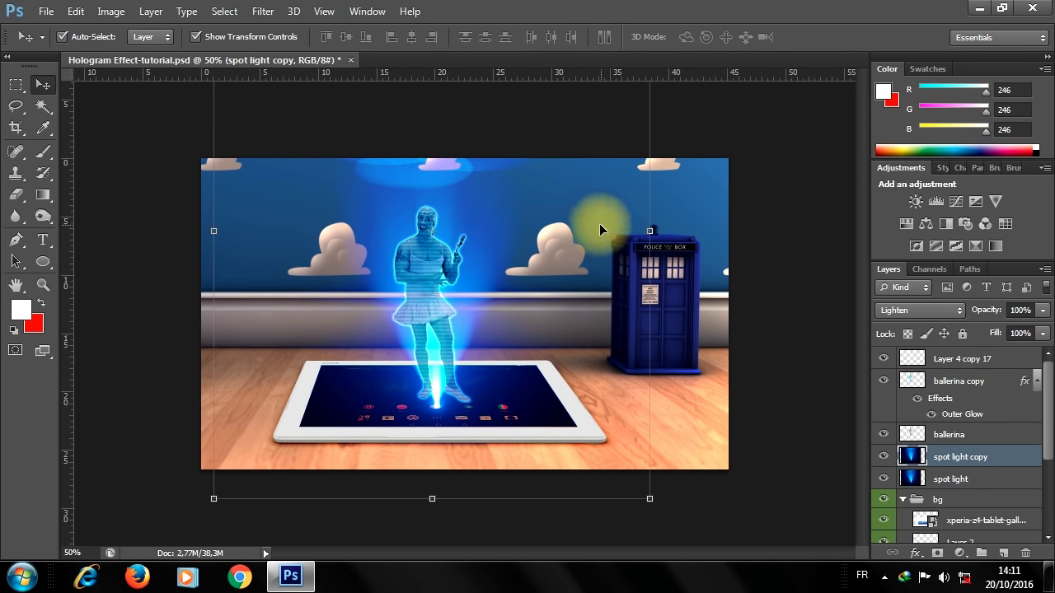
pyautogui.hotkey('ctrl', '+')
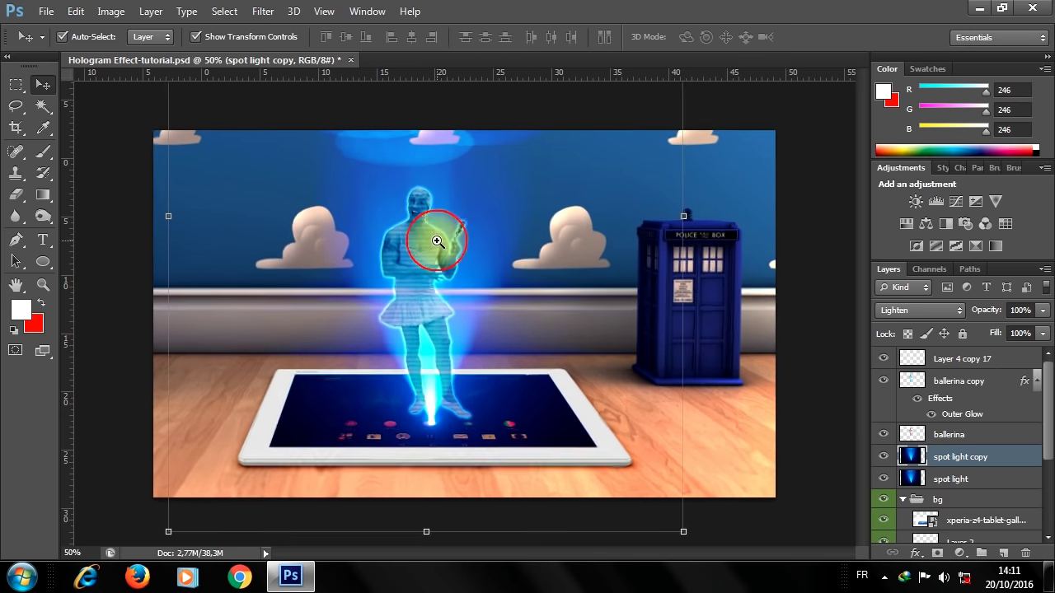
pyautogui.moveTo(424, 210); pyautogui.dragTo(429, 442)
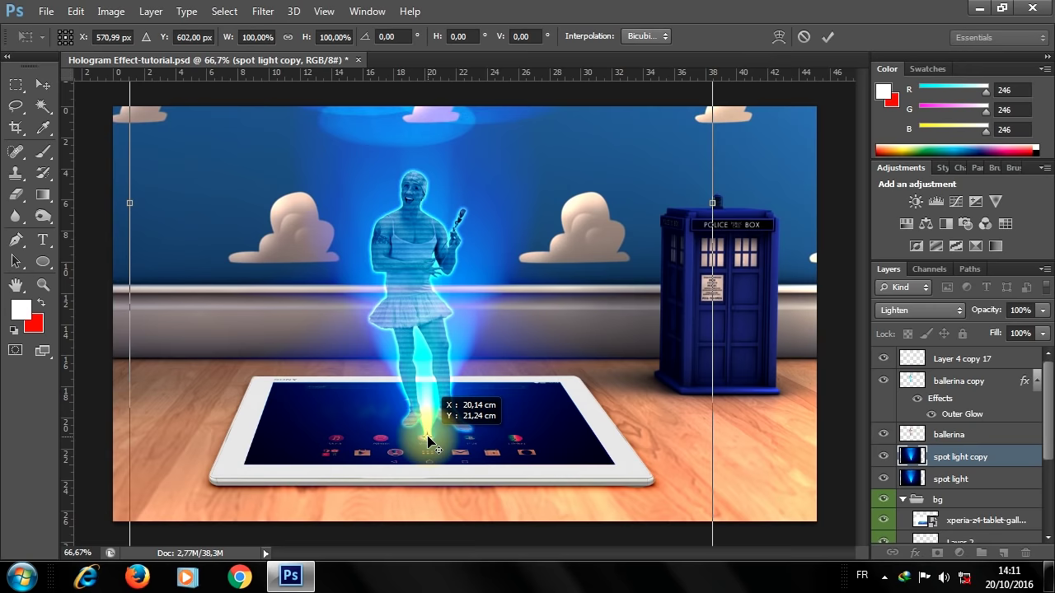
pyautogui.hotkey('ctrl', '-')
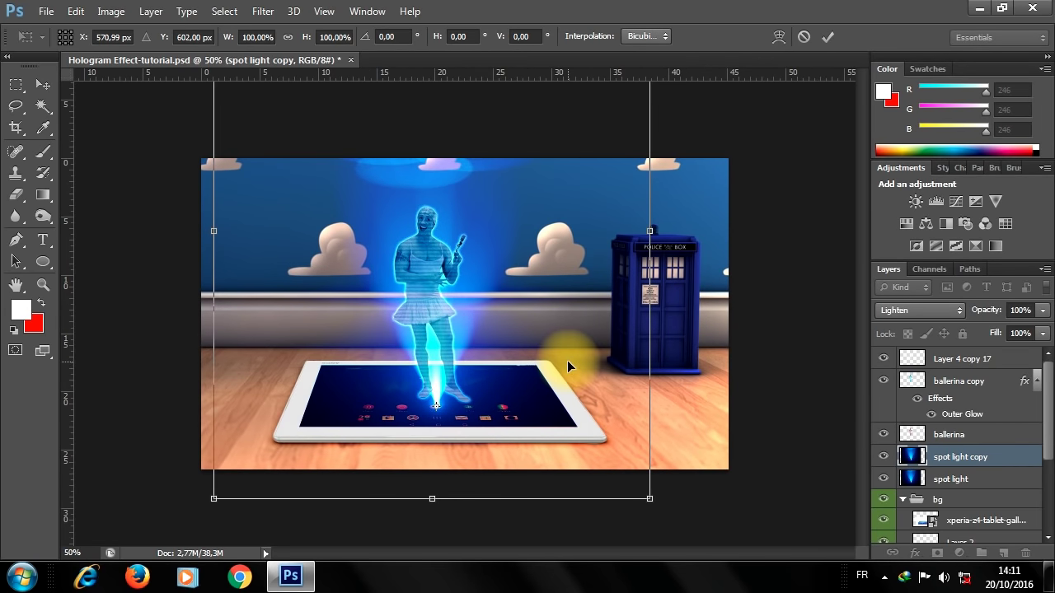
pyautogui.moveTo(661, 514)
pyautogui.mouseDown()
pyautogui.moveTo(549, 507)
pyautogui.moveTo(558, 509)
pyautogui.mouseUp()
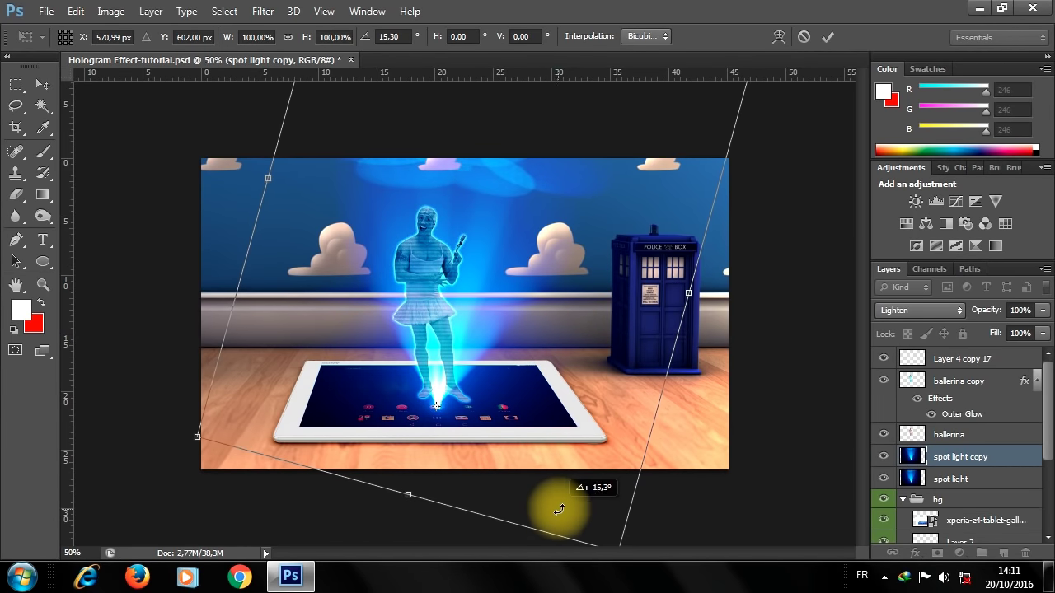
pyautogui.press('Return')
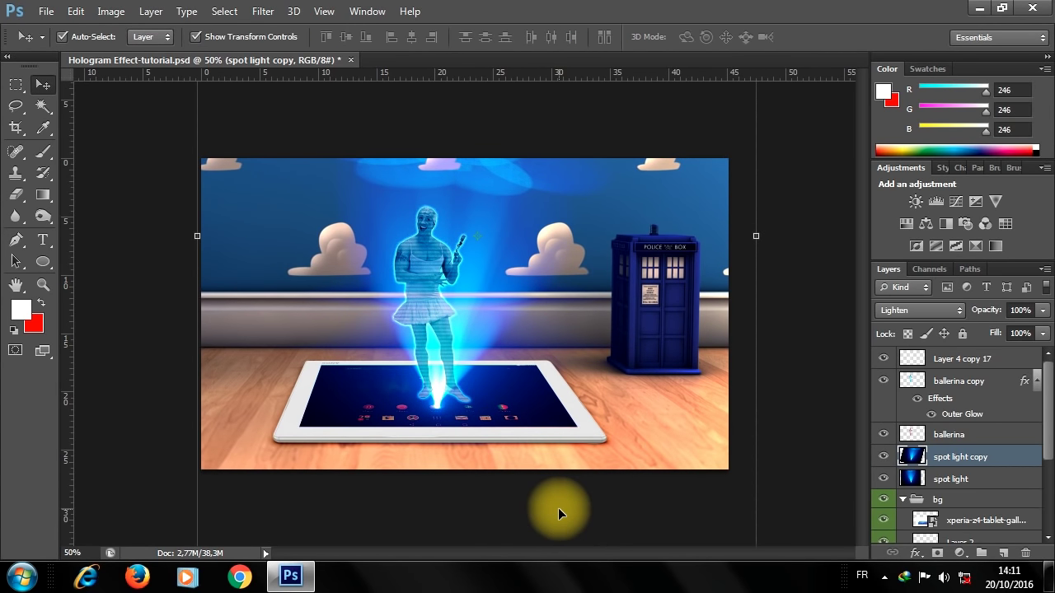
# Add a horizontally flipped spotlight copy 2, nudged left under the figure.
pyautogui.hotkey('ctrl', 'j')
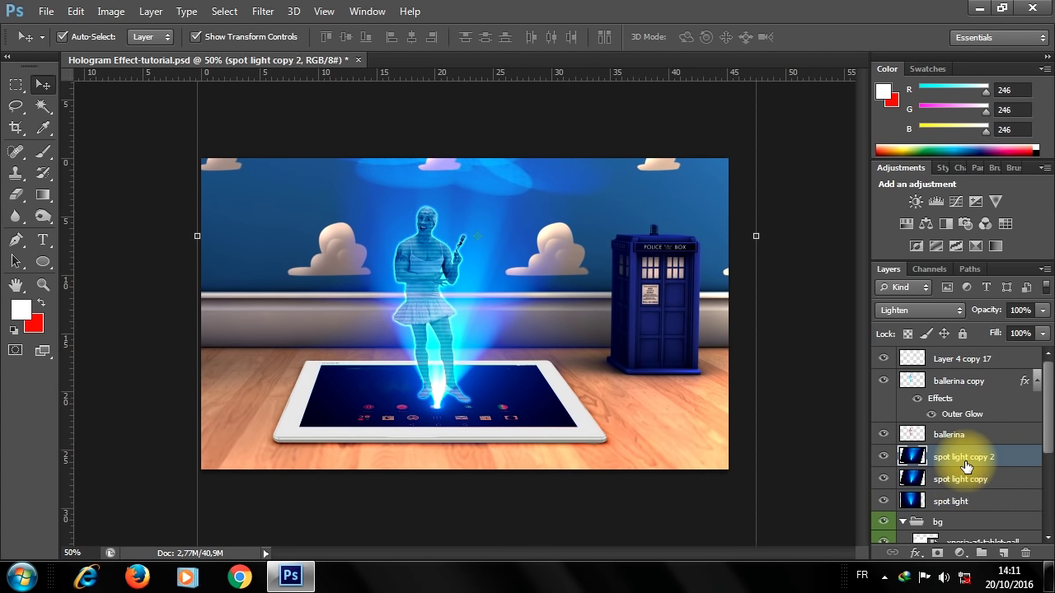
pyautogui.moveTo(587, 382); pyautogui.dragTo(511, 384)
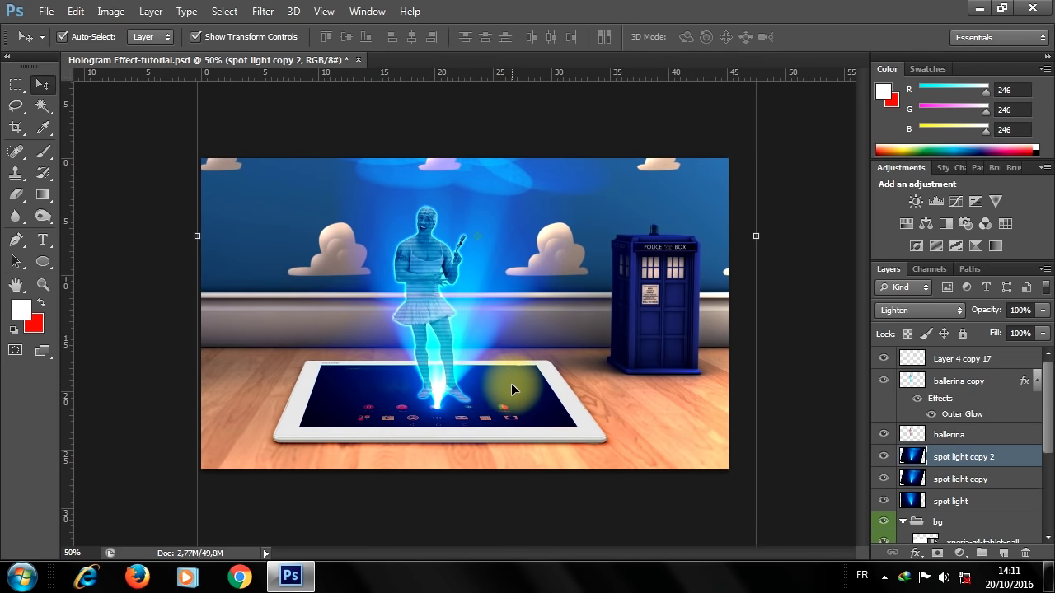
pyautogui.hotkey('ctrl', 't')
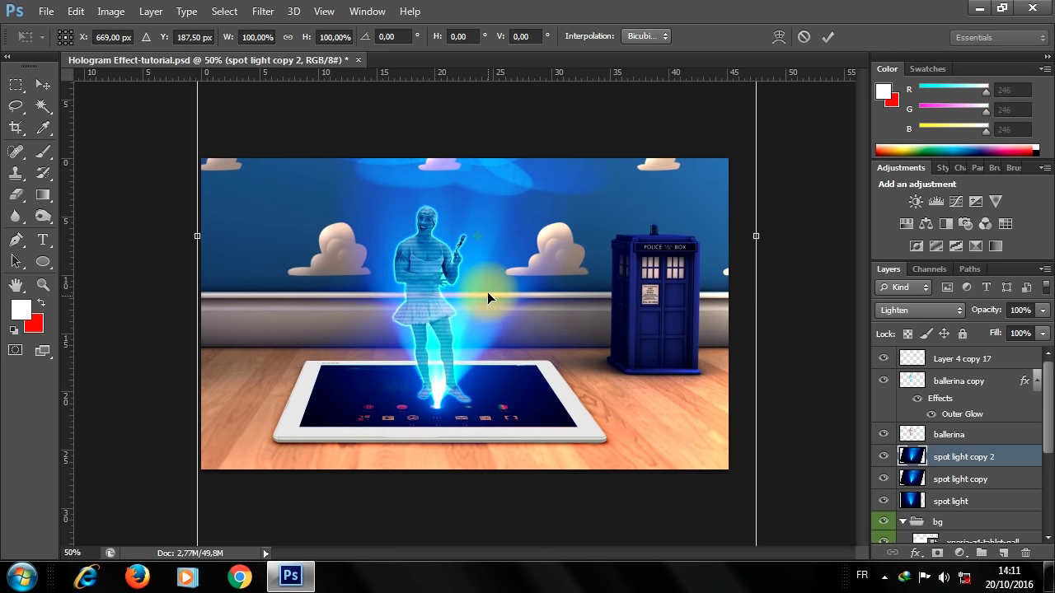
pyautogui.rightClick(488, 290)
pyautogui.click(547, 259)
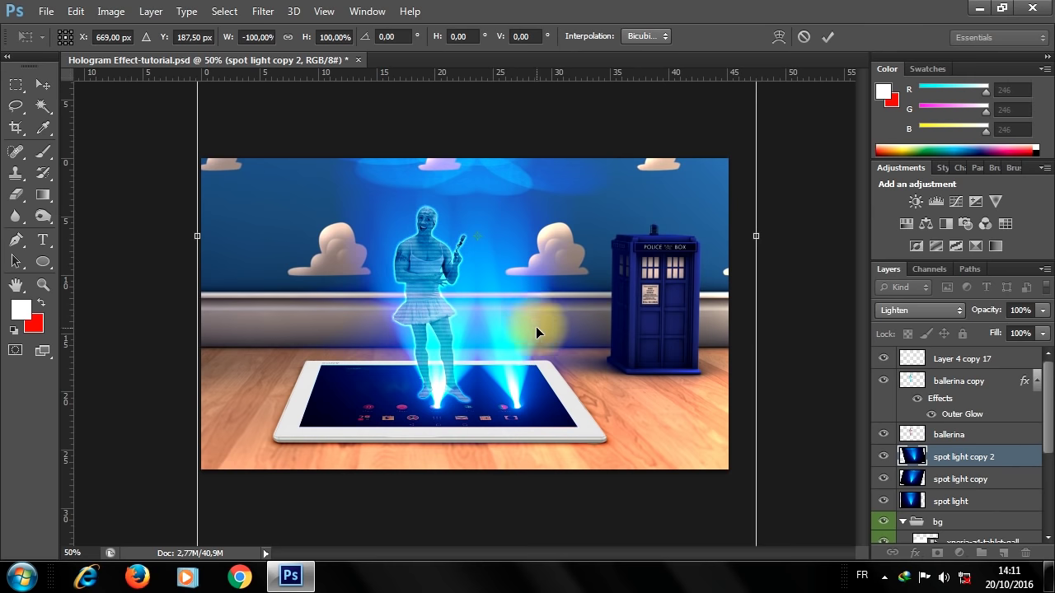
pyautogui.hotkey('shift', 'Left')
pyautogui.hotkey('shift', 'Left')
pyautogui.hotkey('shift', 'Left')
pyautogui.hotkey('shift', 'Left')
pyautogui.hotkey('shift', 'Left')
pyautogui.hotkey('shift', 'Left')
pyautogui.hotkey('shift', 'Left')
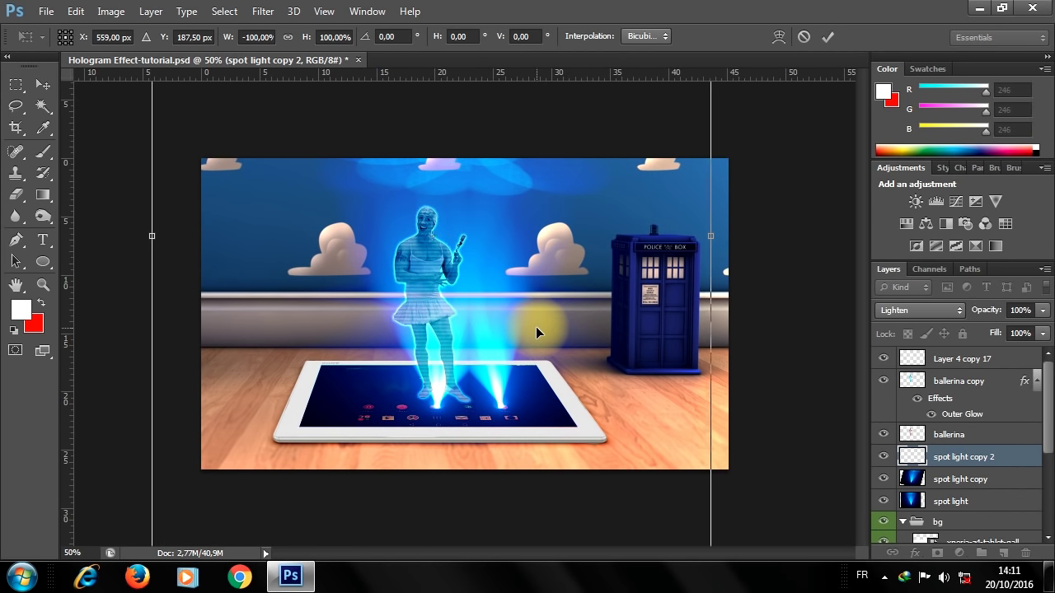
pyautogui.hotkey('shift', 'Left')
pyautogui.hotkey('shift', 'Left')
pyautogui.hotkey('shift', 'Left')
pyautogui.hotkey('shift', 'Left')
pyautogui.hotkey('shift', 'Left')
pyautogui.hotkey('shift', 'Left')
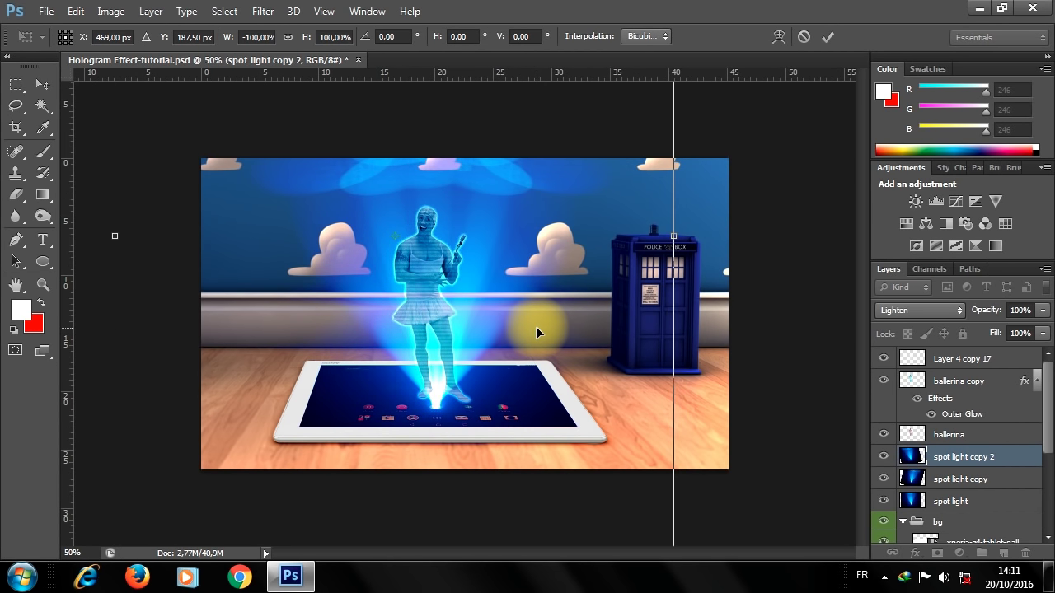
pyautogui.press('Left')
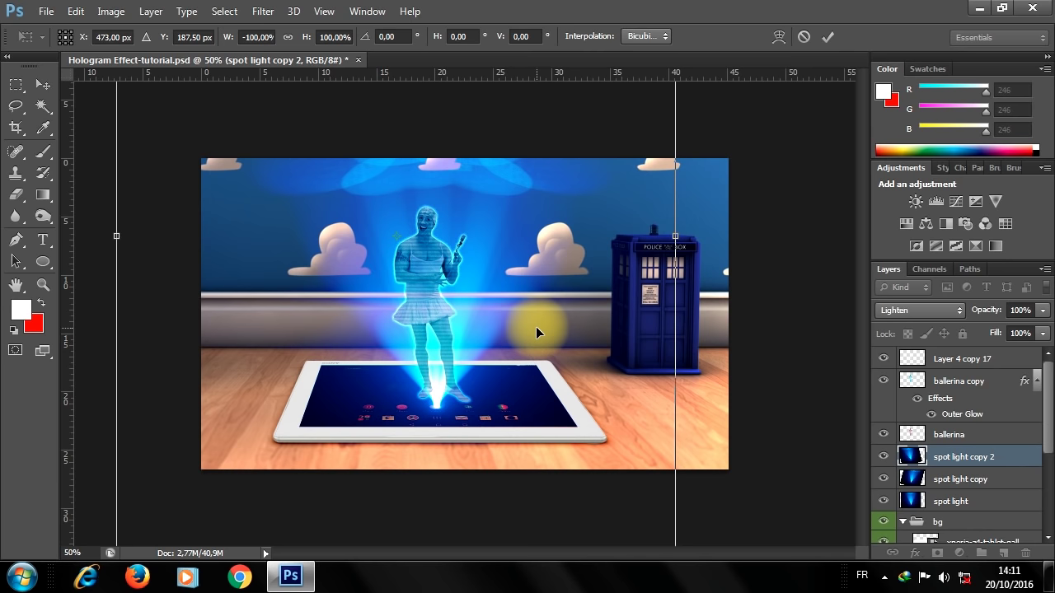
pyautogui.press('Return')
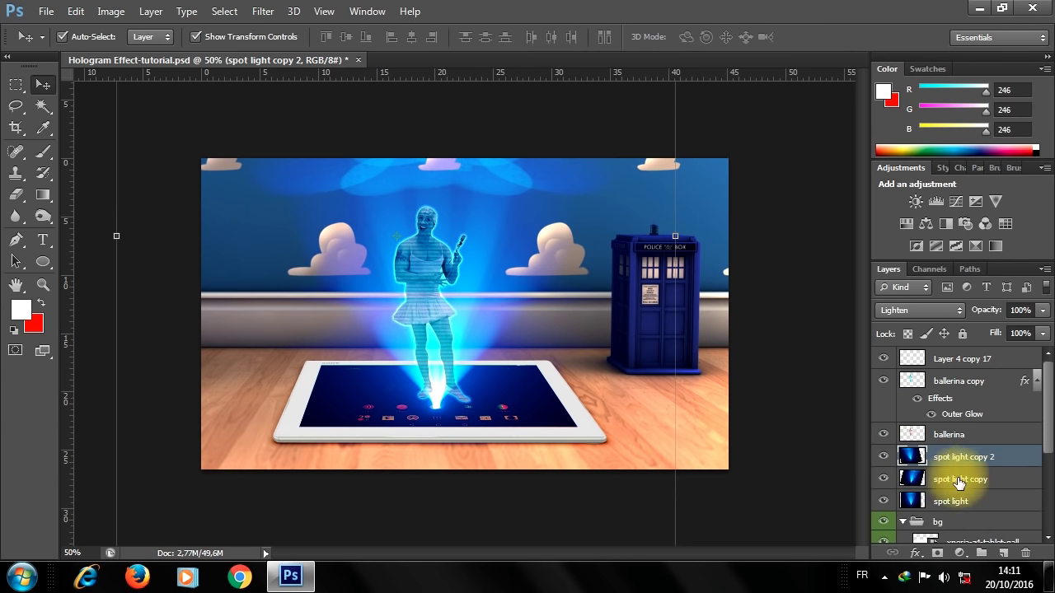
# Merge the three spotlight layers into one smart object, blend it in Lighten mode, and rasterize it.
pyautogui.keyDown('shift'); pyautogui.click(956, 501); pyautogui.keyUp('shift')
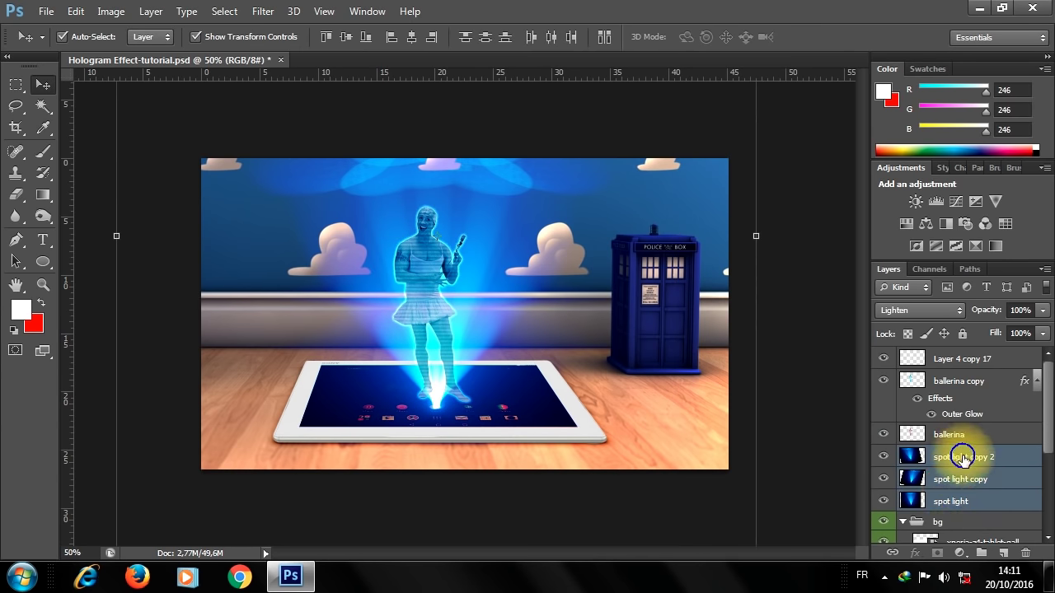
pyautogui.rightClick(962, 459)
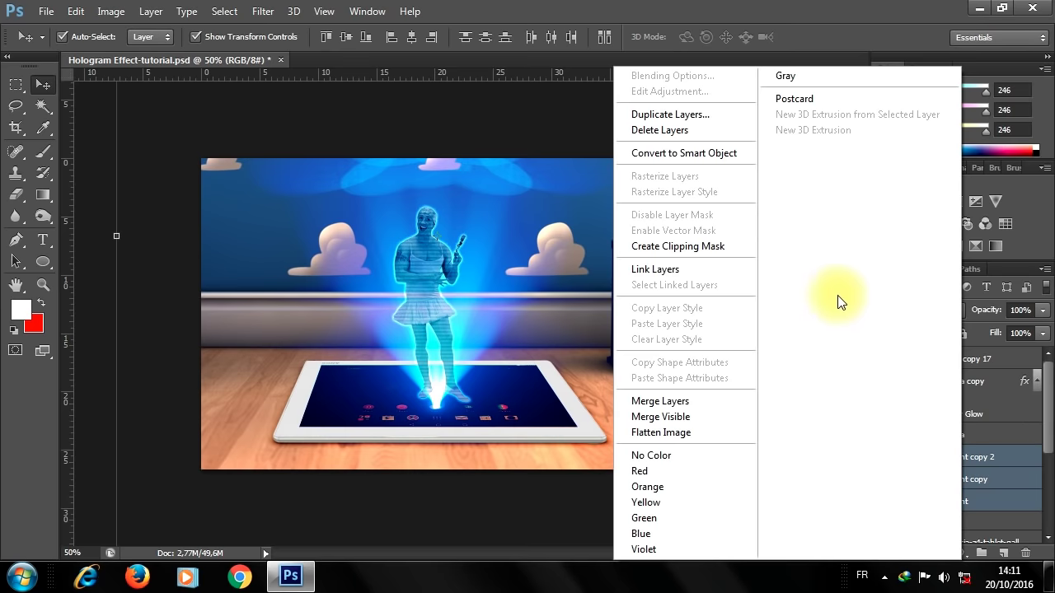
pyautogui.click(673, 154)
pyautogui.rightClick(956, 460)
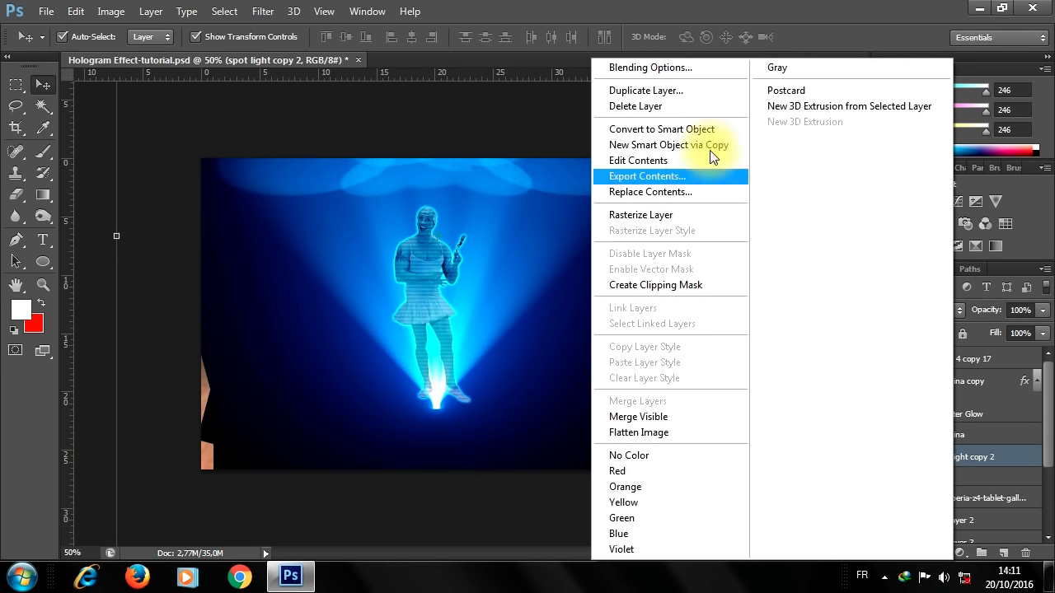
pyautogui.click(647, 67)
pyautogui.click(828, 100)
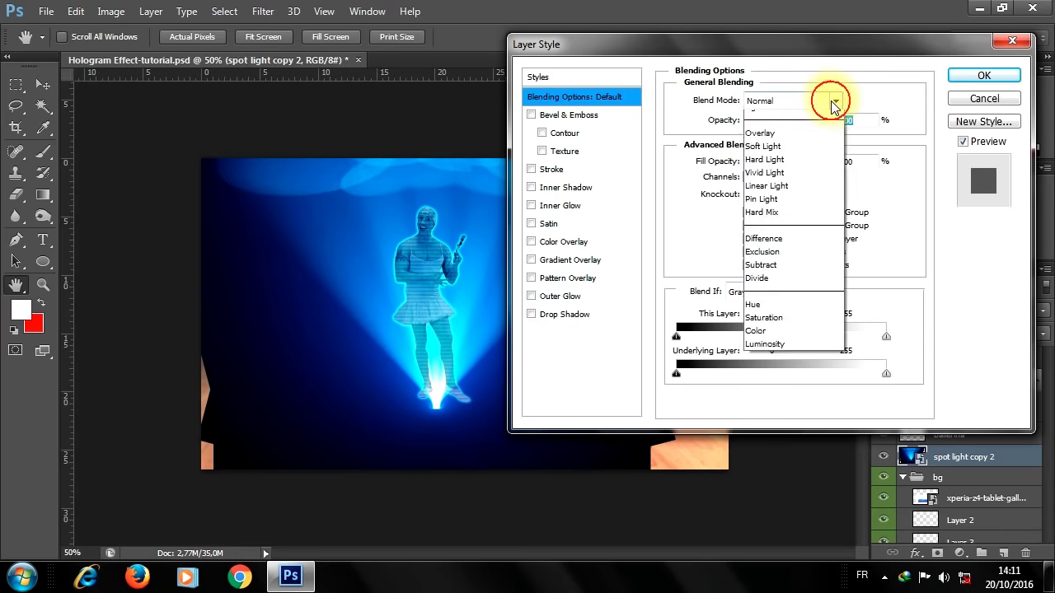
pyautogui.click(781, 237)
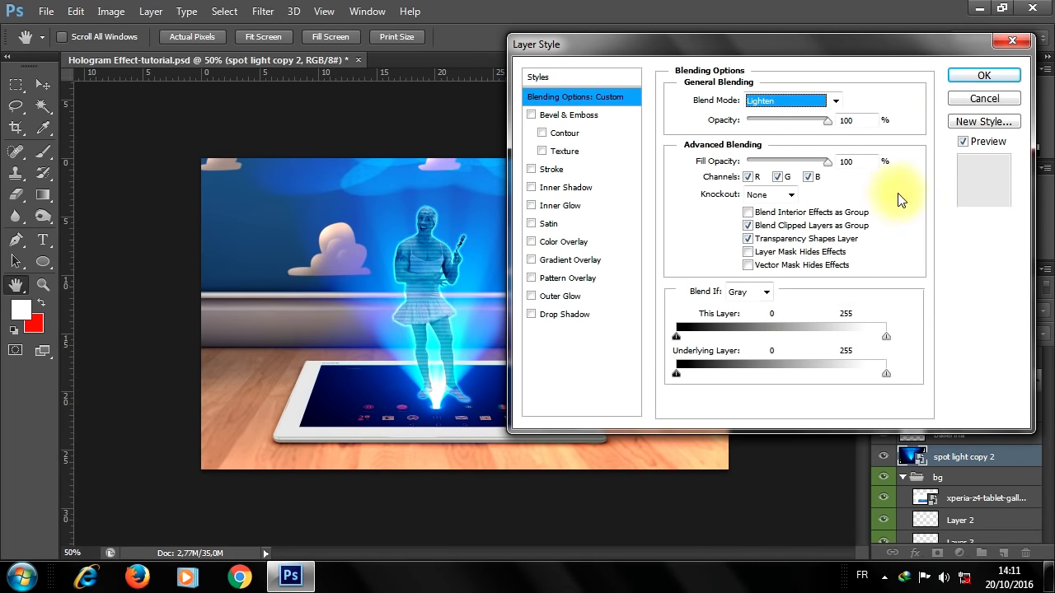
pyautogui.click(979, 75)
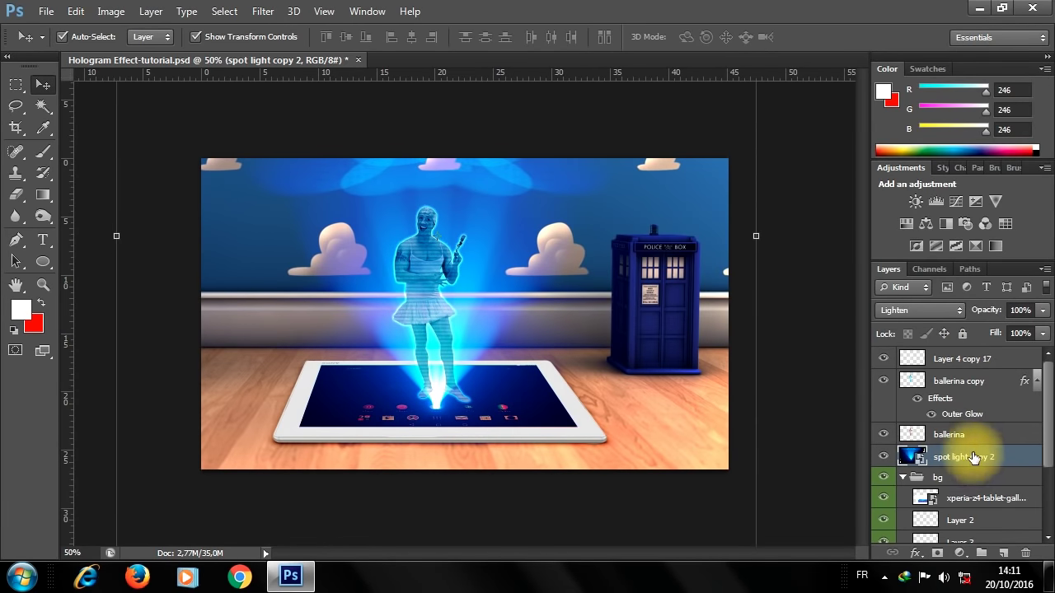
pyautogui.rightClick(970, 454)
pyautogui.click(659, 214)
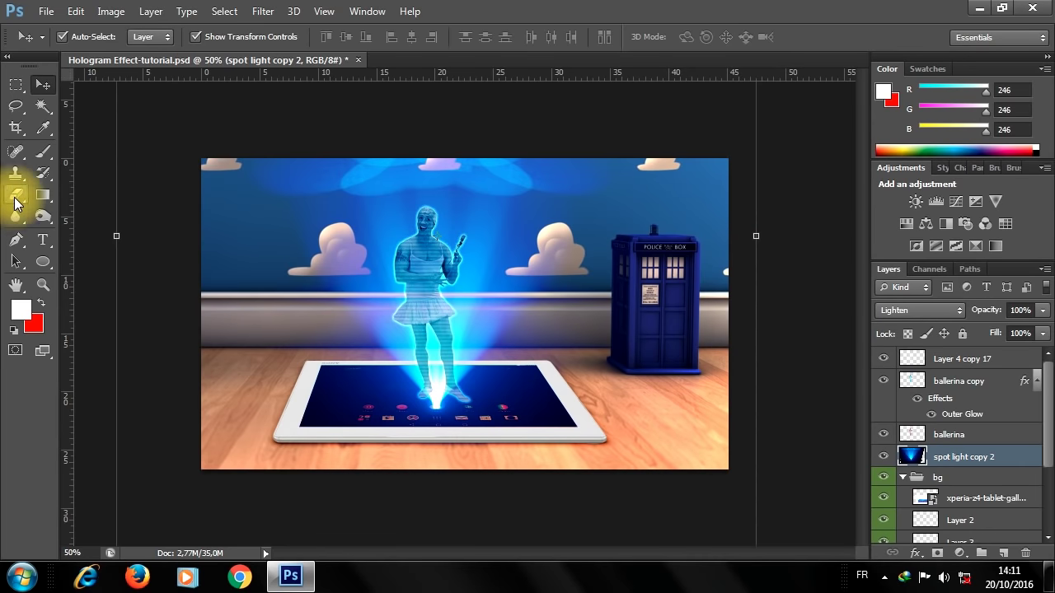
# Erase the spotlight haze across the top and sides with a 22%-opacity Eraser.
pyautogui.click(15, 195)
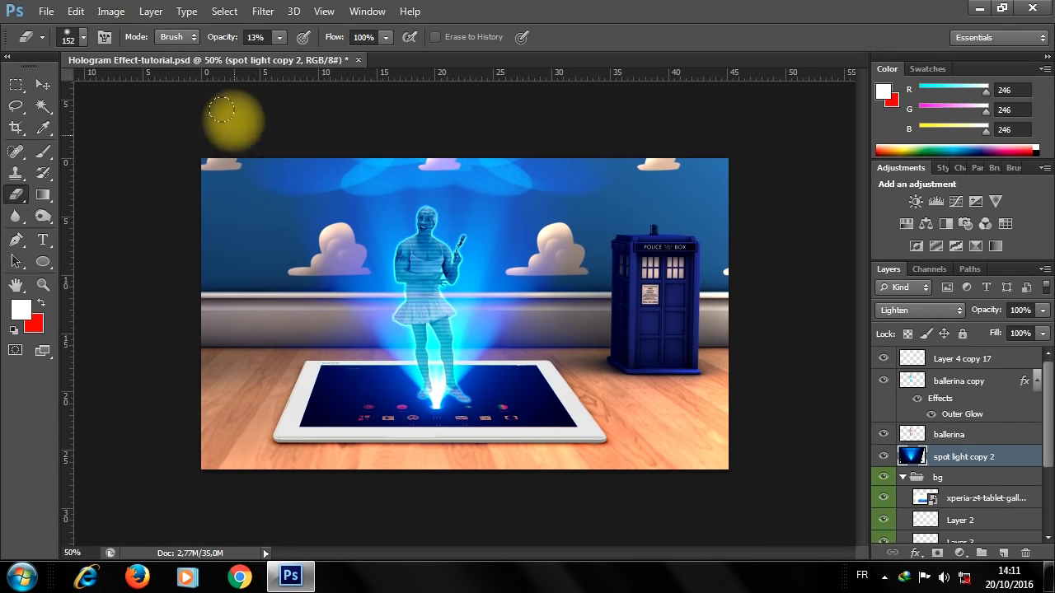
pyautogui.click(276, 37)
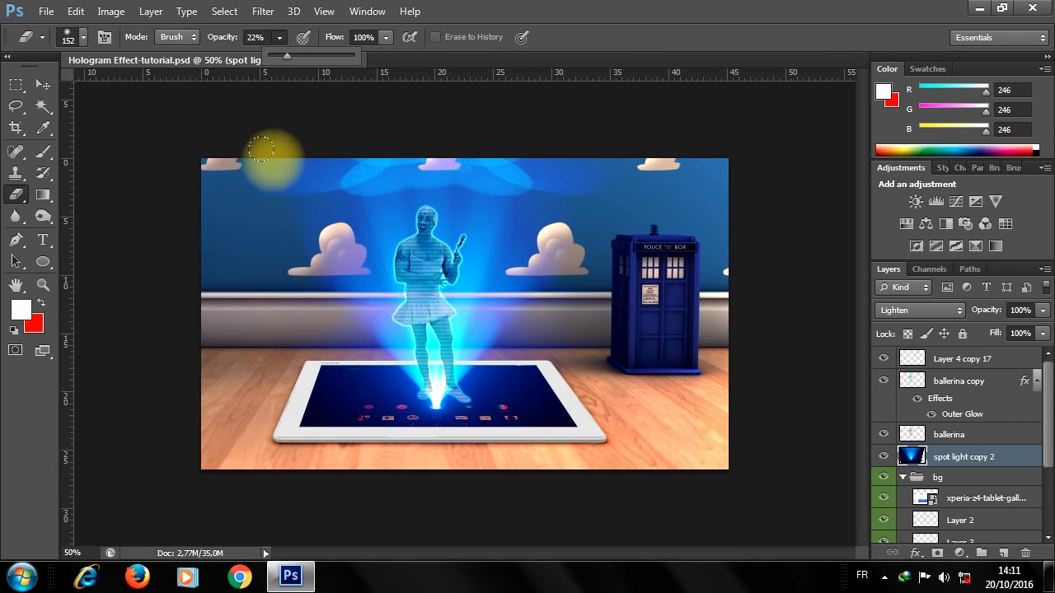
pyautogui.moveTo(272, 161)
pyautogui.mouseDown()
pyautogui.moveTo(494, 176)
pyautogui.moveTo(349, 159)
pyautogui.moveTo(239, 163)
pyautogui.moveTo(431, 165)
pyautogui.moveTo(254, 189)
pyautogui.moveTo(367, 170)
pyautogui.moveTo(525, 165)
pyautogui.moveTo(664, 196)
pyautogui.moveTo(490, 161)
pyautogui.moveTo(567, 191)
pyautogui.moveTo(621, 183)
pyautogui.moveTo(414, 159)
pyautogui.moveTo(463, 145)
pyautogui.moveTo(474, 175)
pyautogui.moveTo(343, 167)
pyautogui.moveTo(621, 191)
pyautogui.moveTo(367, 155)
pyautogui.moveTo(279, 171)
pyautogui.moveTo(264, 141)
pyautogui.moveTo(447, 160)
pyautogui.moveTo(313, 207)
pyautogui.moveTo(293, 203)
pyautogui.moveTo(372, 189)
pyautogui.moveTo(546, 207)
pyautogui.moveTo(676, 357)
pyautogui.moveTo(549, 488)
pyautogui.mouseUp()
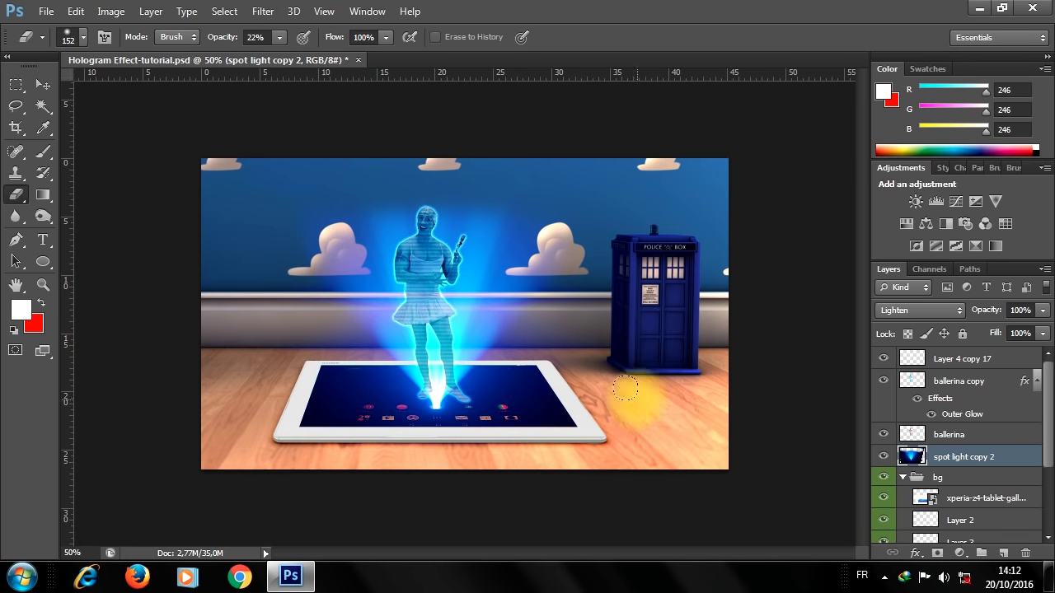
pyautogui.keyDown('ctrl'); pyautogui.click(465, 316); pyautogui.keyUp('ctrl')
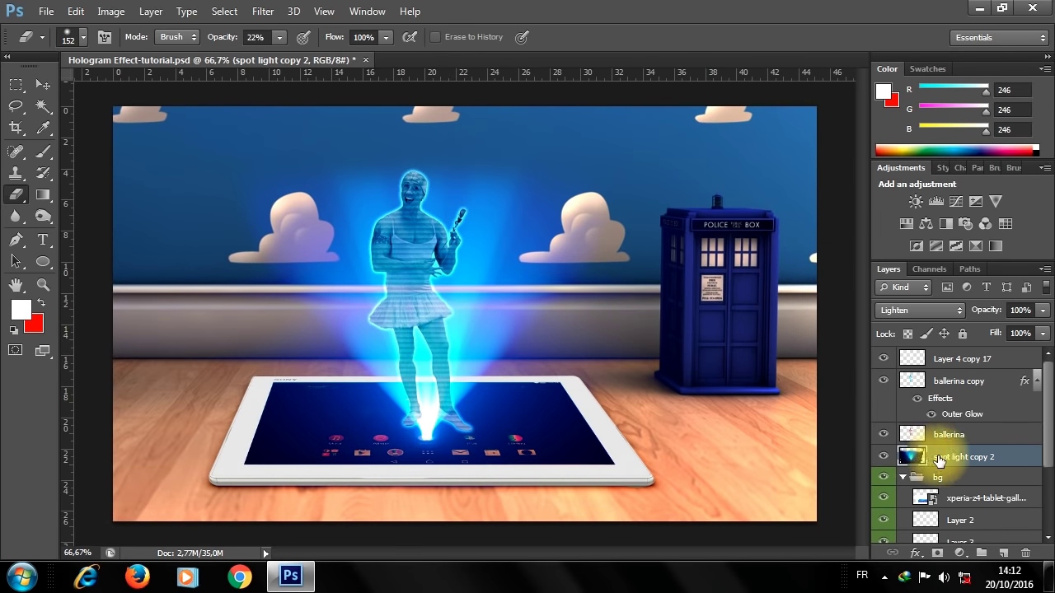
# Apply Brightness/Contrast to spot light copy 2: Brightness -48, contrast slightly raised.
pyautogui.click(115, 11)
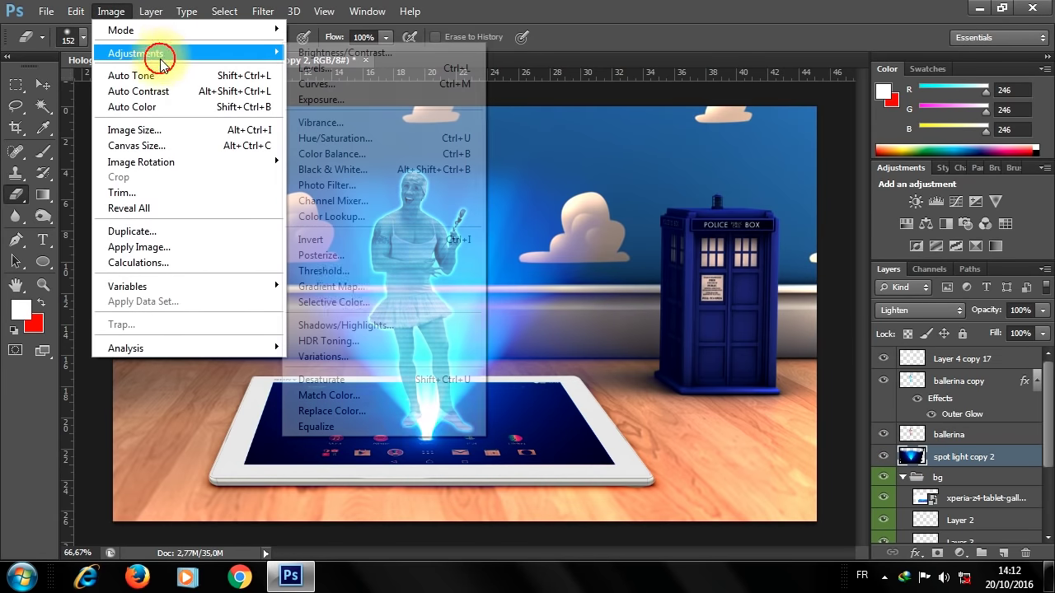
pyautogui.click(356, 51)
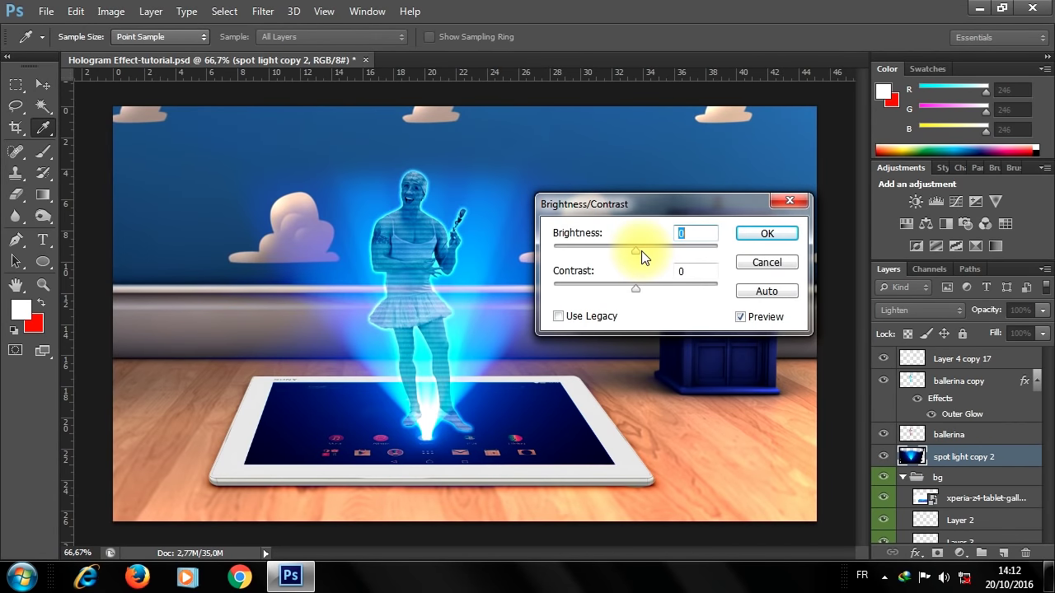
pyautogui.moveTo(623, 255); pyautogui.dragTo(611, 256)
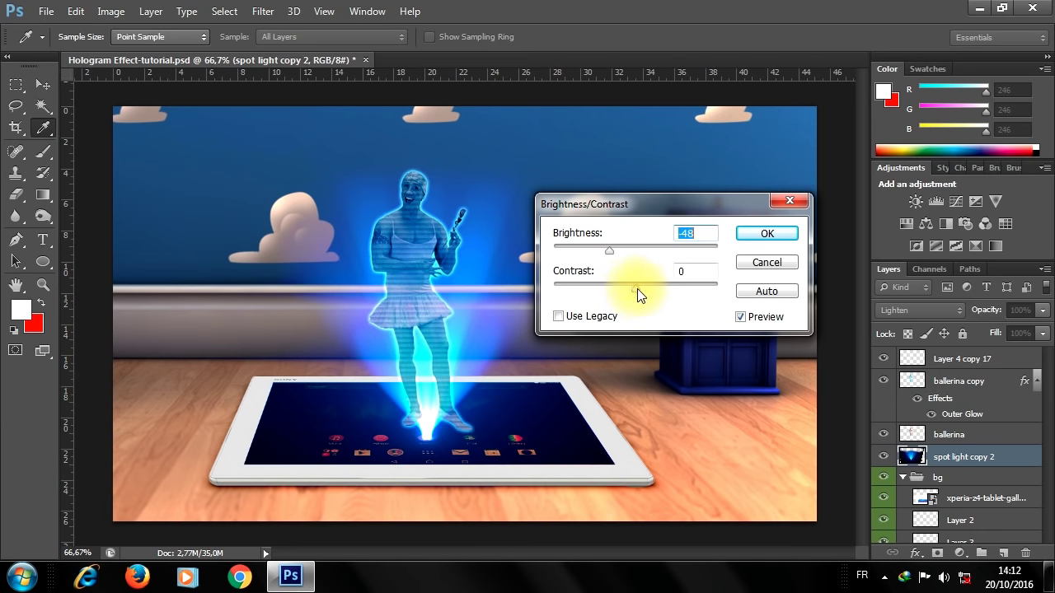
pyautogui.moveTo(617, 288)
pyautogui.mouseDown()
pyautogui.moveTo(656, 290)
pyautogui.moveTo(642, 290)
pyautogui.mouseUp()
pyautogui.click(762, 234)
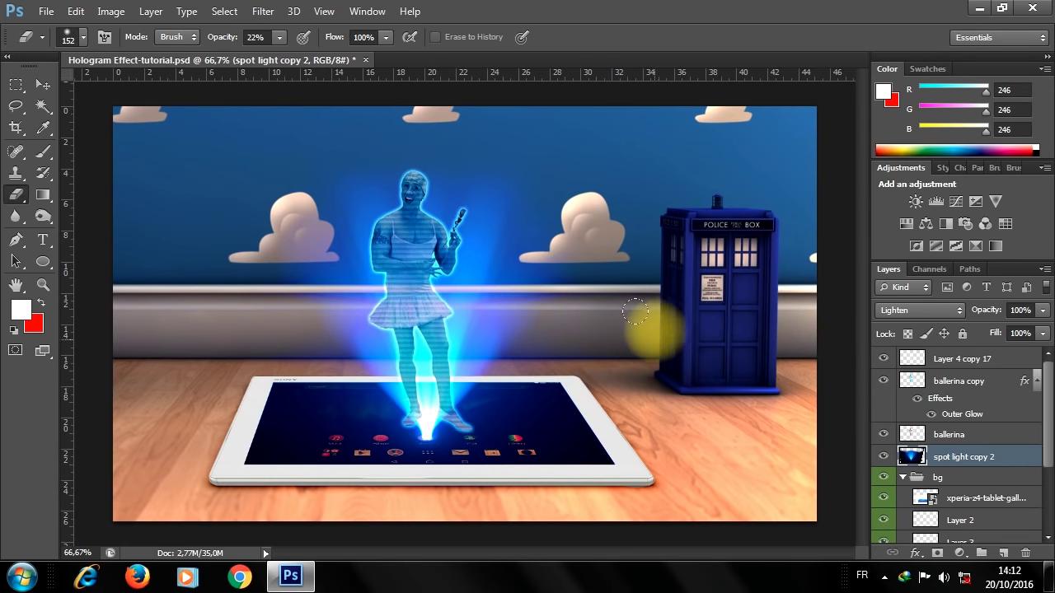
pyautogui.click(43, 85)
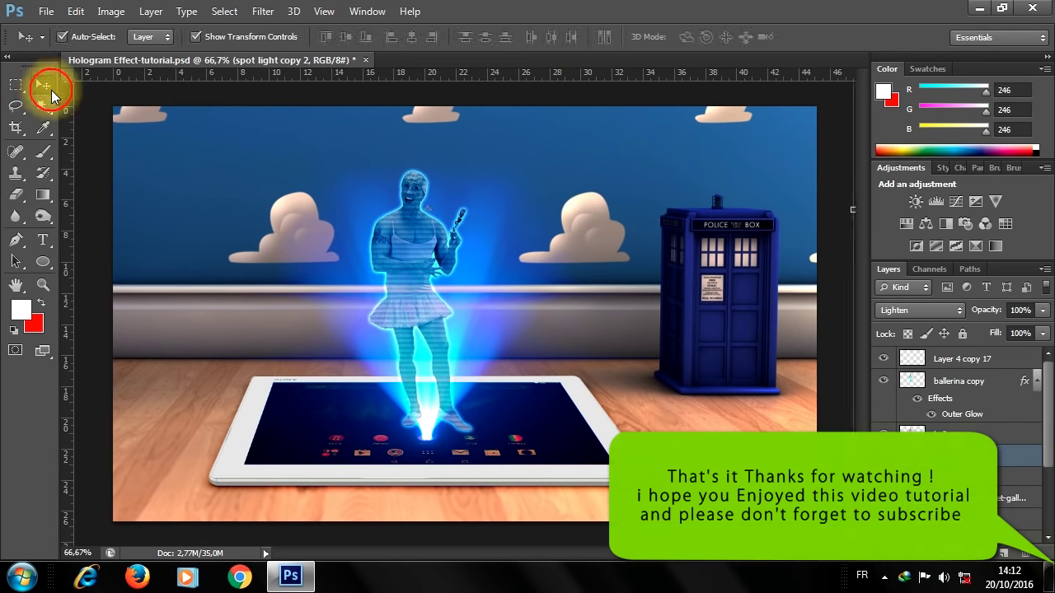
pyautogui.click(400, 348)
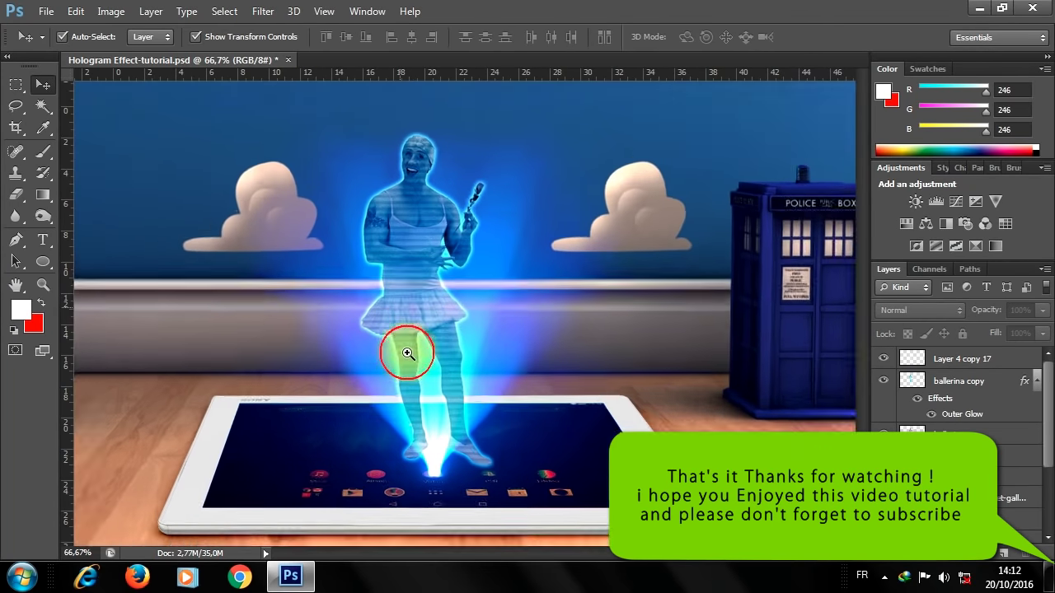
pyautogui.moveTo(483, 313)
pyautogui.mouseDown()
pyautogui.moveTo(428, 282)
pyautogui.moveTo(414, 293)
pyautogui.mouseUp()
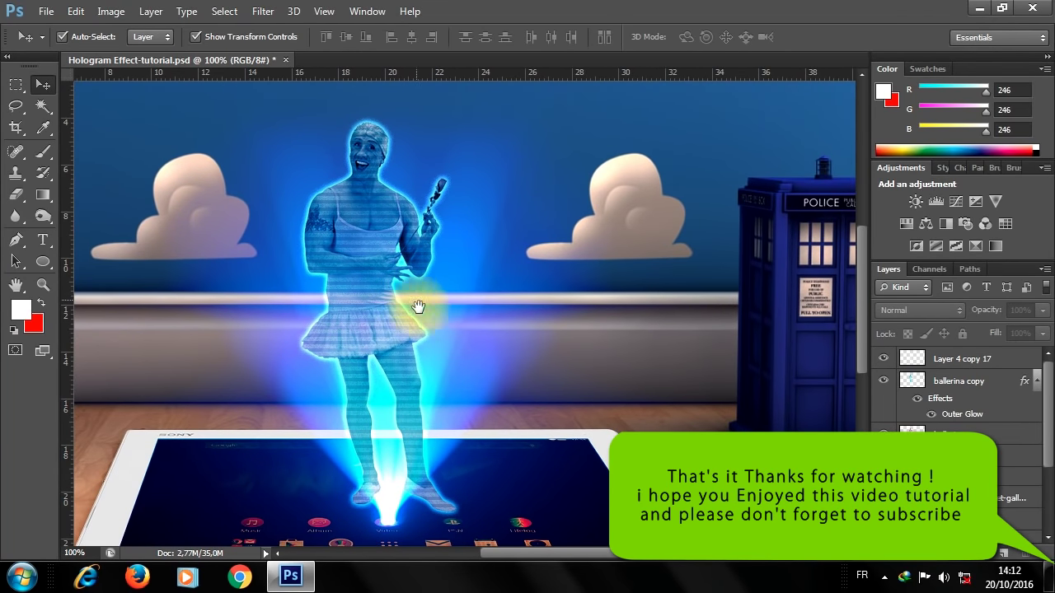